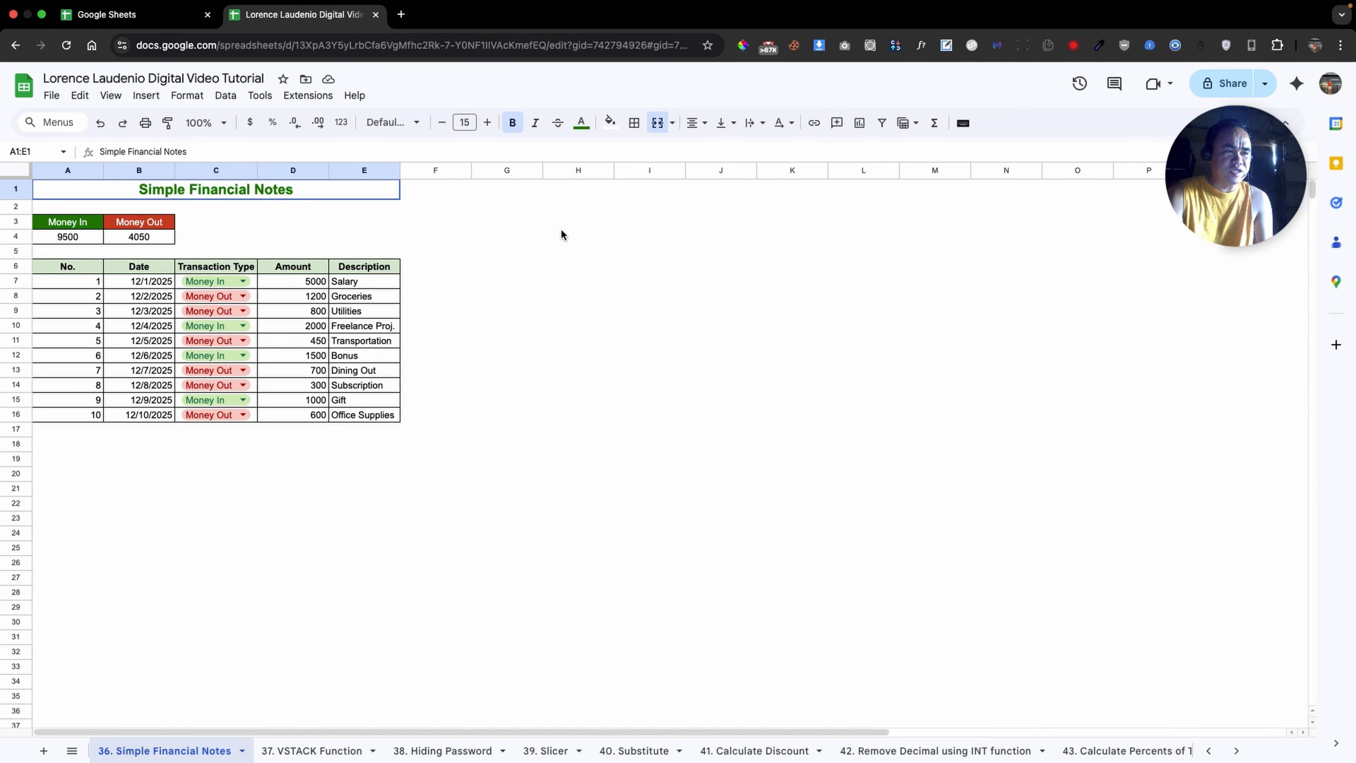
# Close the open tutorial spreadsheet and create a new blank spreadsheet from the Sheets home page
pyautogui.press('super+w')
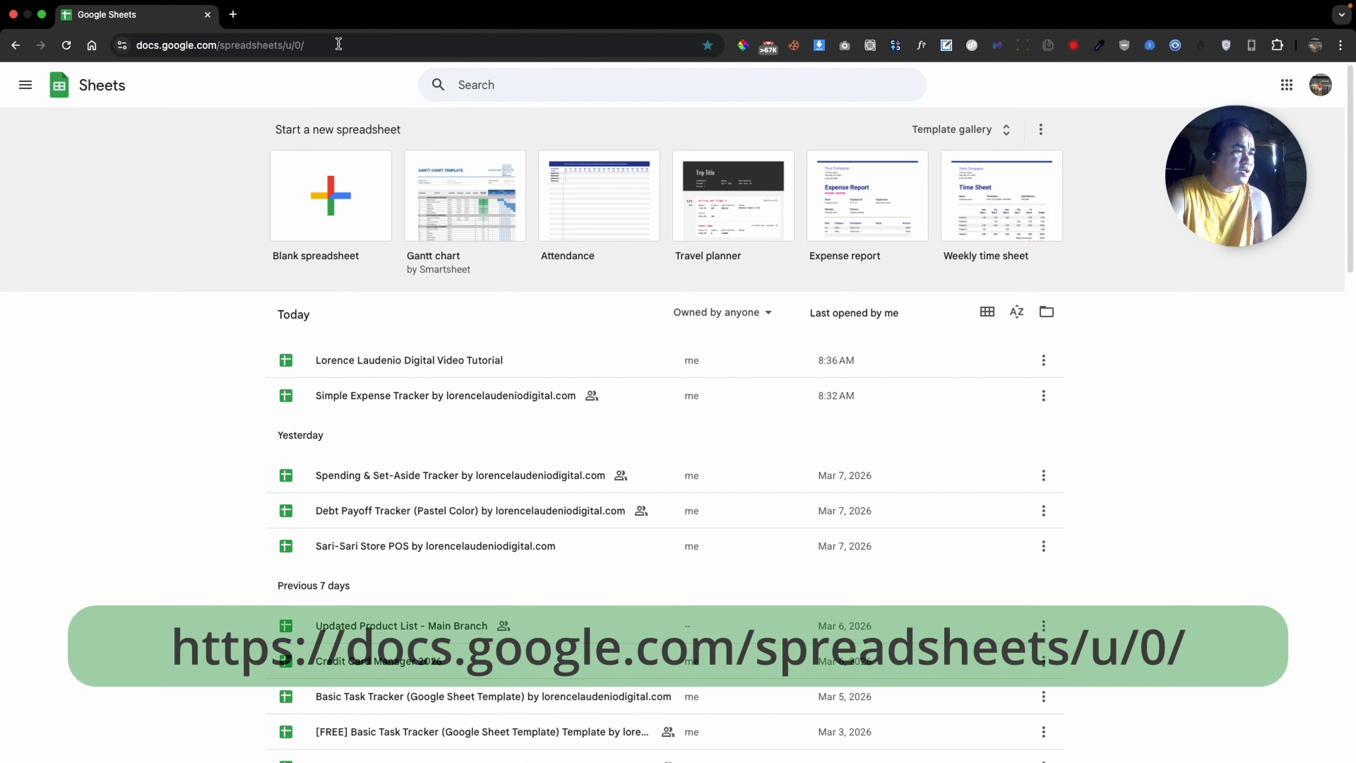
pyautogui.click(340, 46)
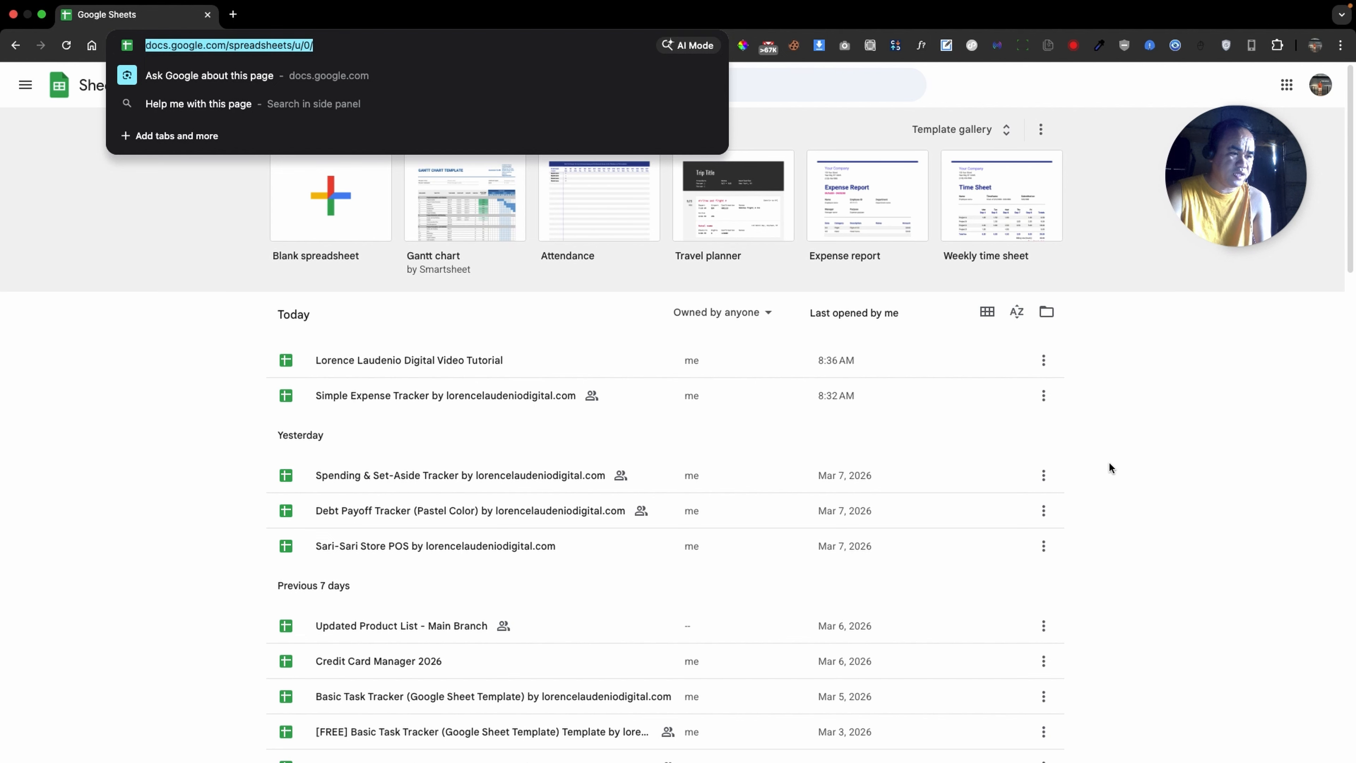
pyautogui.click(344, 205)
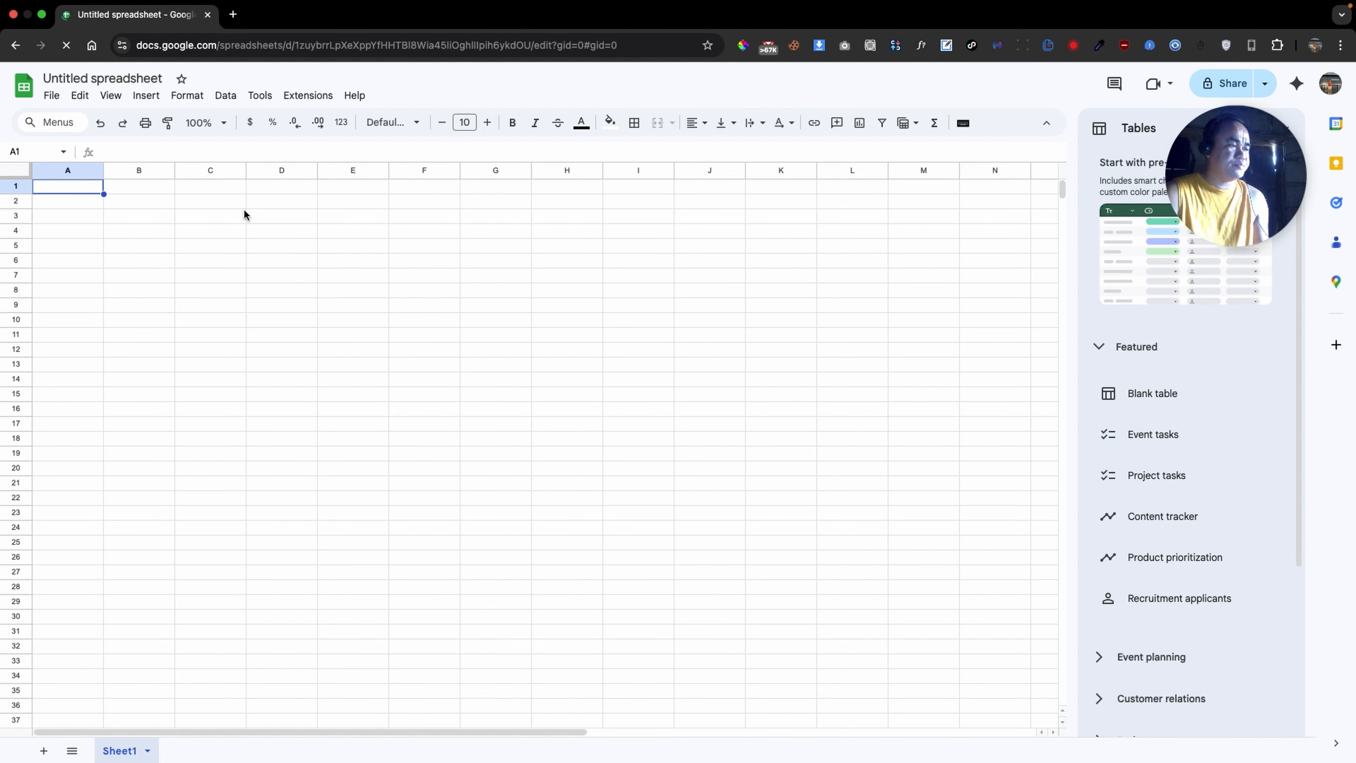
# Merge cells A1:D1 and enter the title "Simple Cashflow" in the merged cell
pyautogui.click(145, 216)
pyautogui.moveTo(101, 186); pyautogui.dragTo(279, 185)
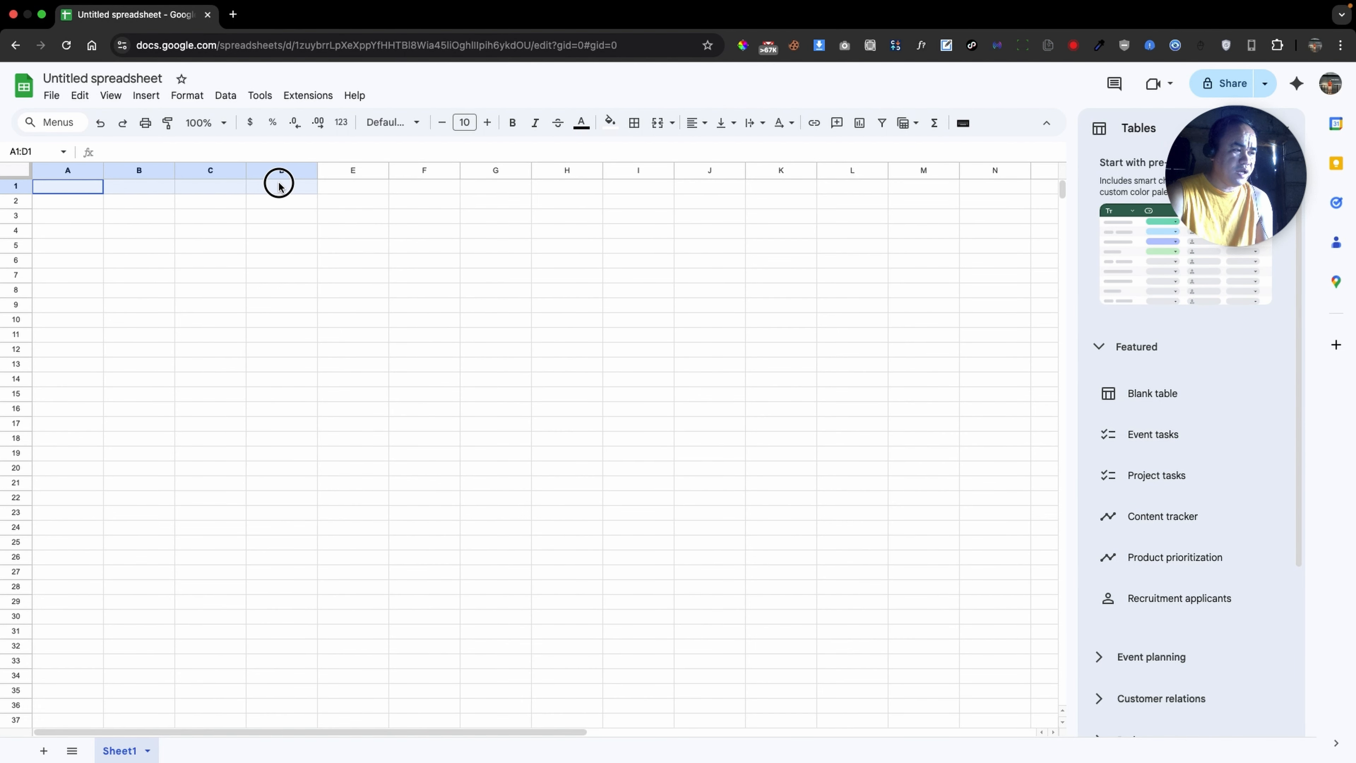
pyautogui.click(657, 122)
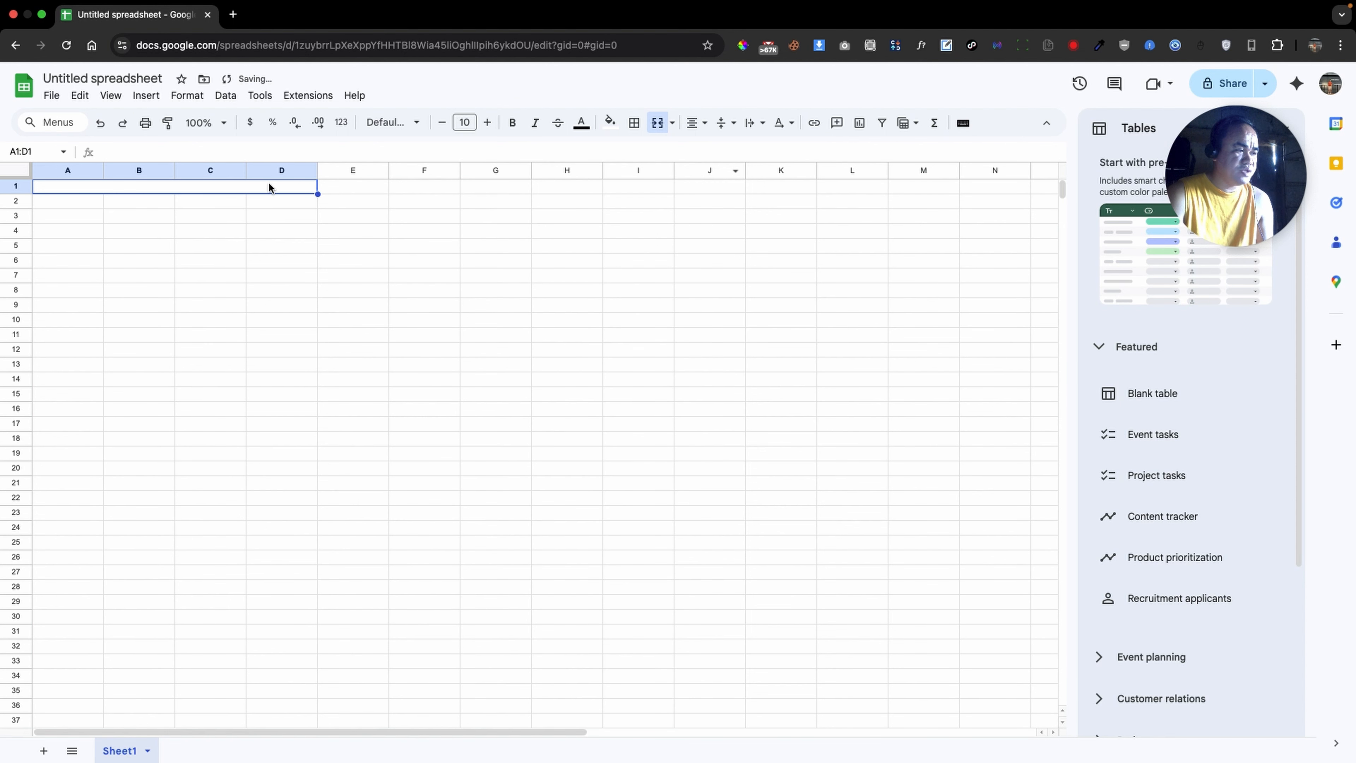
pyautogui.write('Simple Cashflow')
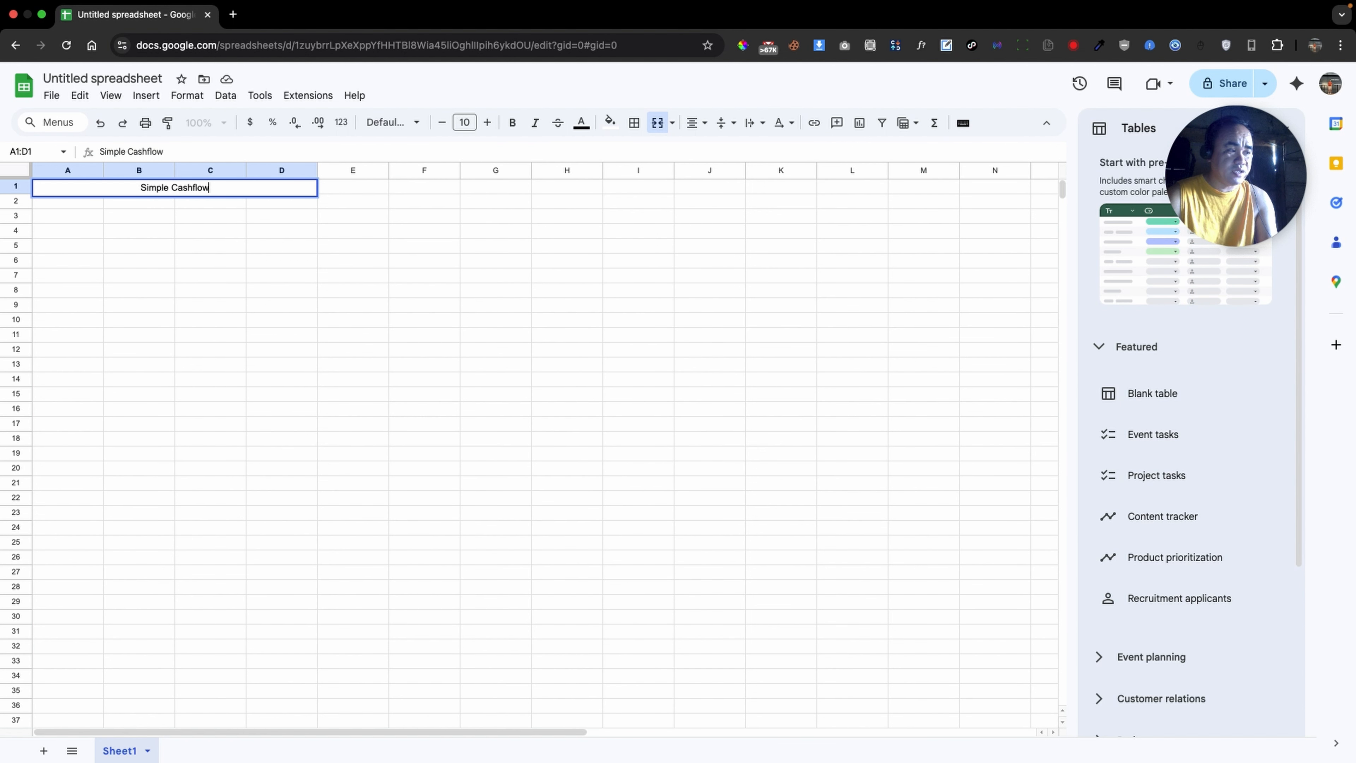
pyautogui.press('Return')
# Format the "Simple Cashflow" title in bold dark green and enlarge its font size
pyautogui.click(215, 182)
pyautogui.click(581, 122)
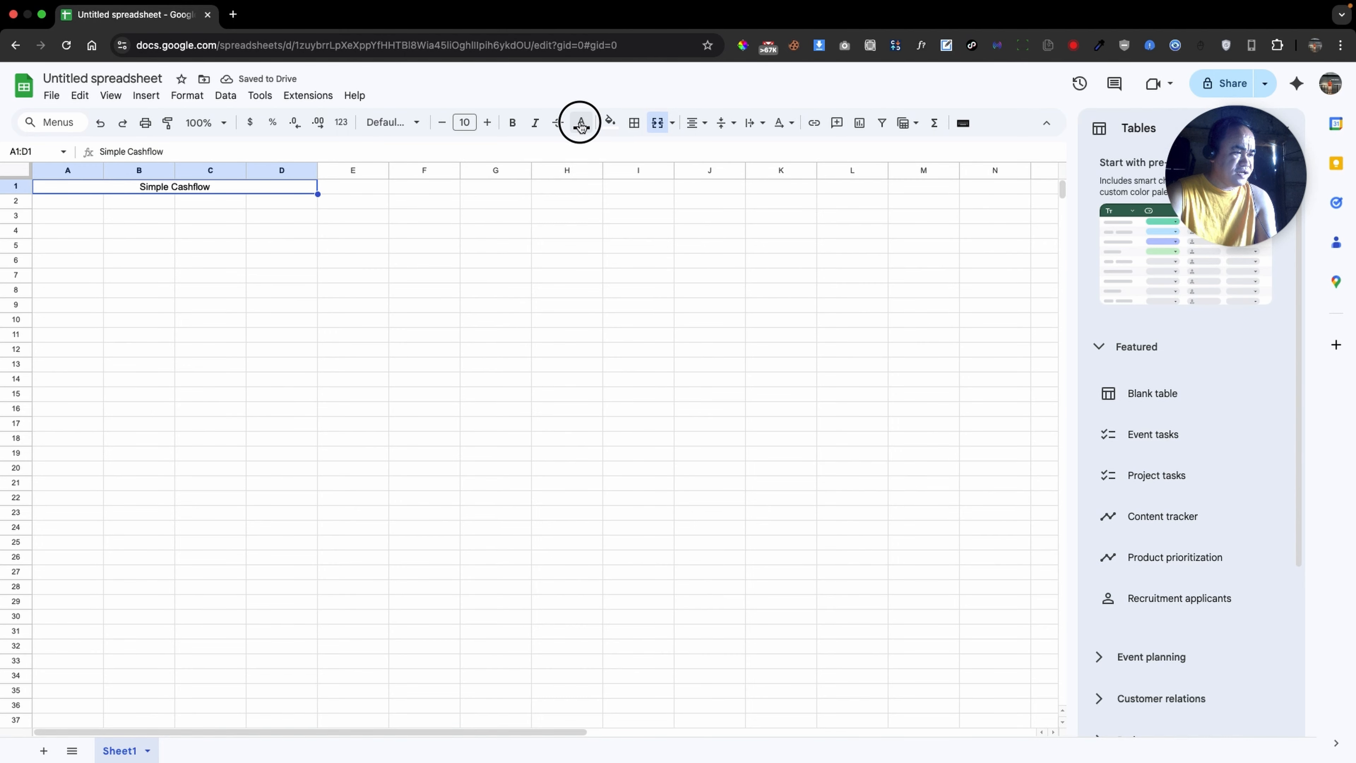
pyautogui.click(646, 241)
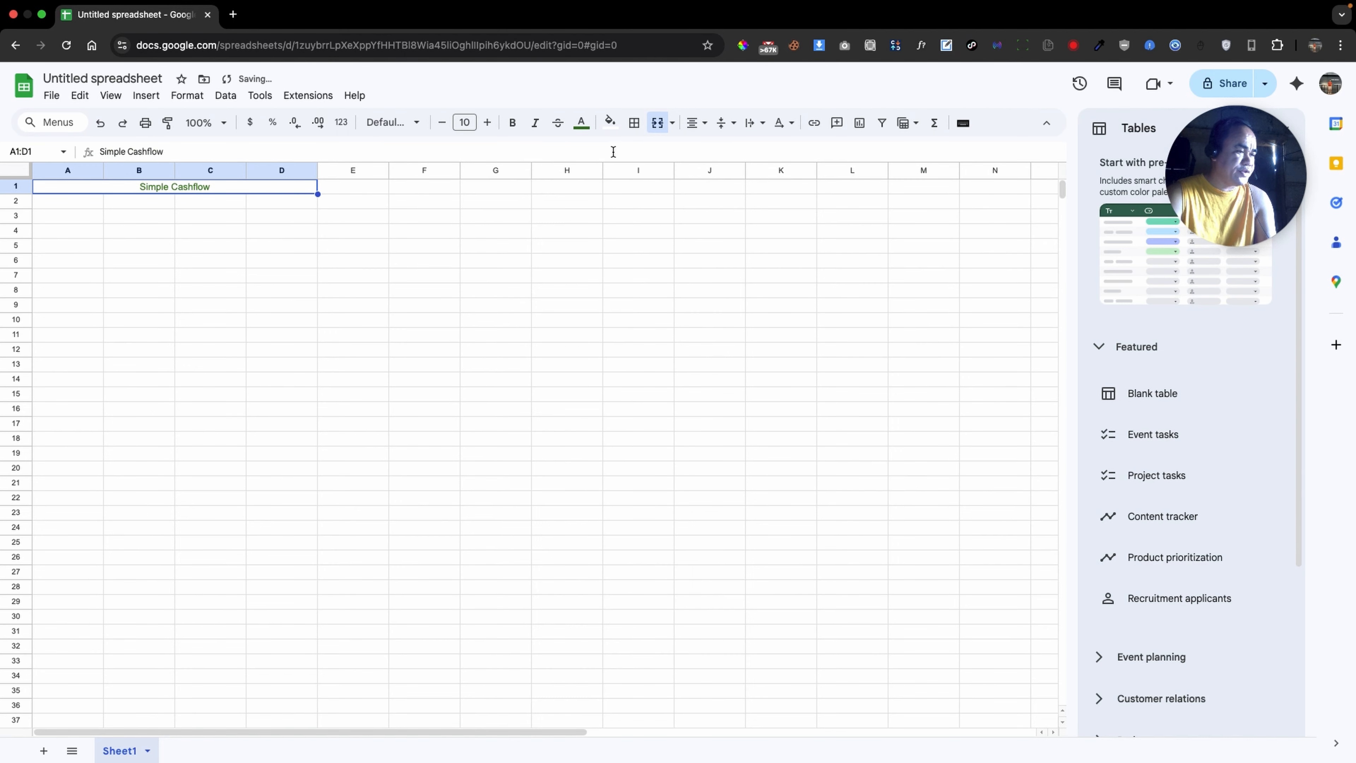
pyautogui.click(513, 123)
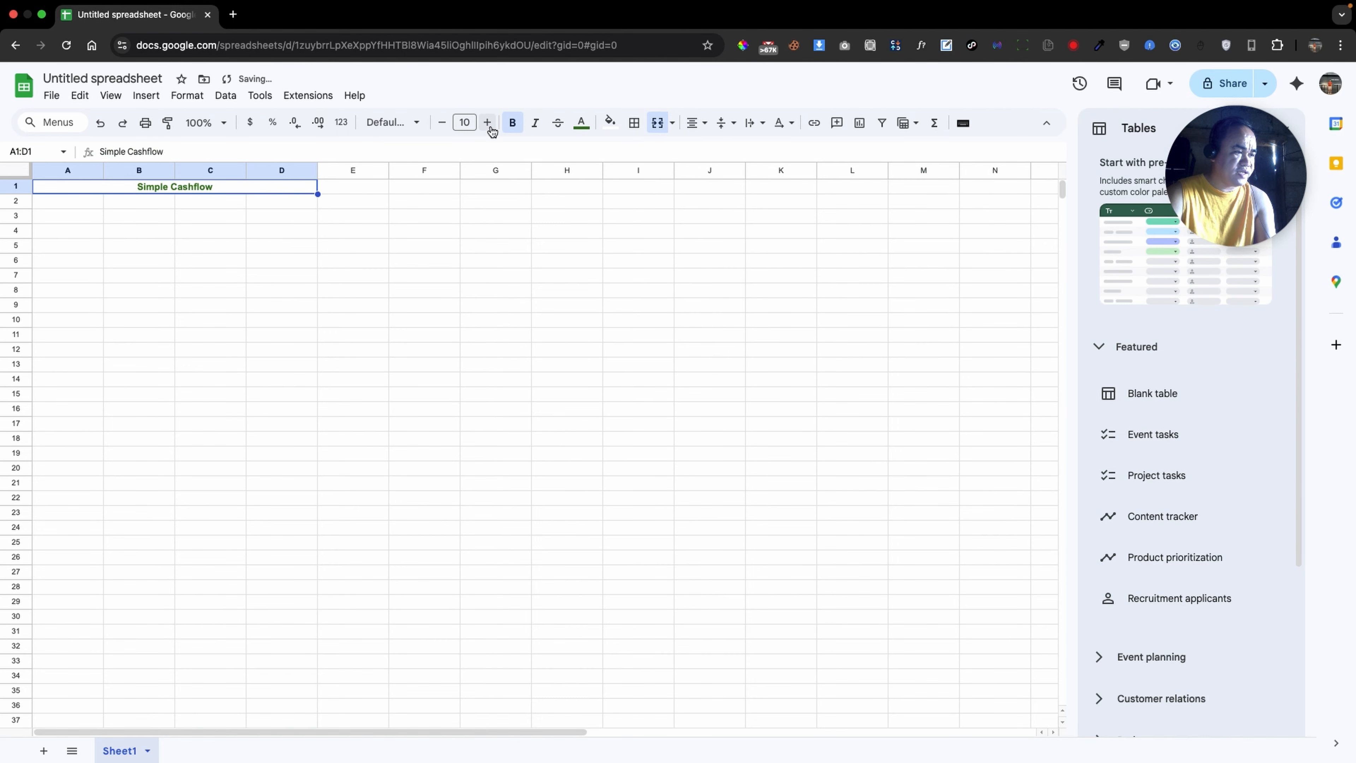
pyautogui.click(489, 124)
pyautogui.click(489, 124)
pyautogui.click(489, 123)
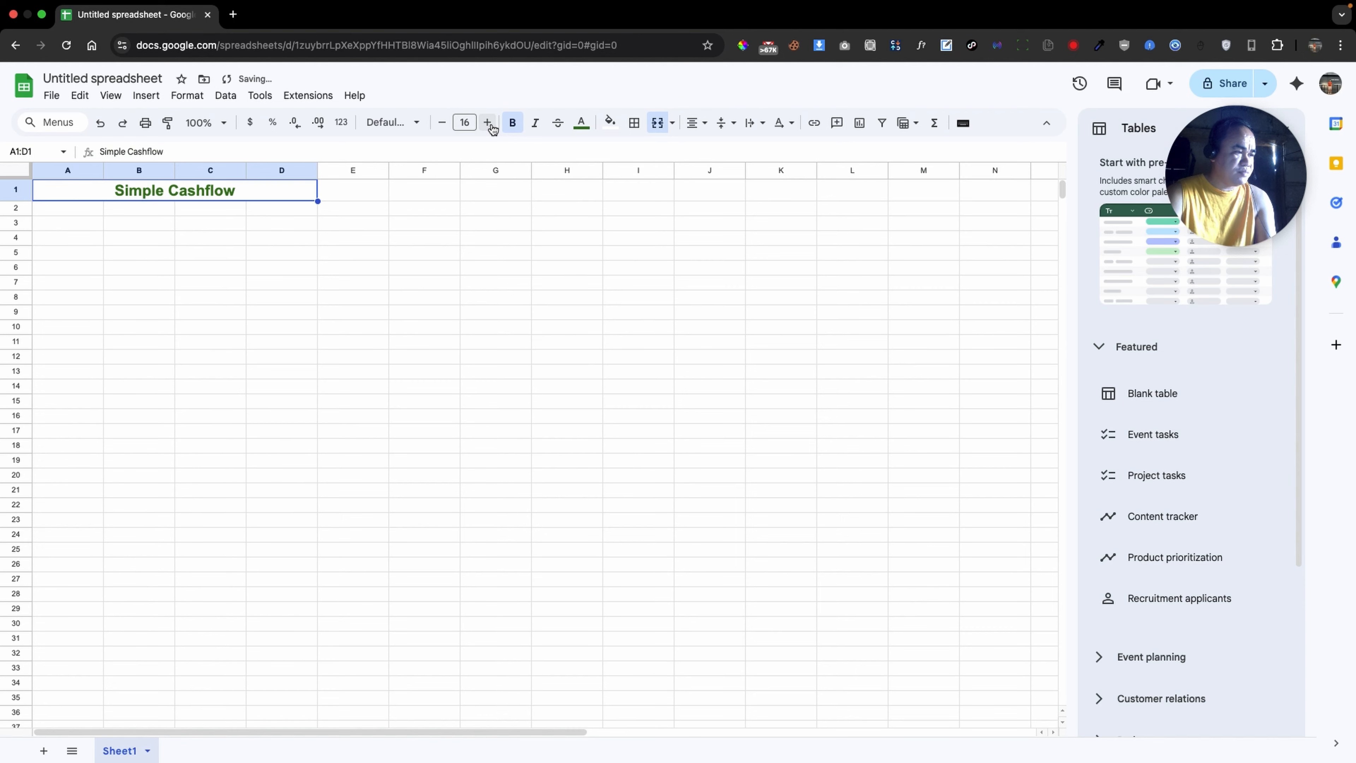
pyautogui.click(489, 124)
pyautogui.click(489, 124)
pyautogui.click(424, 271)
# Enter the summary labels "Income" in A3 and "Expense" in A4
pyautogui.click(86, 231)
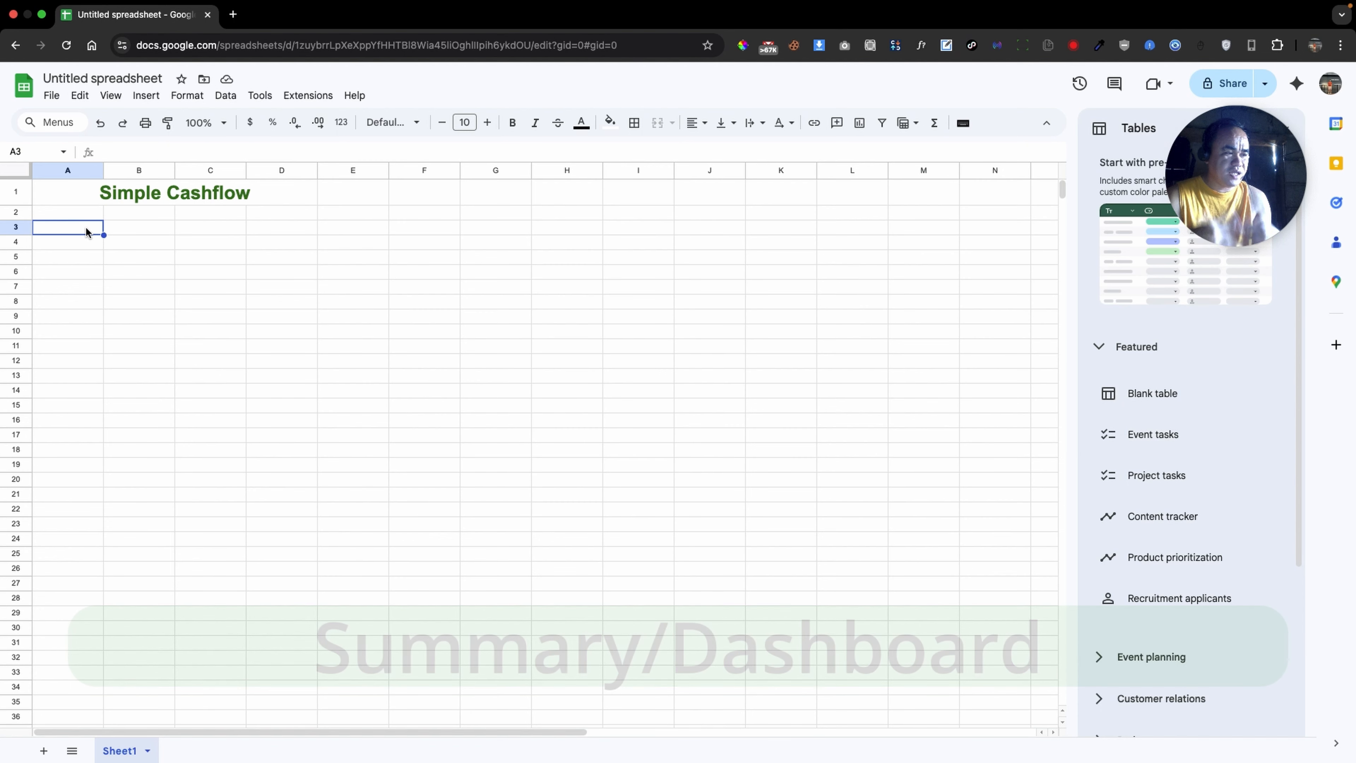
pyautogui.press('Return')
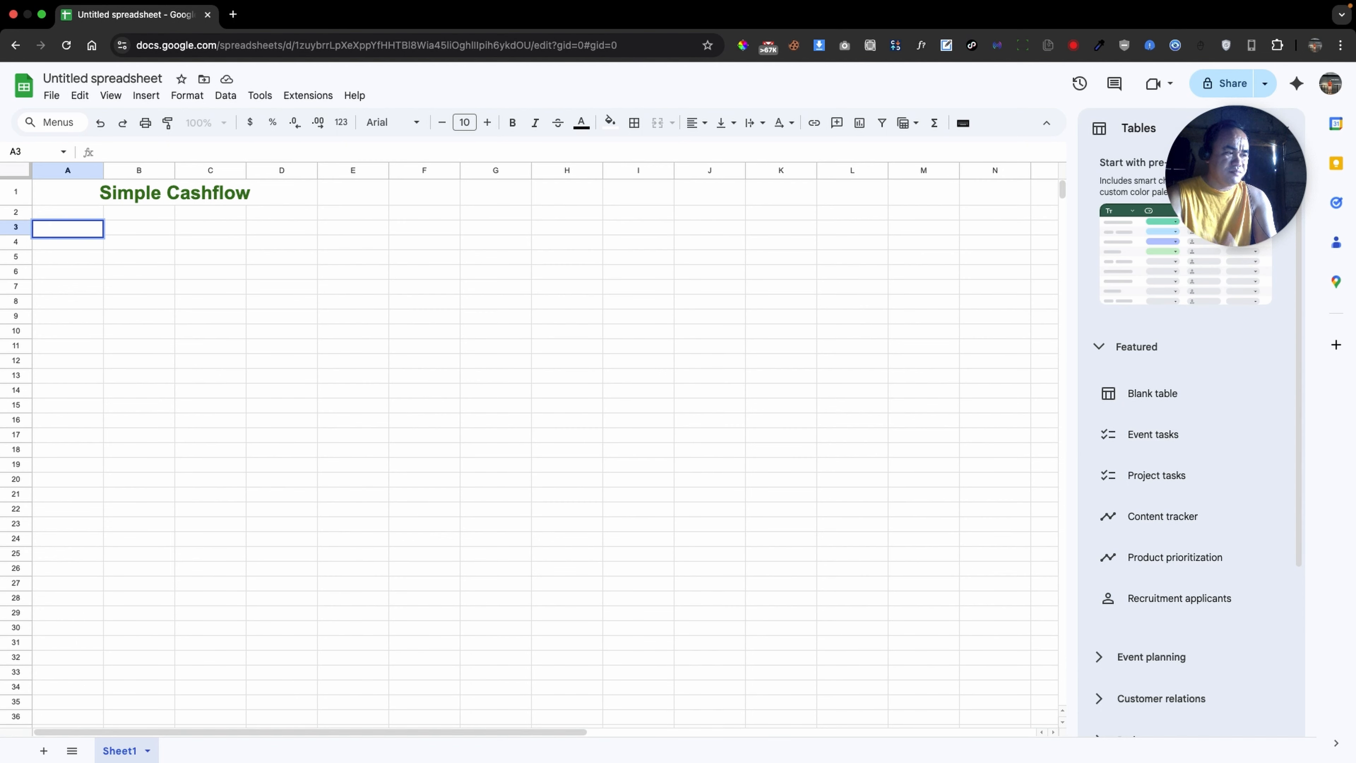
pyautogui.write('Income')
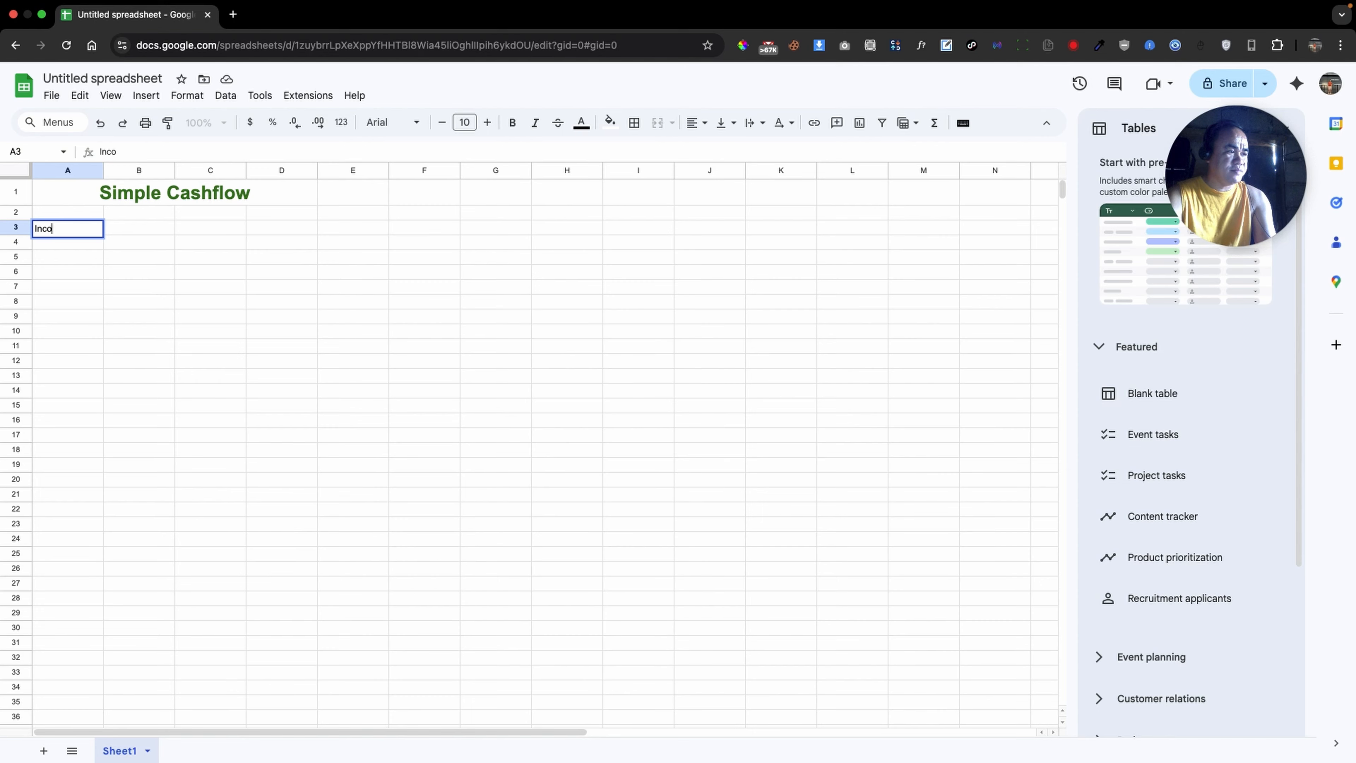
pyautogui.press('Tab')
pyautogui.click(61, 246)
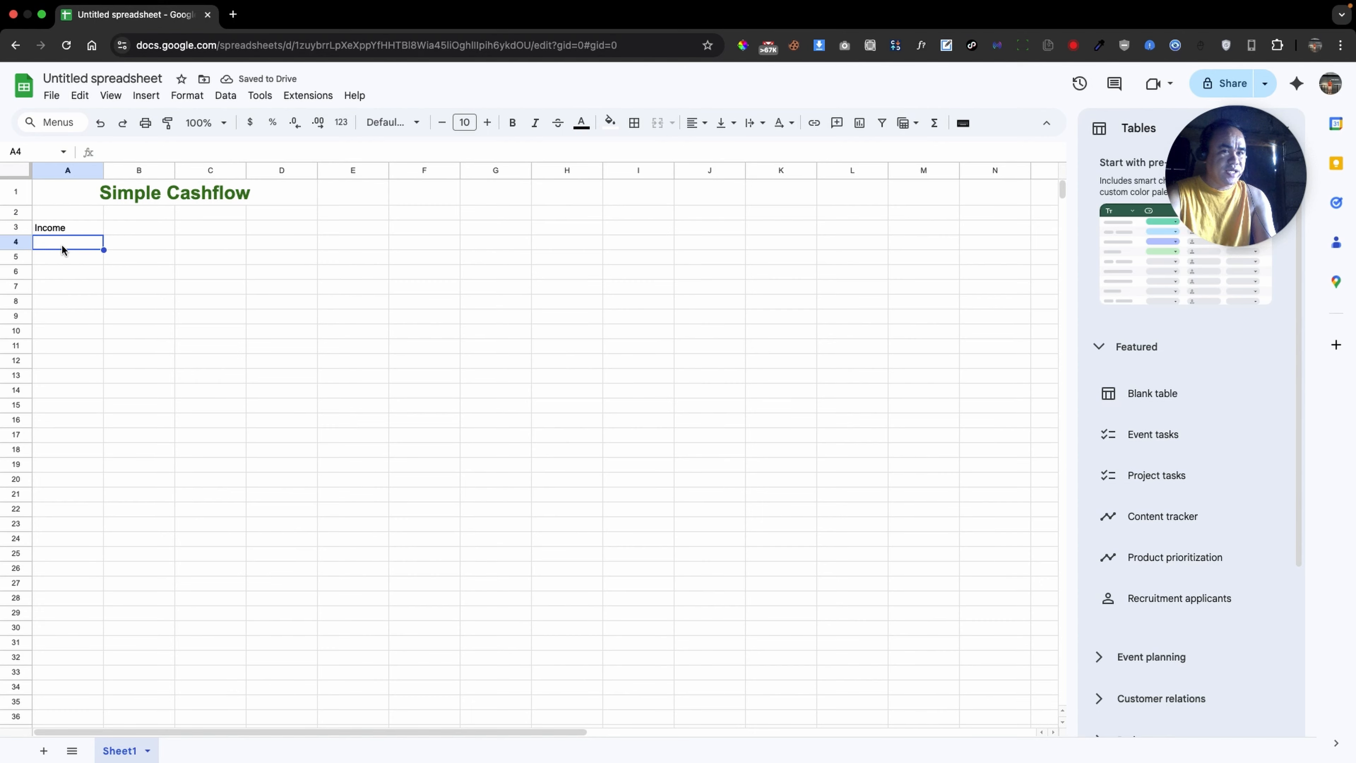
pyautogui.write('Expense')
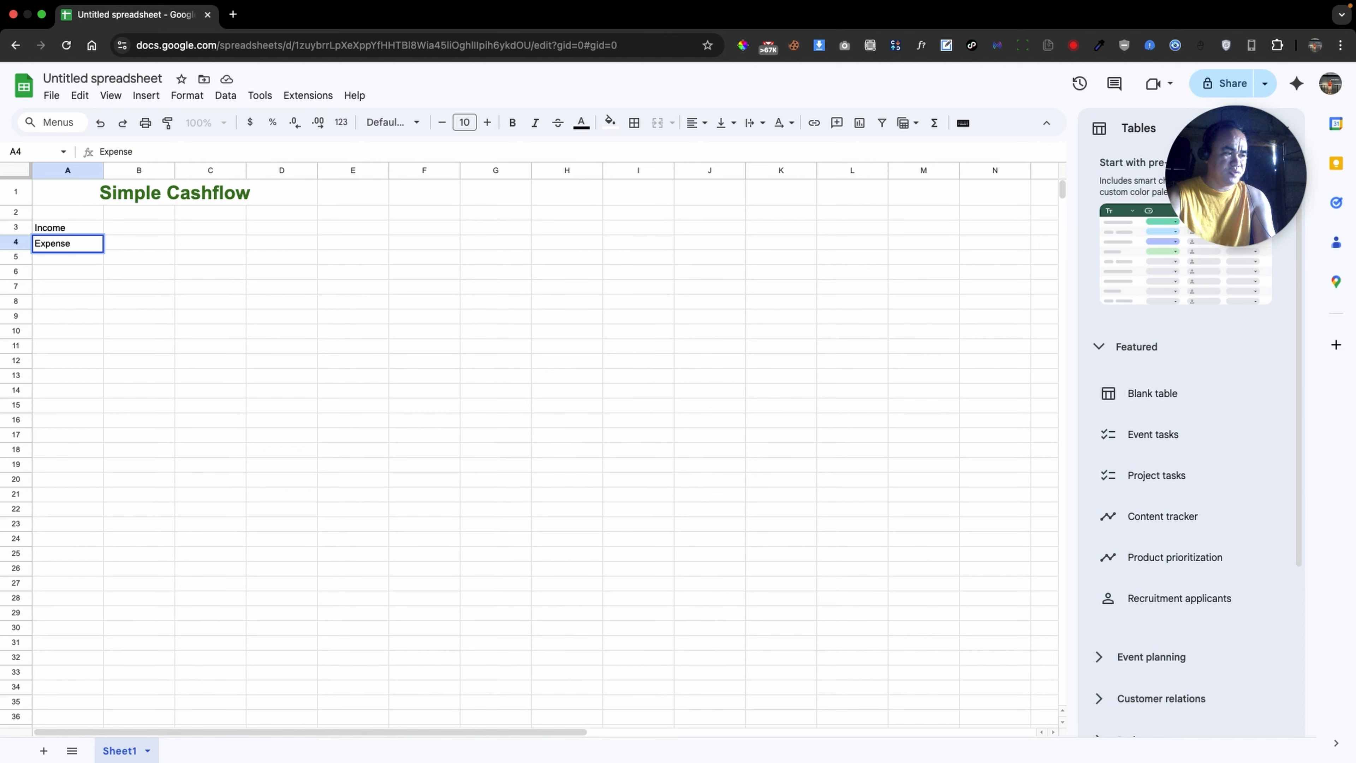
pyautogui.click(117, 245)
# Apply all borders to the summary range A3:B4
pyautogui.moveTo(60, 228); pyautogui.dragTo(118, 240)
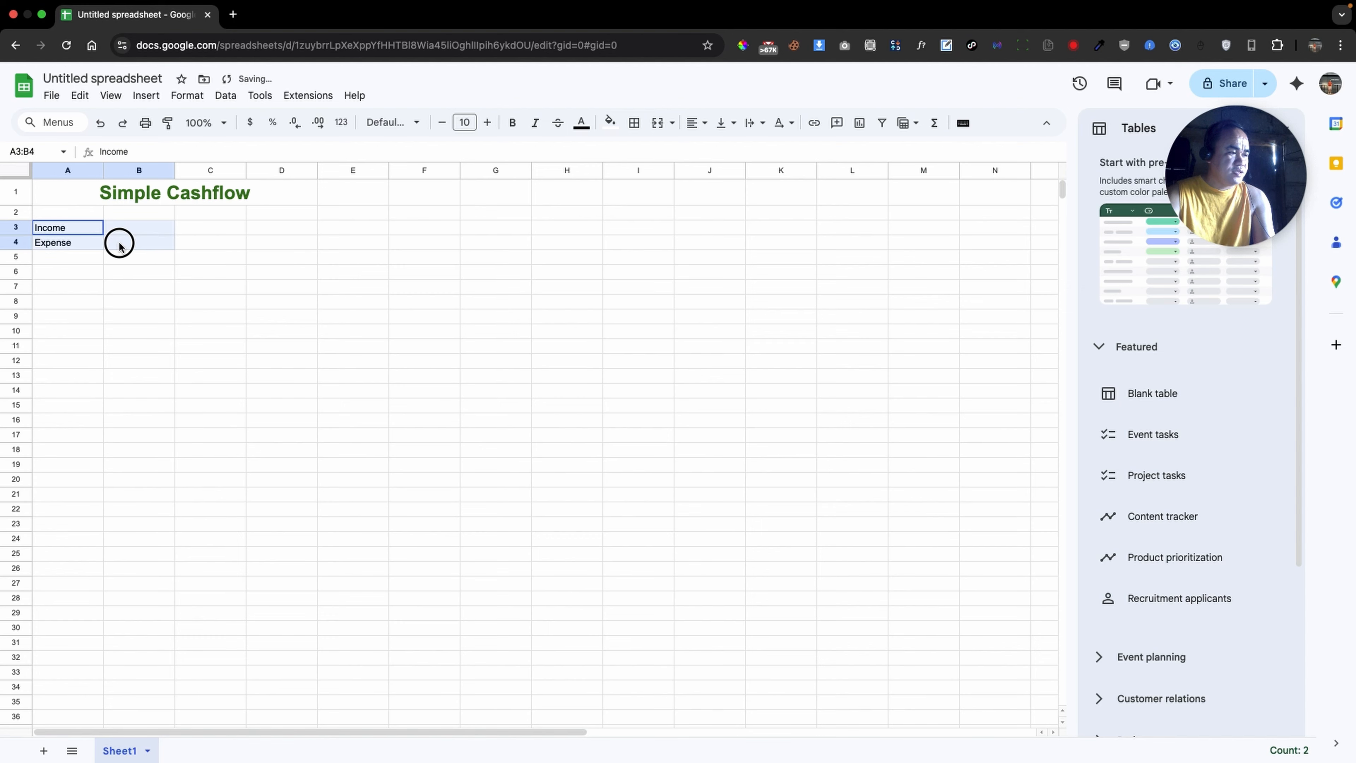
pyautogui.click(634, 124)
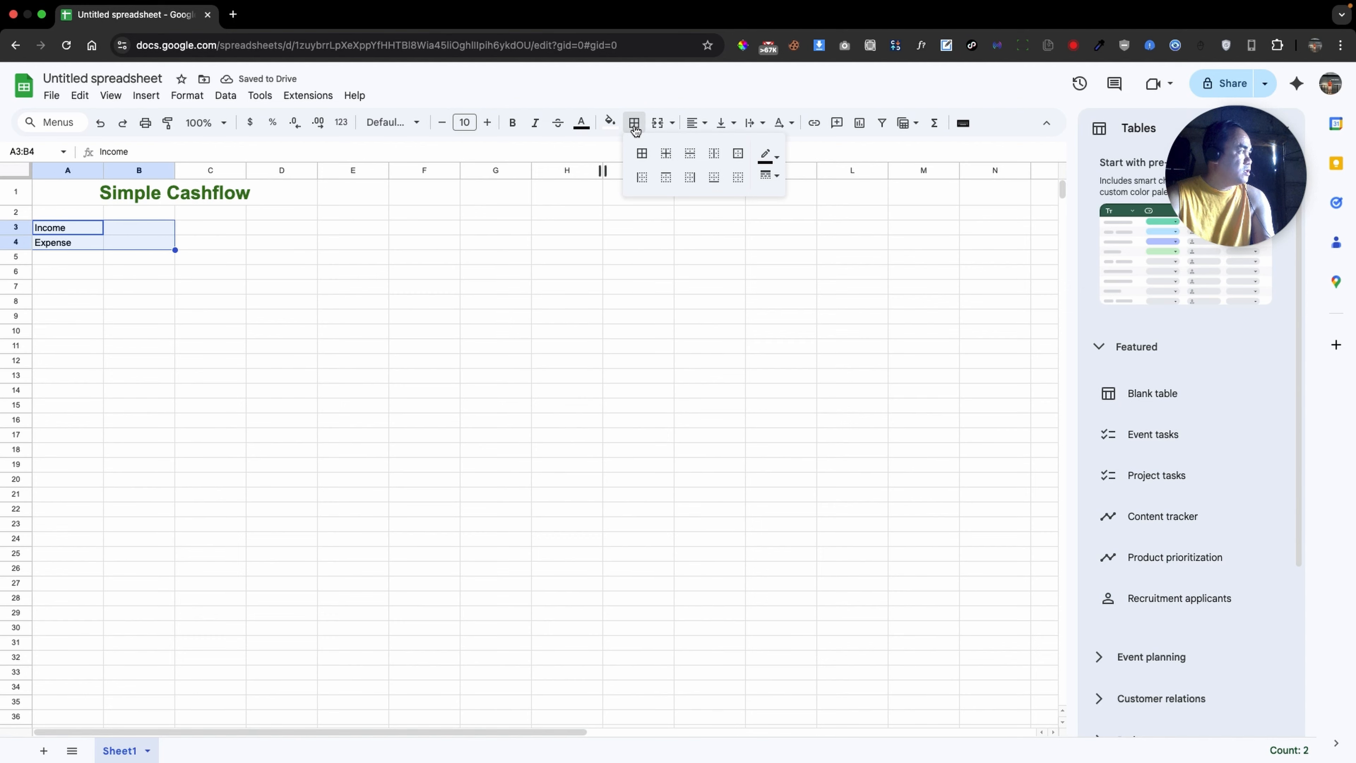
pyautogui.click(640, 152)
pyautogui.click(333, 257)
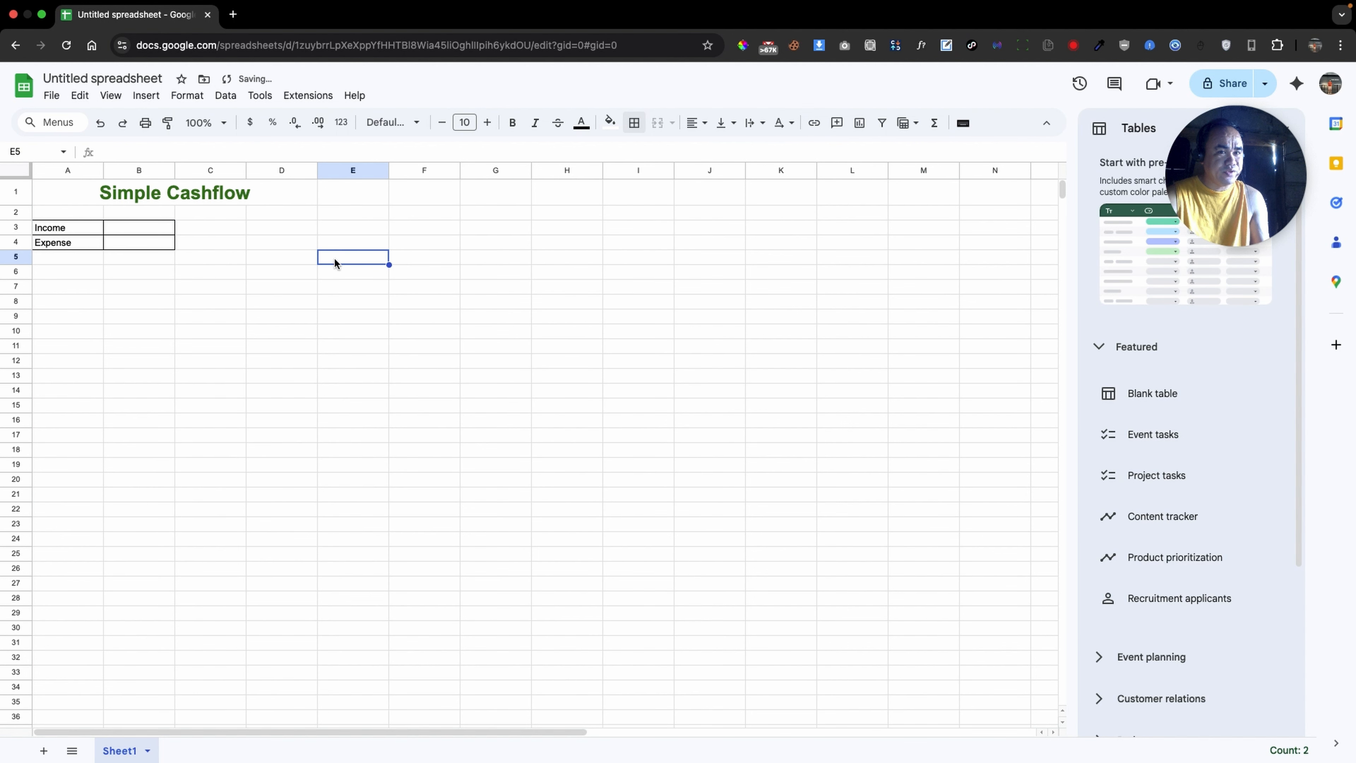
# Give the Income label cell A3 a dark green fill with white text
pyautogui.click(92, 231)
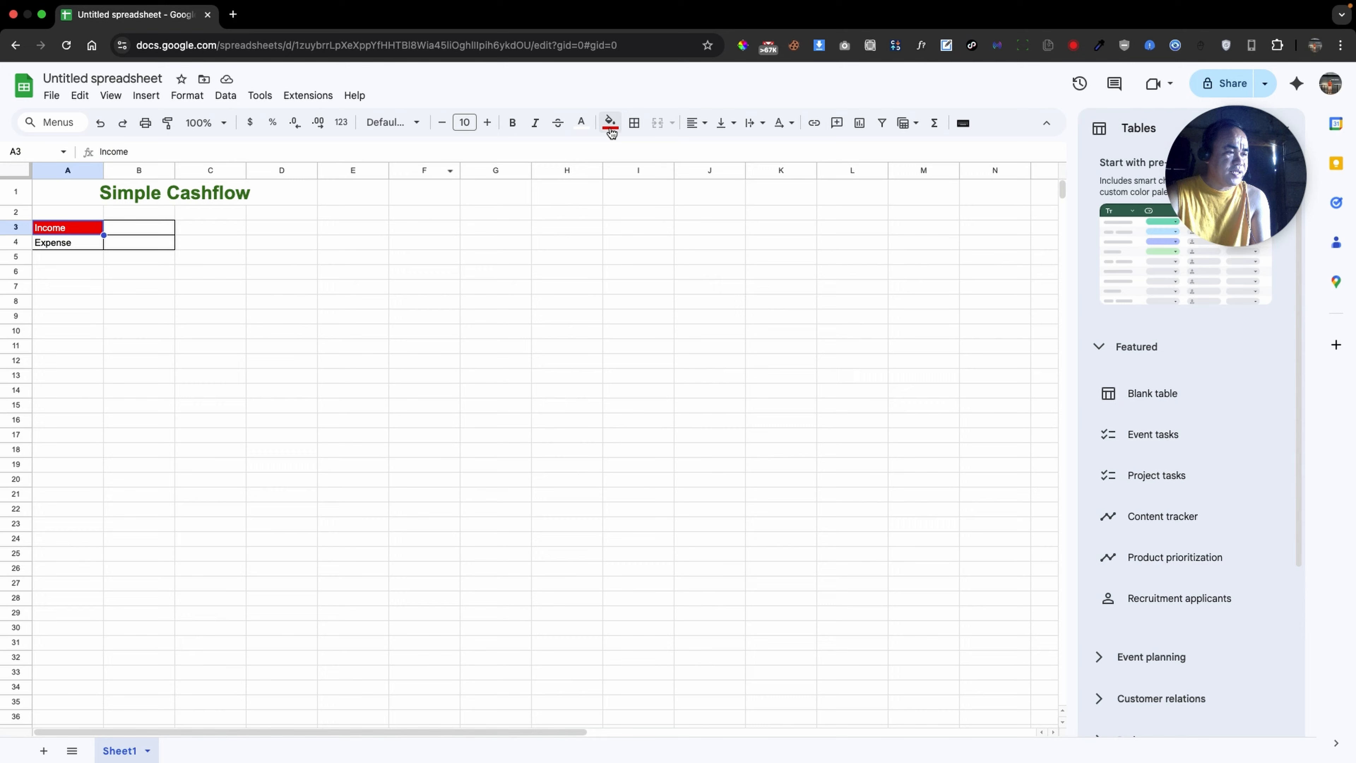
pyautogui.click(612, 131)
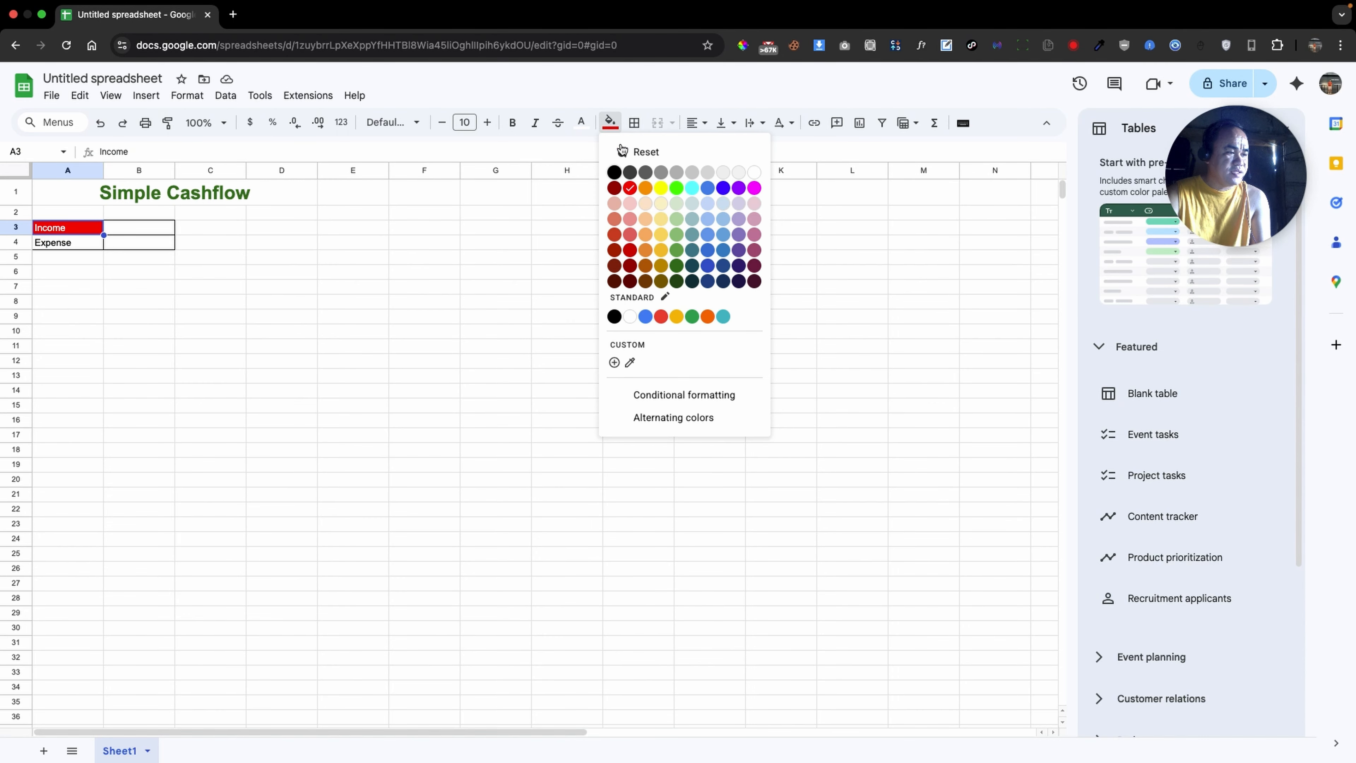
pyautogui.click(676, 268)
# Give the Expense label cell A4 a red fill with white text
pyautogui.click(70, 243)
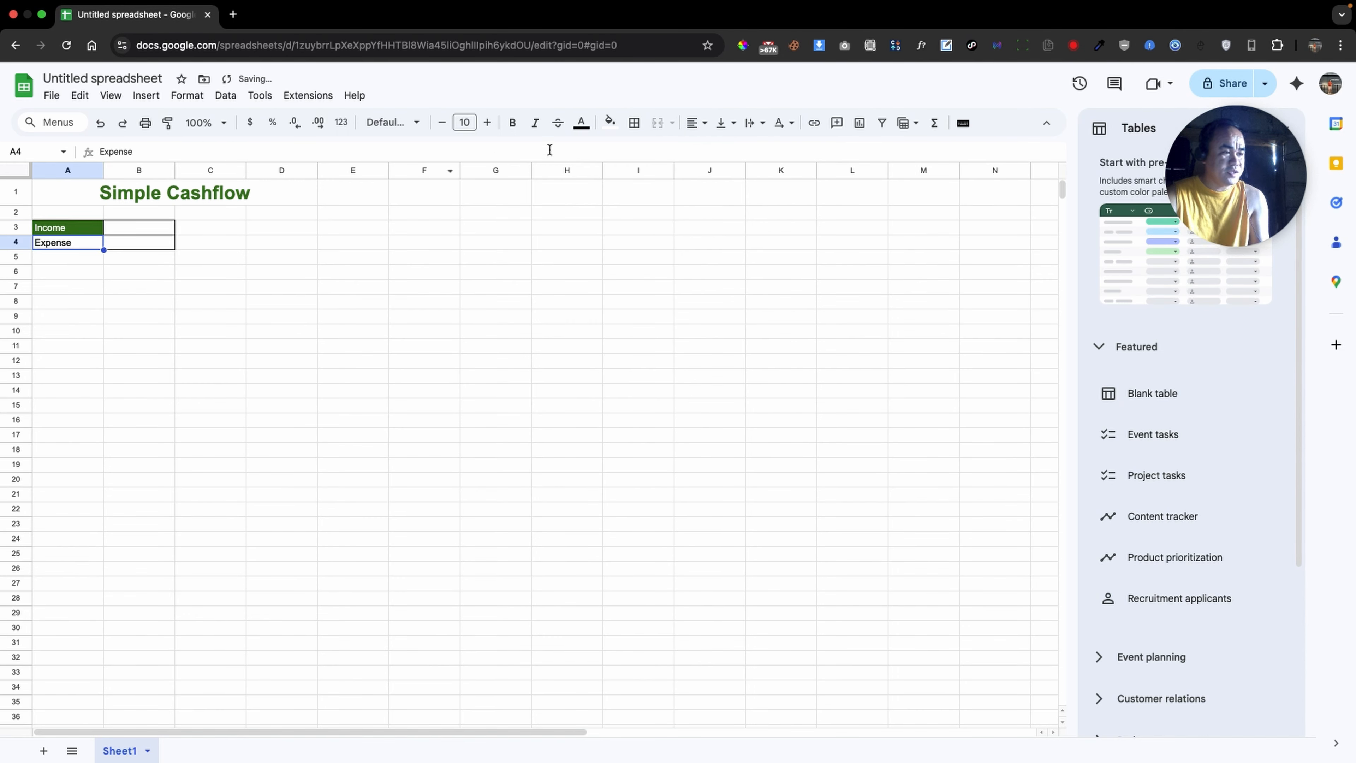
pyautogui.click(611, 131)
pyautogui.click(629, 189)
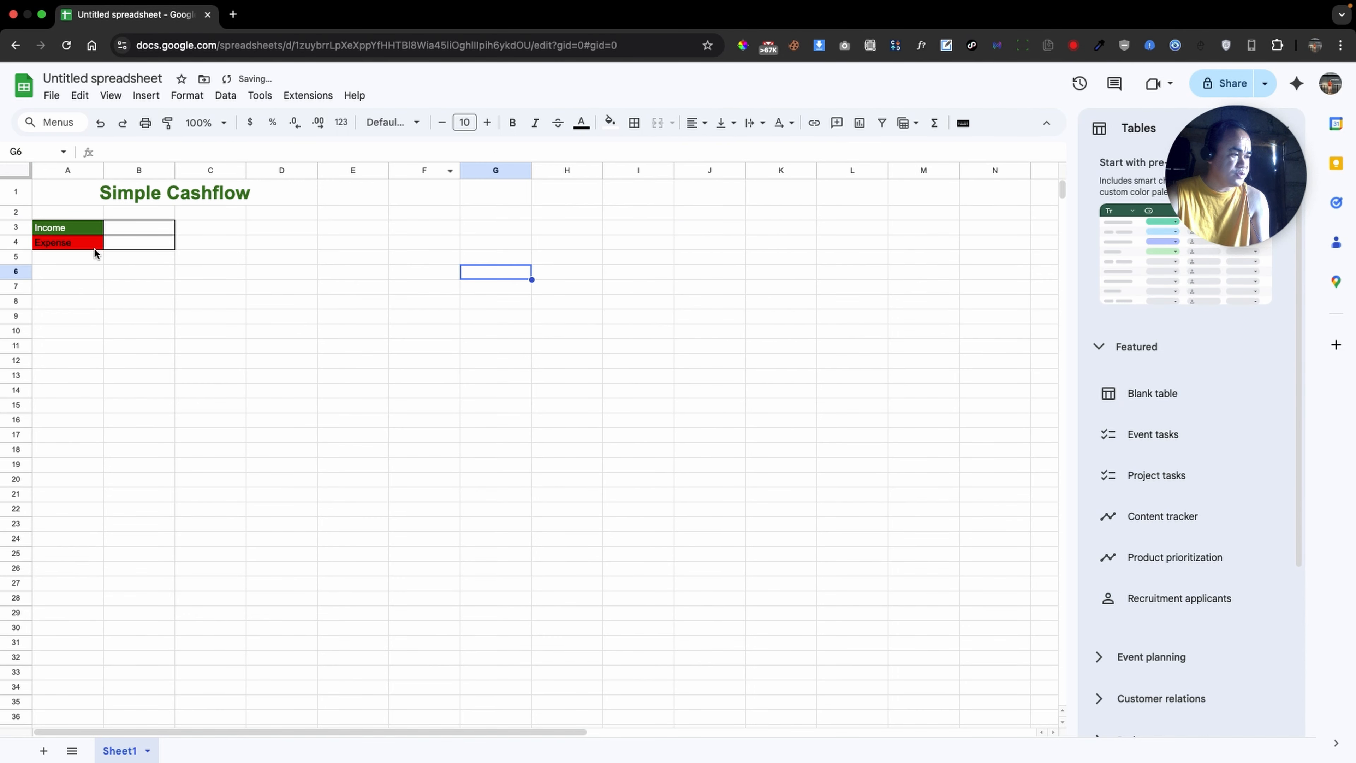
pyautogui.click(448, 271)
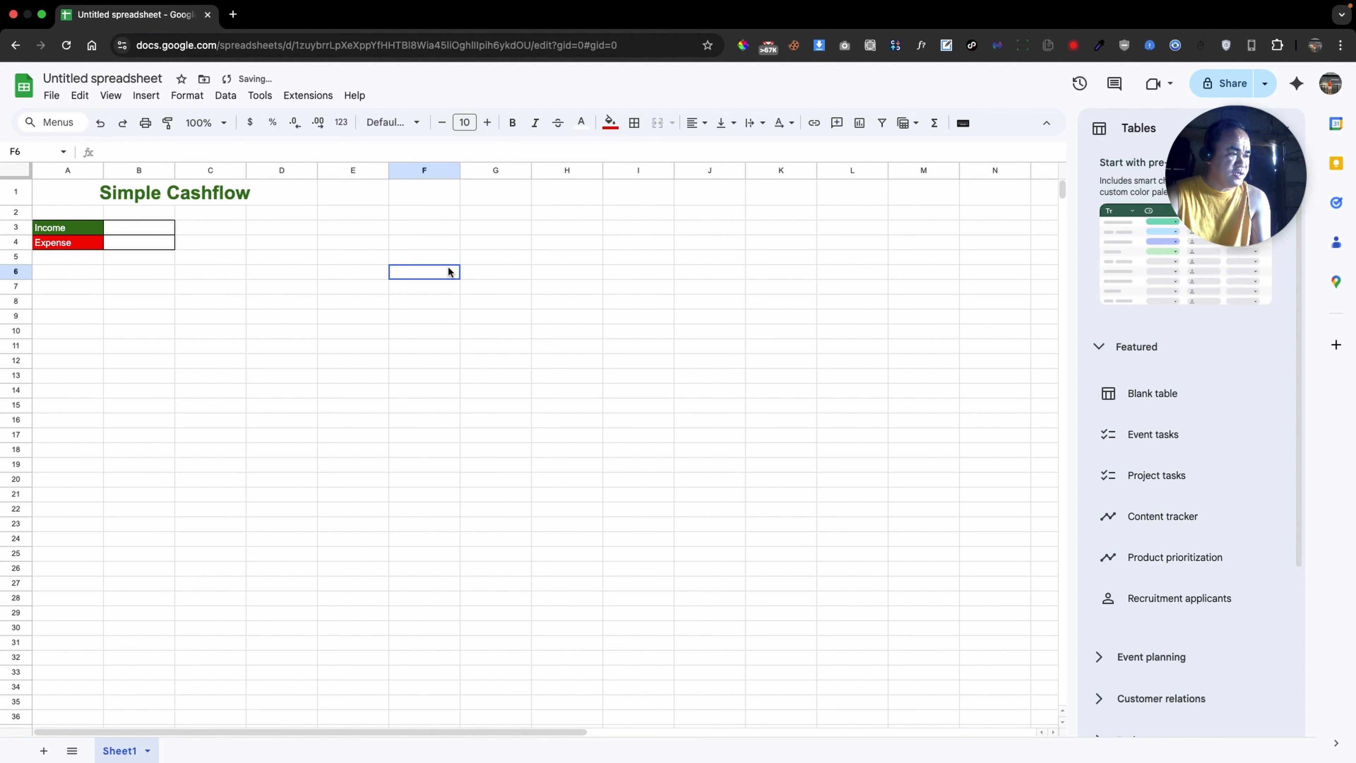
pyautogui.click(140, 243)
# Enter the table headers #, Date, Transaction Type, Amount and Description across A6:E6
pyautogui.click(84, 276)
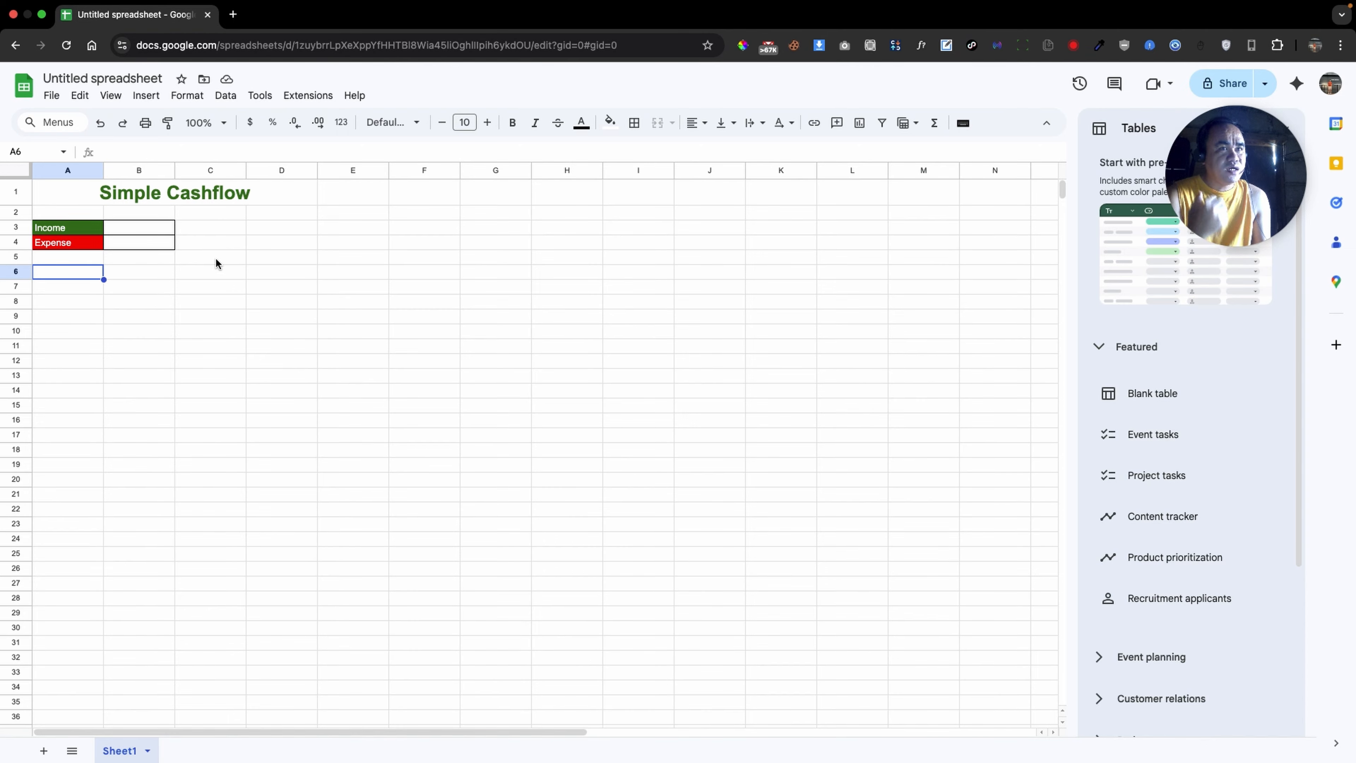
pyautogui.press('Return')
pyautogui.write('#')
pyautogui.press('Tab')
pyautogui.write('Date')
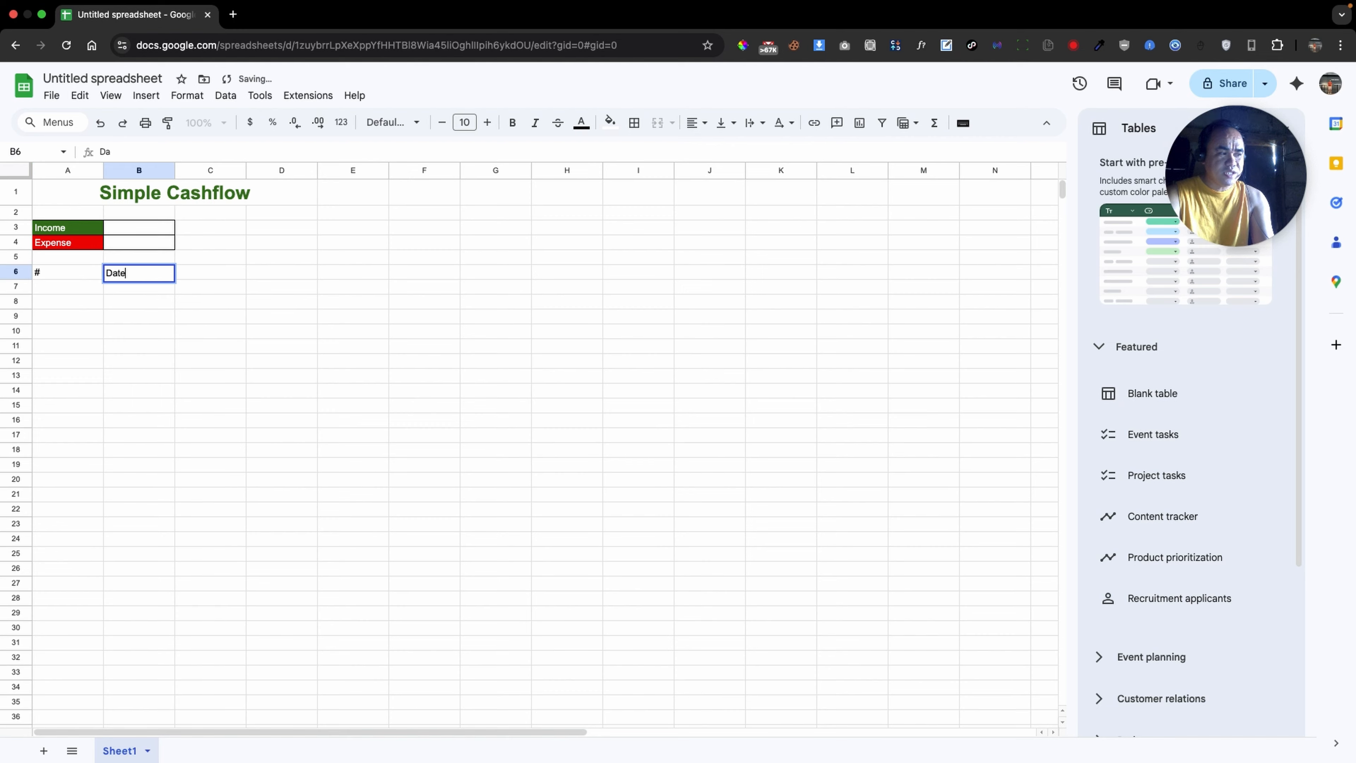
pyautogui.press('Tab')
pyautogui.write('Transaction Type')
pyautogui.press('Tab')
pyautogui.write('Amount')
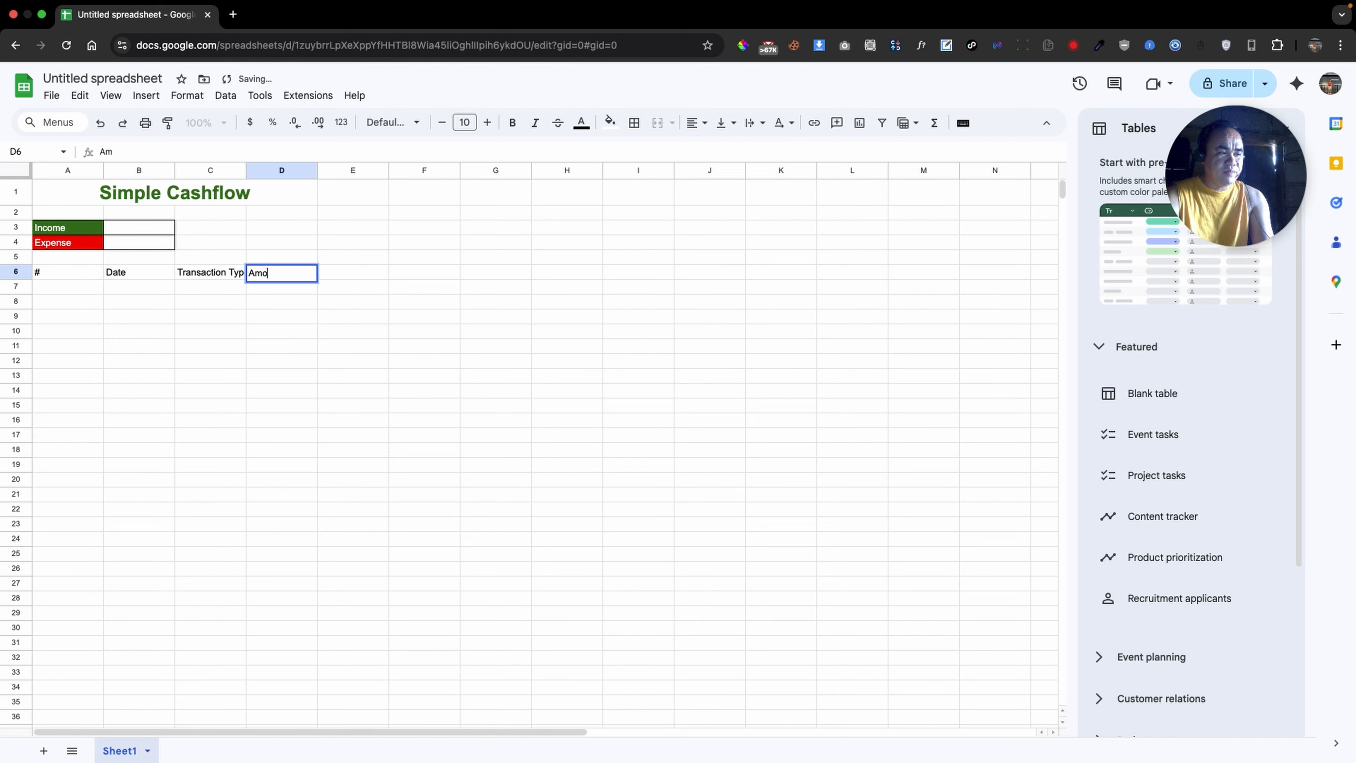
pyautogui.press('Tab')
pyautogui.write('Description')
pyautogui.press('Return')
# Format the header row A6:E6 with centered white text on a dark green fill
pyautogui.click(87, 233)
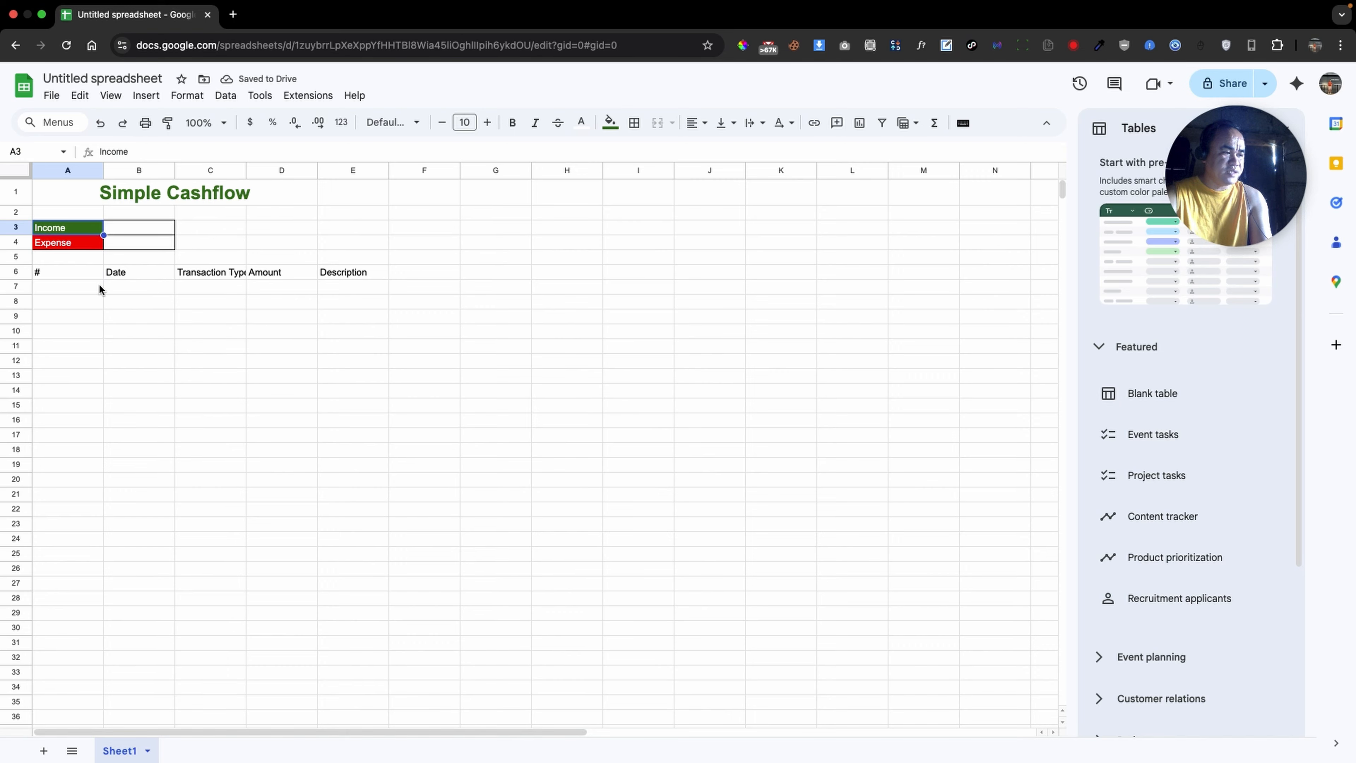
pyautogui.click(86, 274)
pyautogui.click(673, 268)
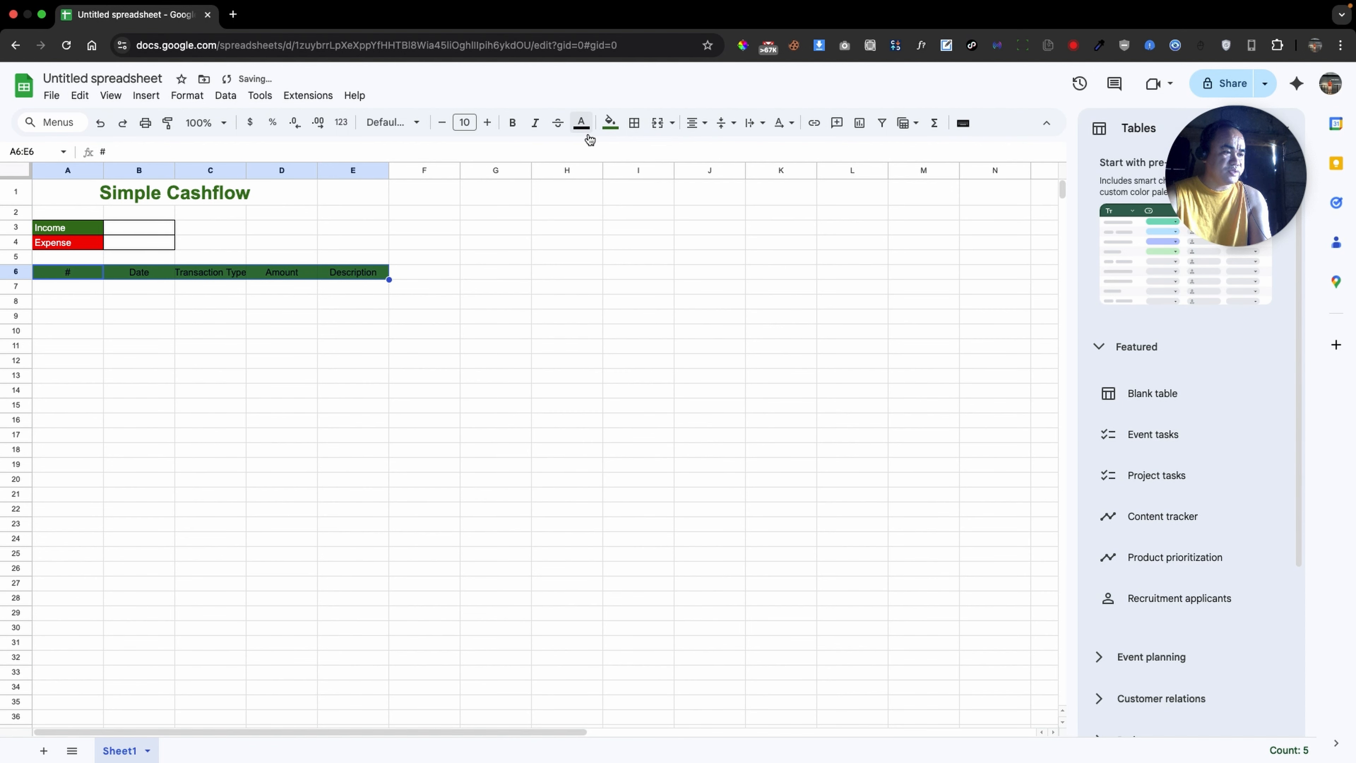
pyautogui.click(582, 126)
pyautogui.click(725, 174)
pyautogui.click(496, 330)
pyautogui.click(66, 292)
pyautogui.moveTo(228, 273); pyautogui.dragTo(225, 229)
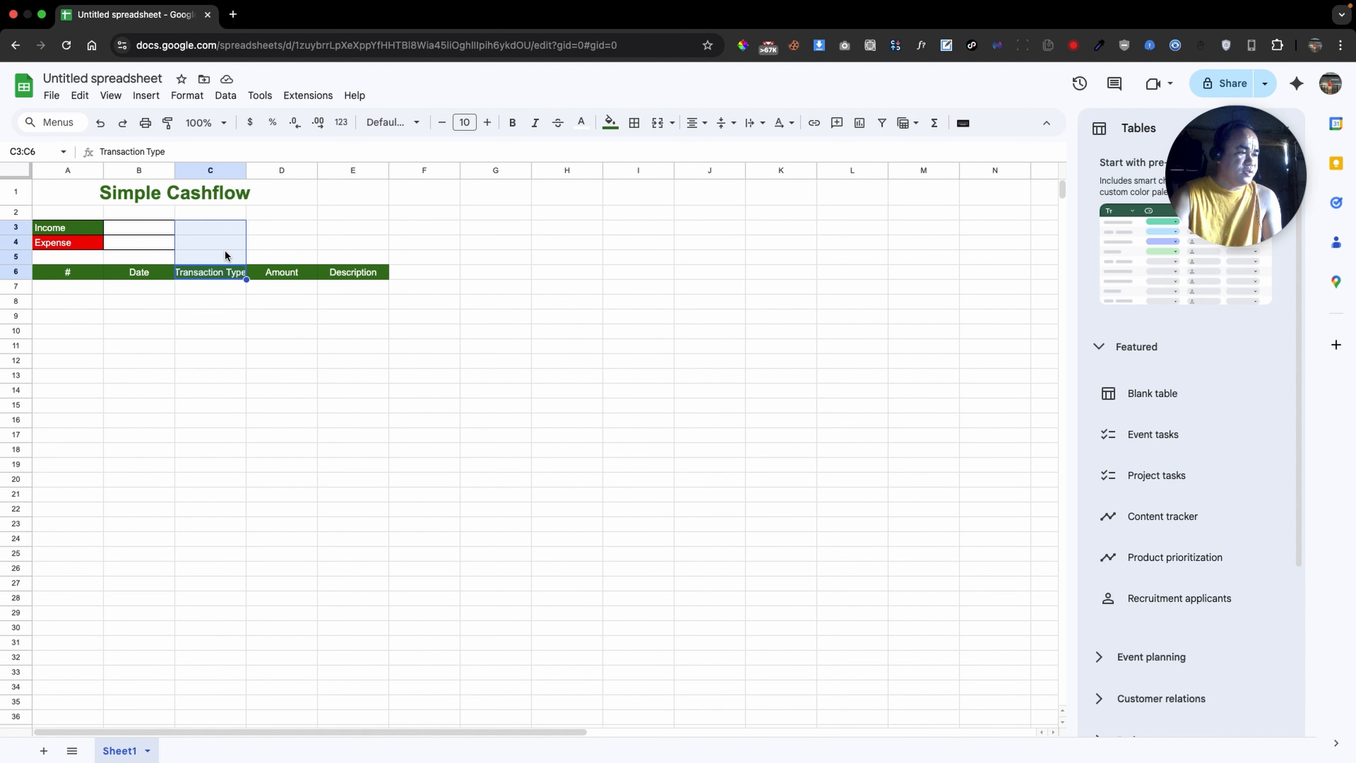
pyautogui.click(183, 317)
pyautogui.click(70, 287)
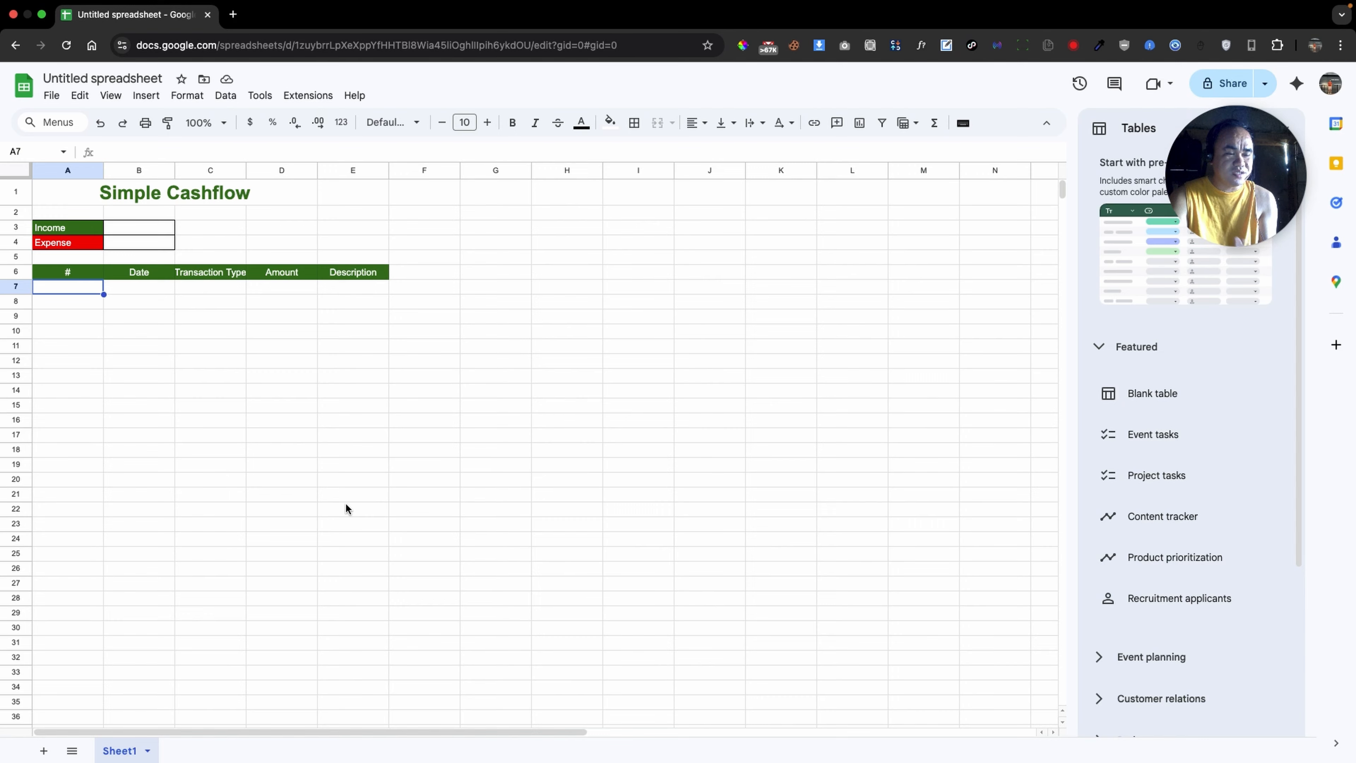
pyautogui.click(86, 302)
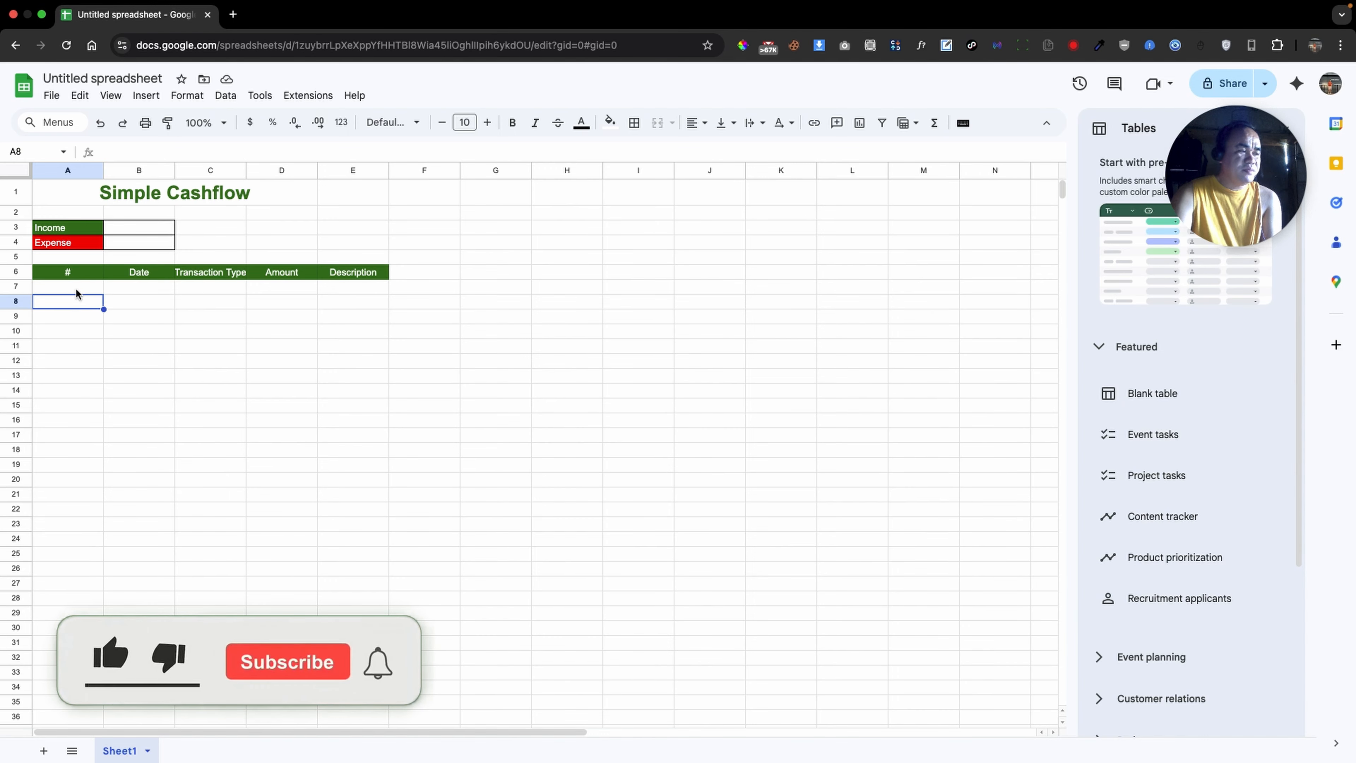
# Enter the numbers 1 to 5 down the # column in A7:A11
pyautogui.click(75, 287)
pyautogui.write('1')
pyautogui.press('Return')
pyautogui.write('2')
pyautogui.press('Return')
pyautogui.write('3')
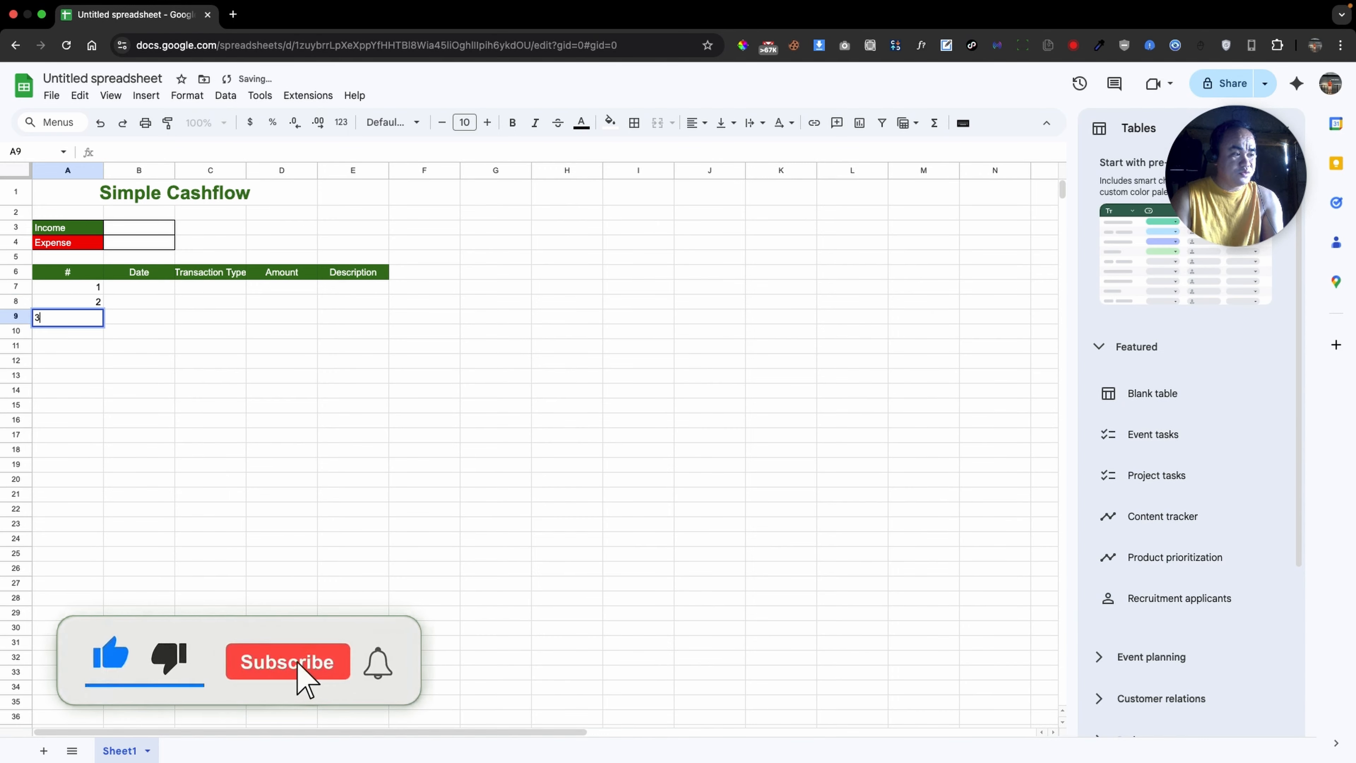
pyautogui.press('Return')
pyautogui.write('4')
pyautogui.press('Return')
pyautogui.write('5')
pyautogui.press('Return')
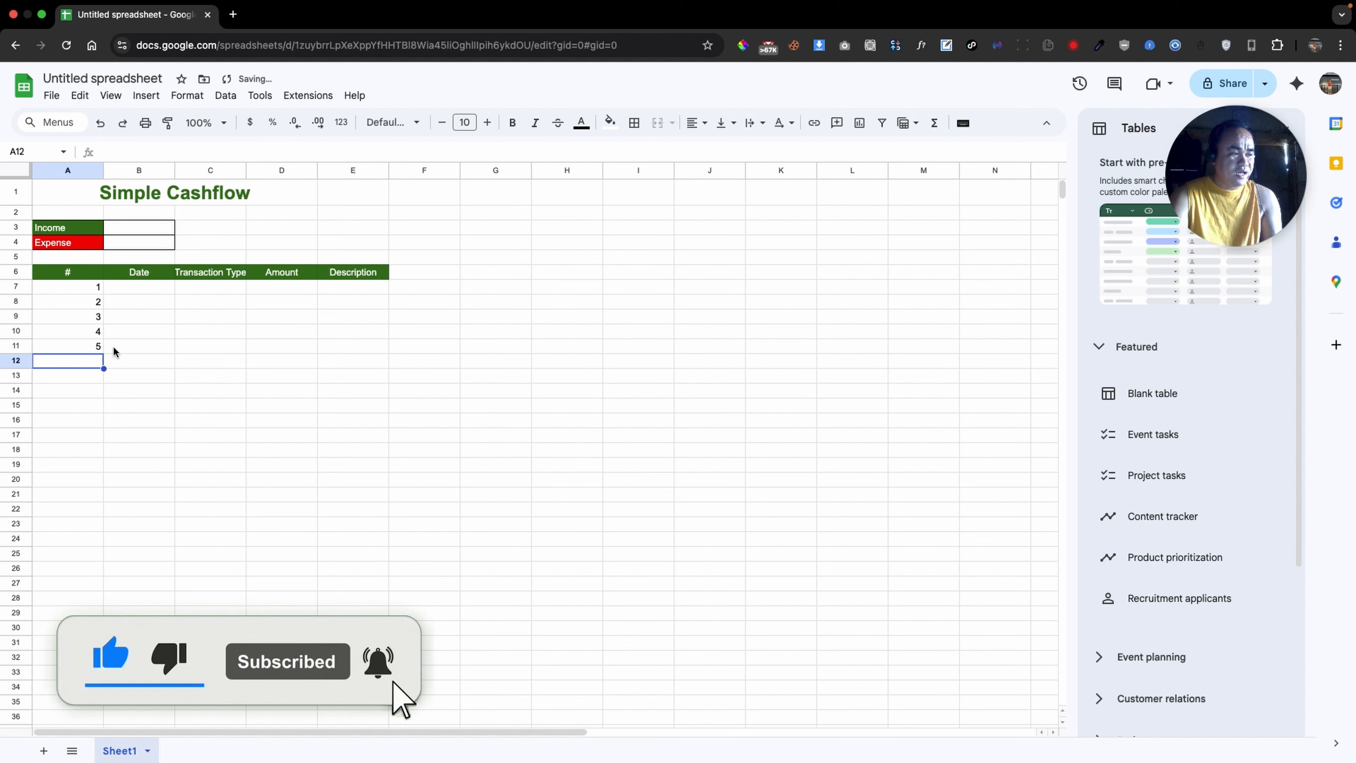
# Clear the manually entered numbers from A7:A11 and return to cell A7
pyautogui.moveTo(82, 286); pyautogui.dragTo(83, 346)
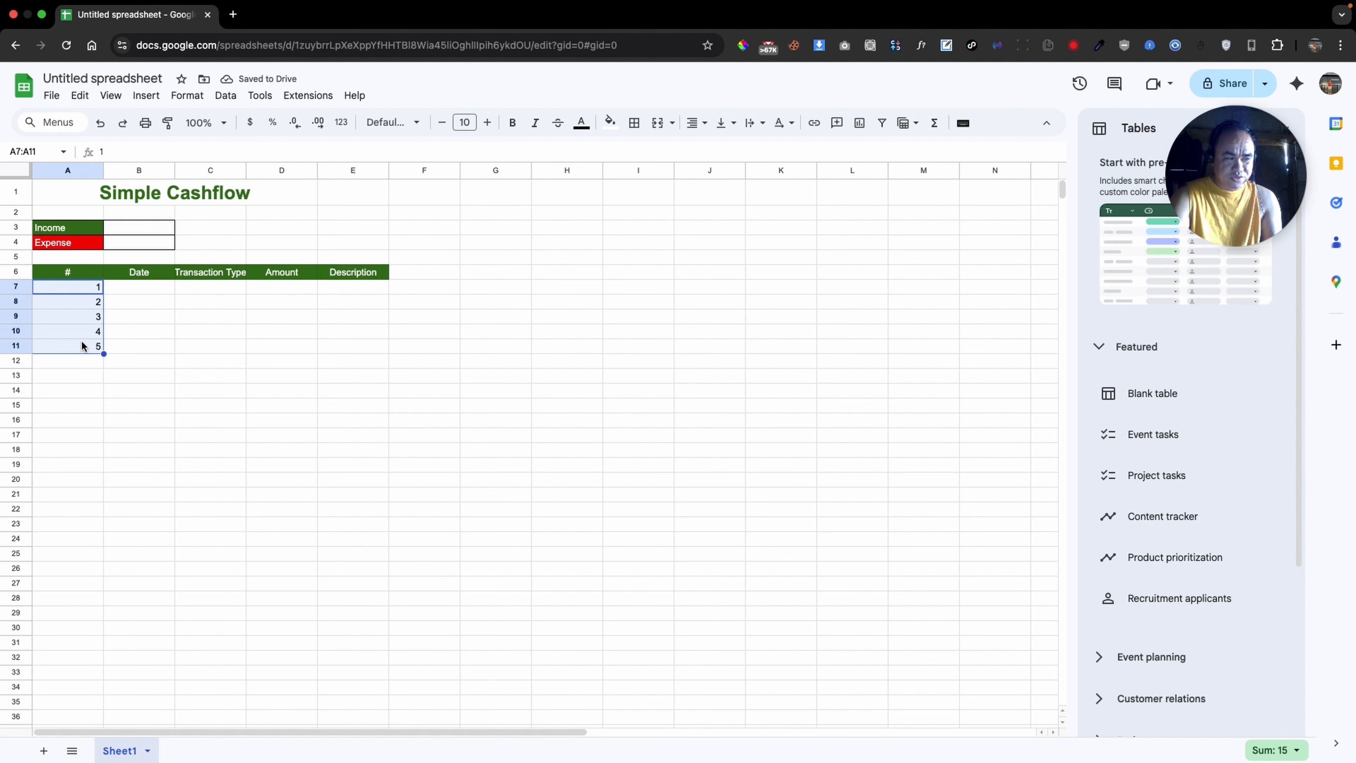
pyautogui.press('Delete')
pyautogui.click(72, 289)
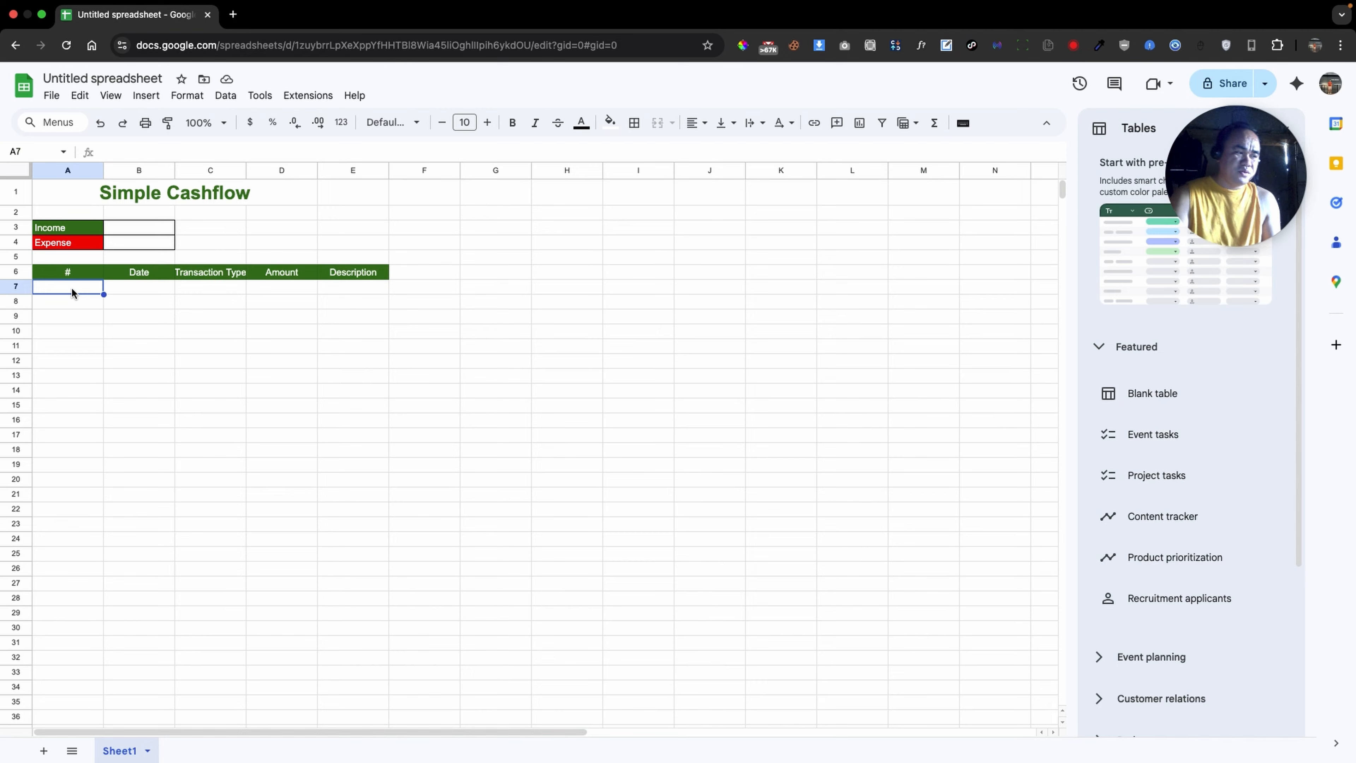
# Enter the formula =SEQUENCE(COUNTA(B7:B)) in A7 to number rows by the filled Date cells
pyautogui.write('=SEQUENCE(')
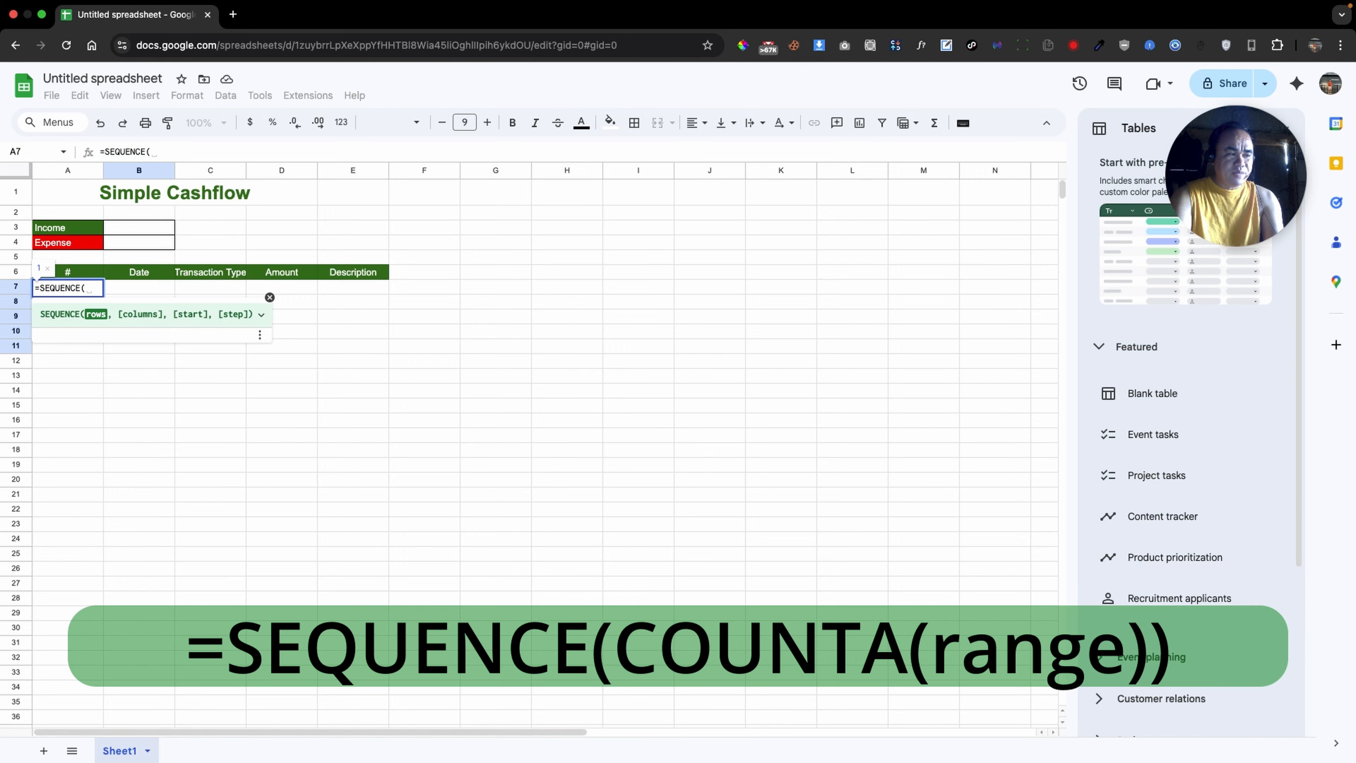
pyautogui.write('counta')
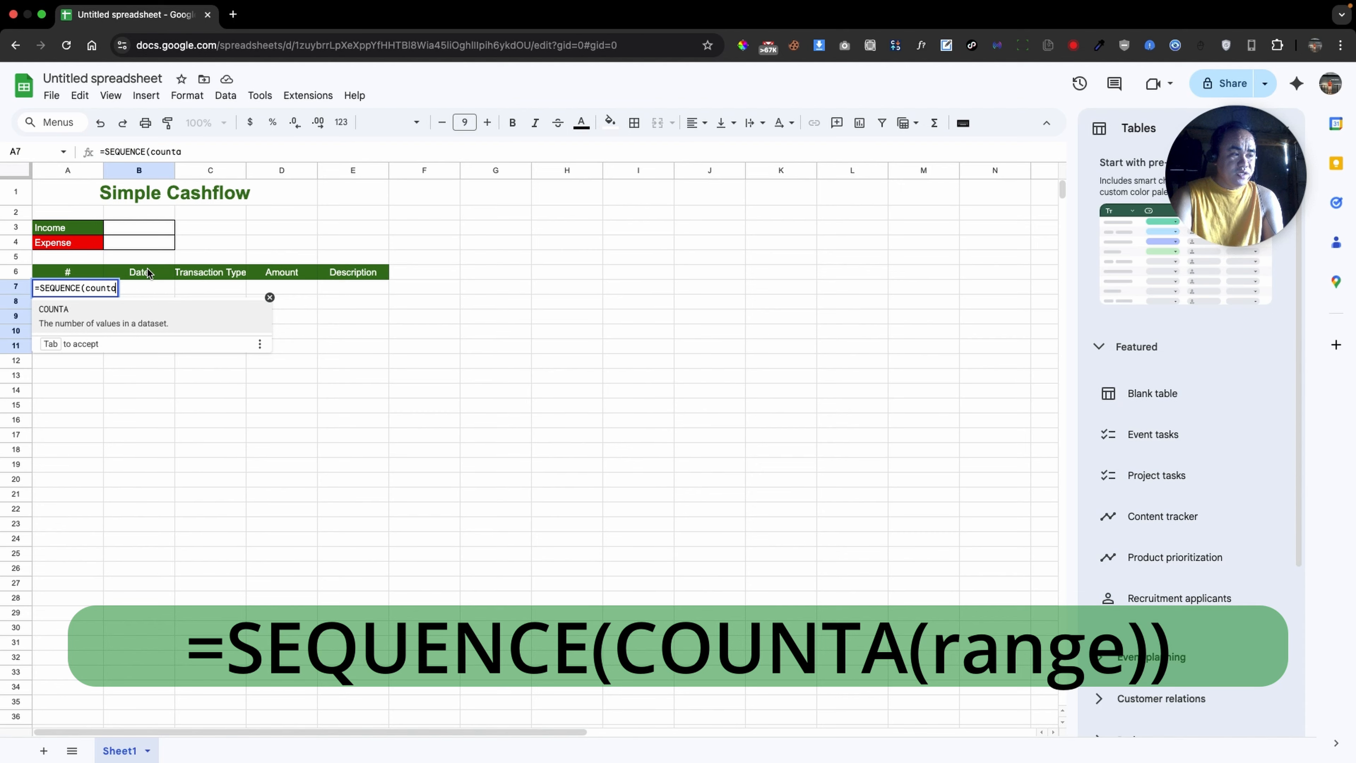
pyautogui.write('(')
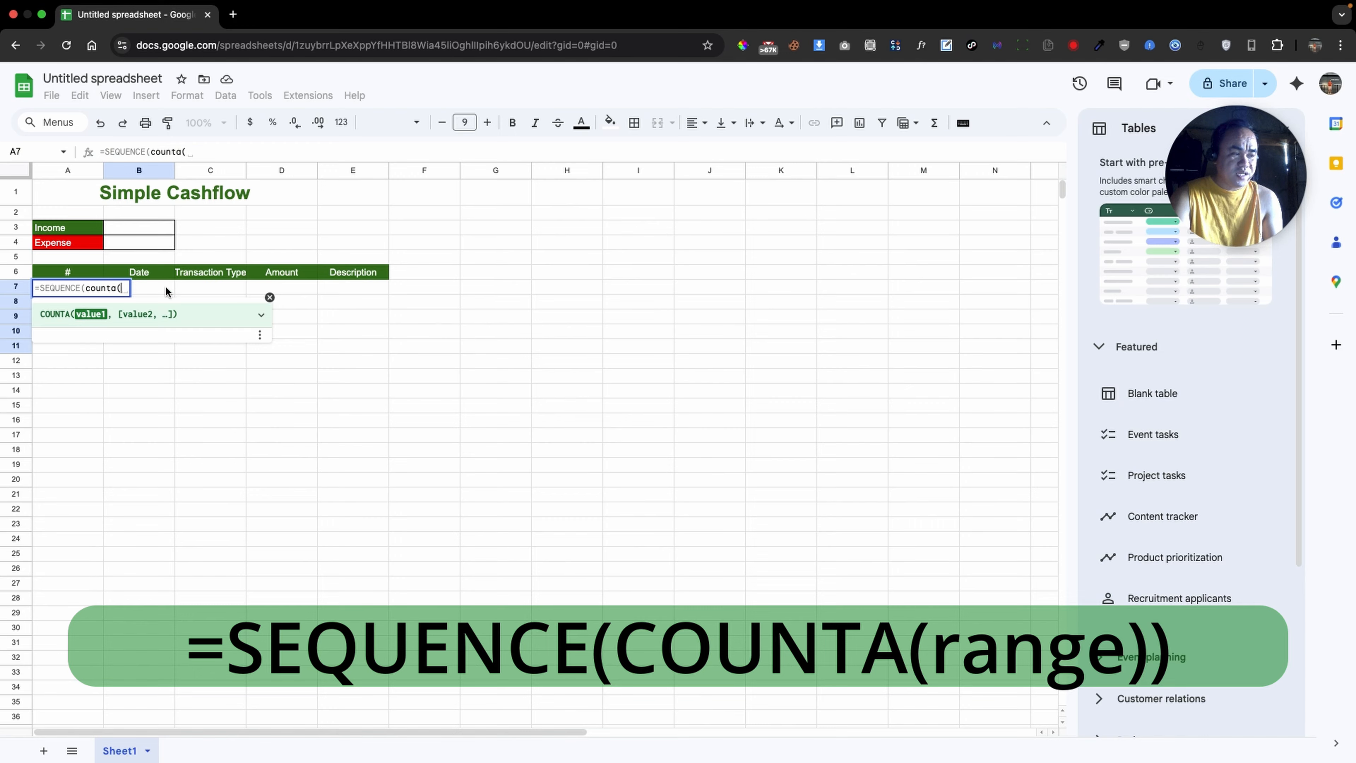
pyautogui.moveTo(163, 292); pyautogui.dragTo(168, 350)
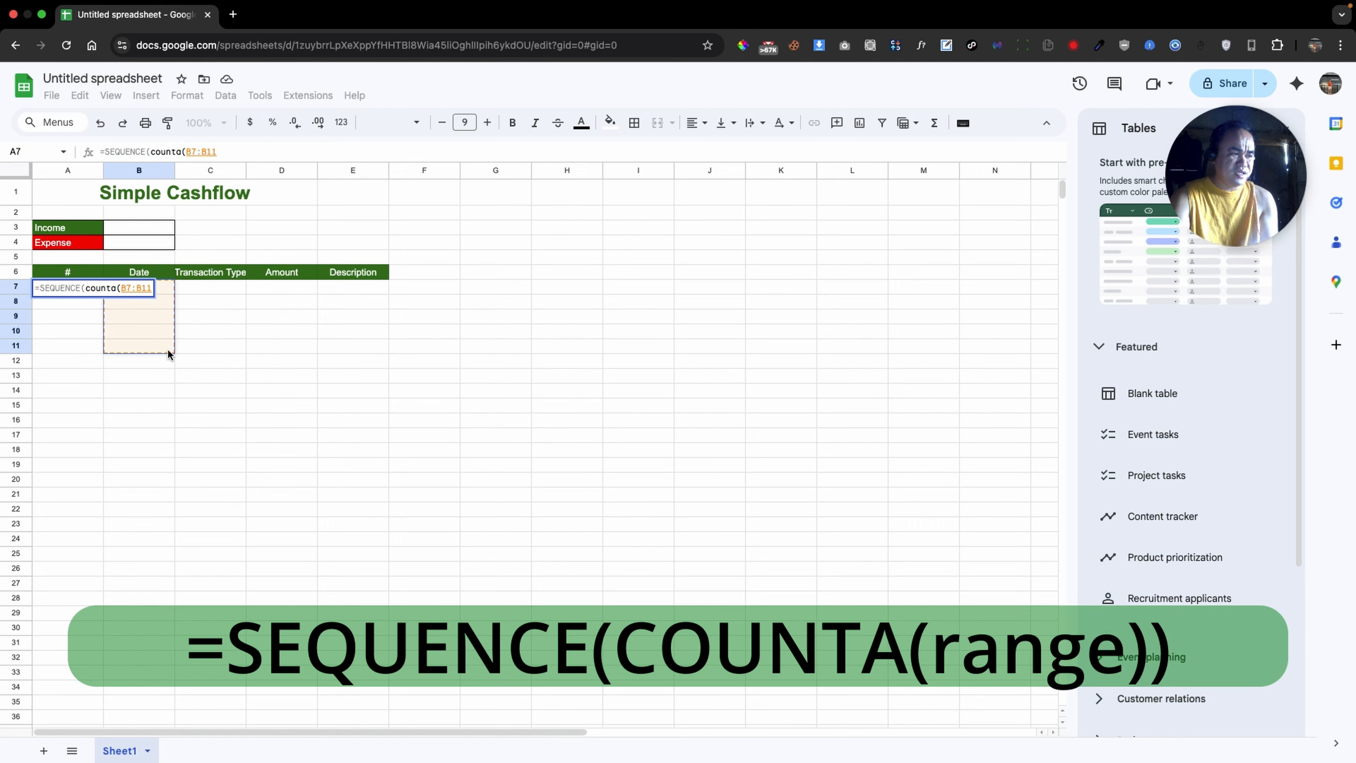
pyautogui.click(255, 154)
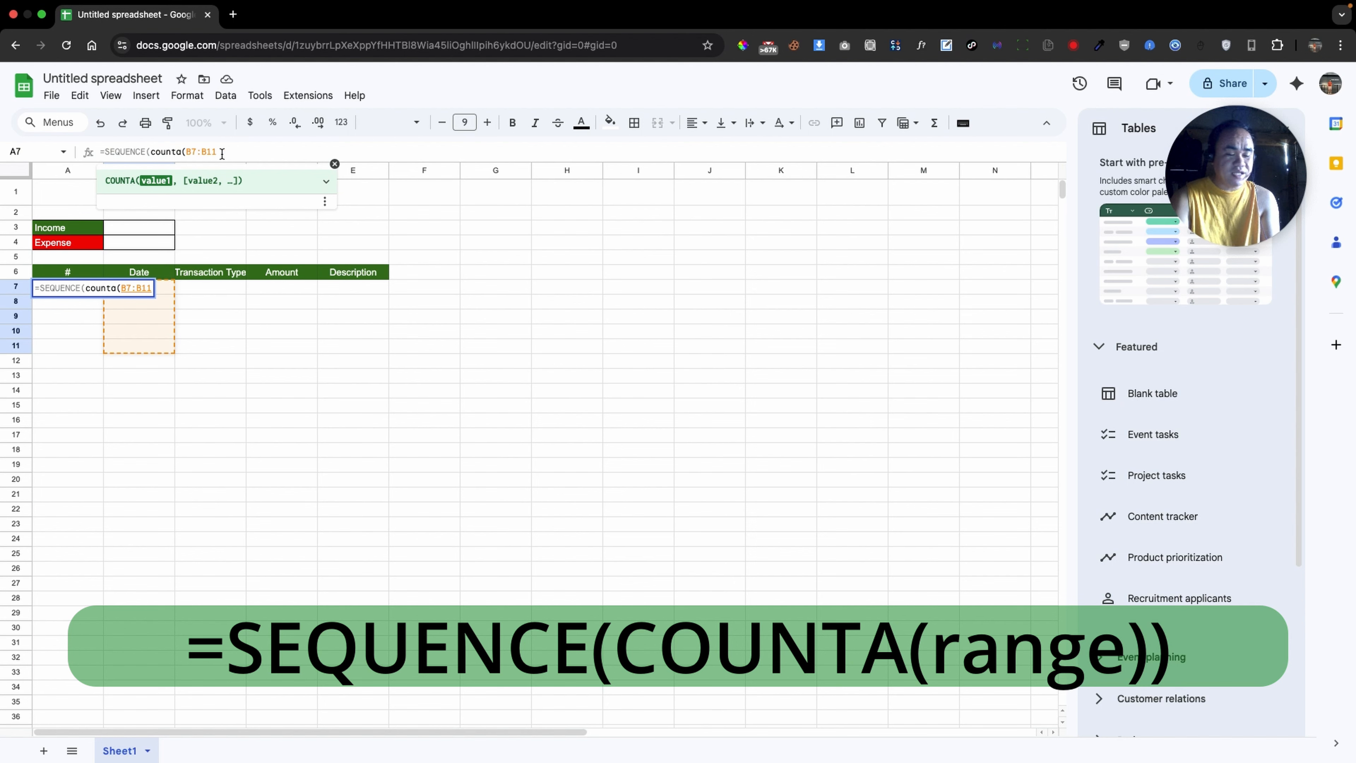
pyautogui.press('BackSpace')
pyautogui.press('BackSpace')
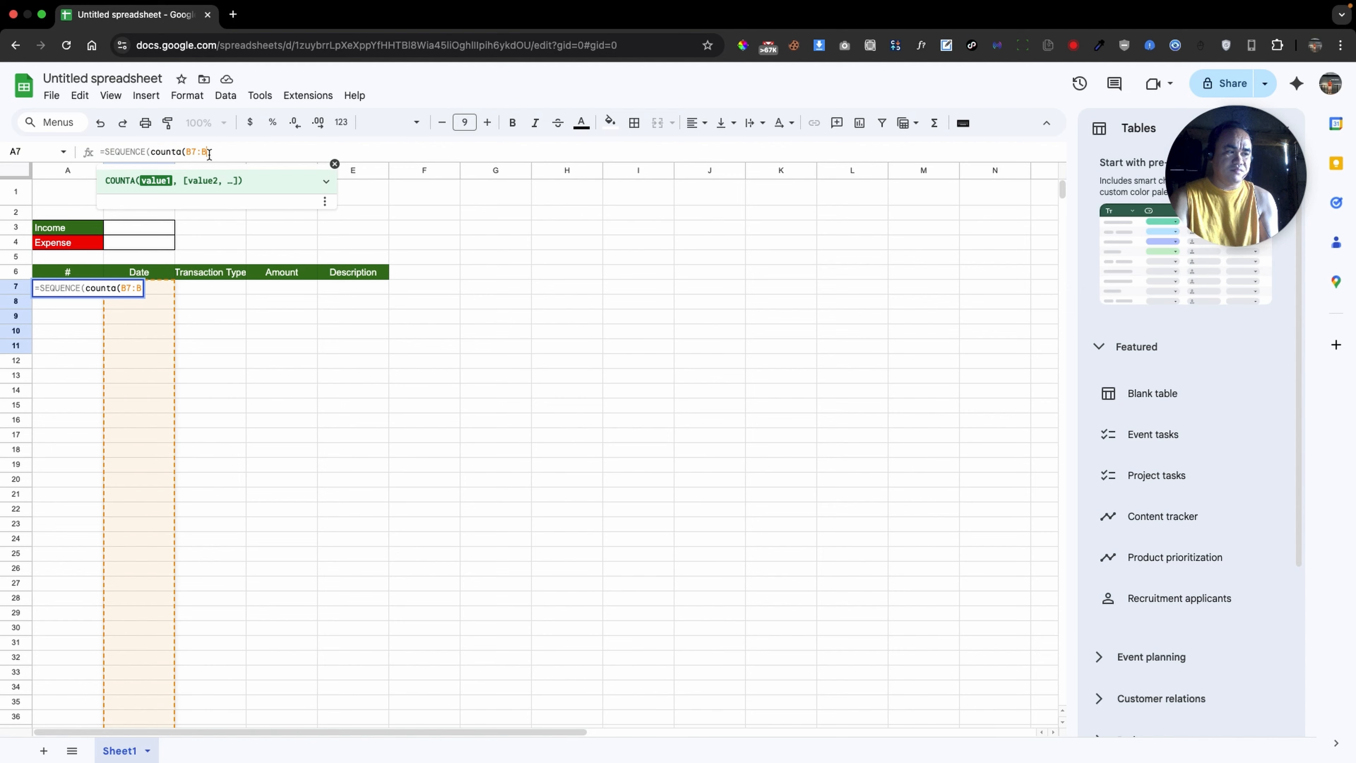
pyautogui.press('Return')
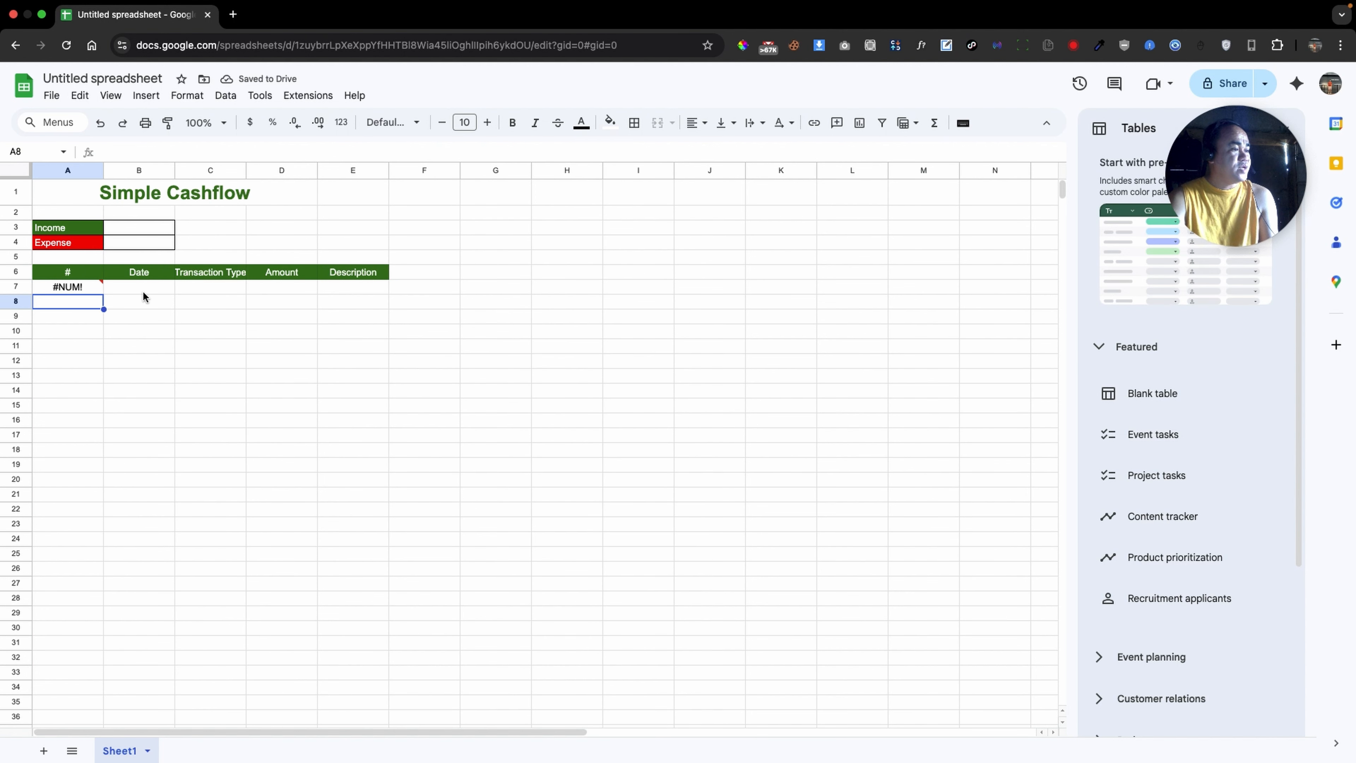
# Wrap the SEQUENCE formula in A7 in IFERROR with the fallback text "Date is empty"
pyautogui.moveTo(143, 290); pyautogui.dragTo(144, 328)
pyautogui.click(208, 336)
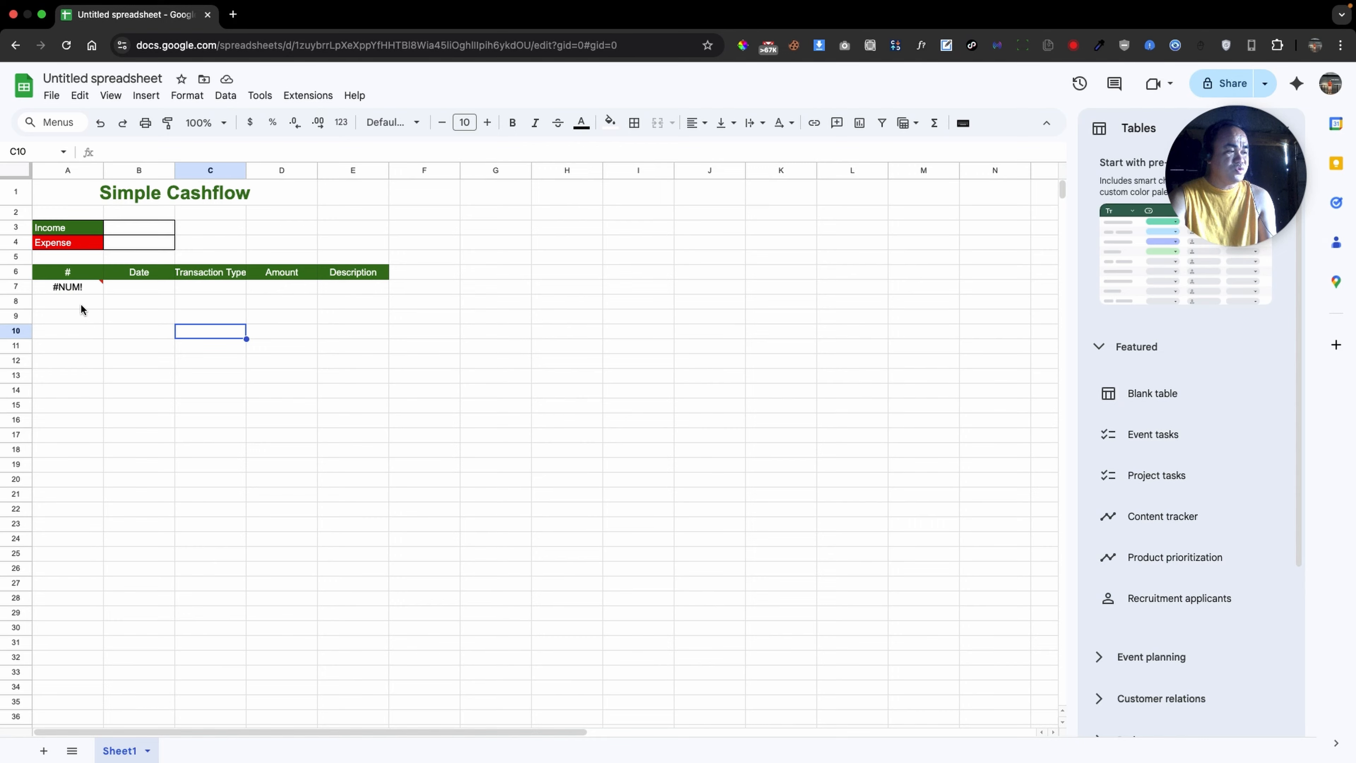
pyautogui.click(80, 292)
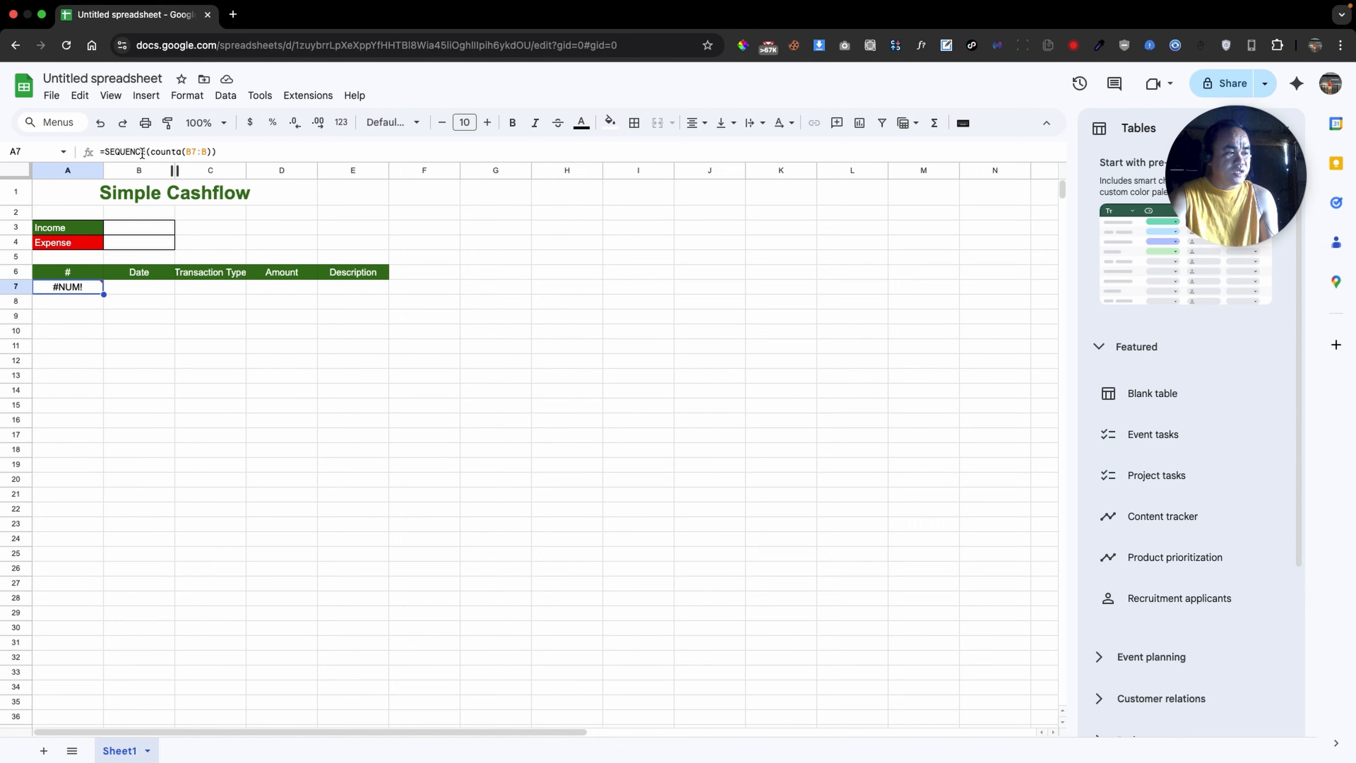
pyautogui.click(103, 152)
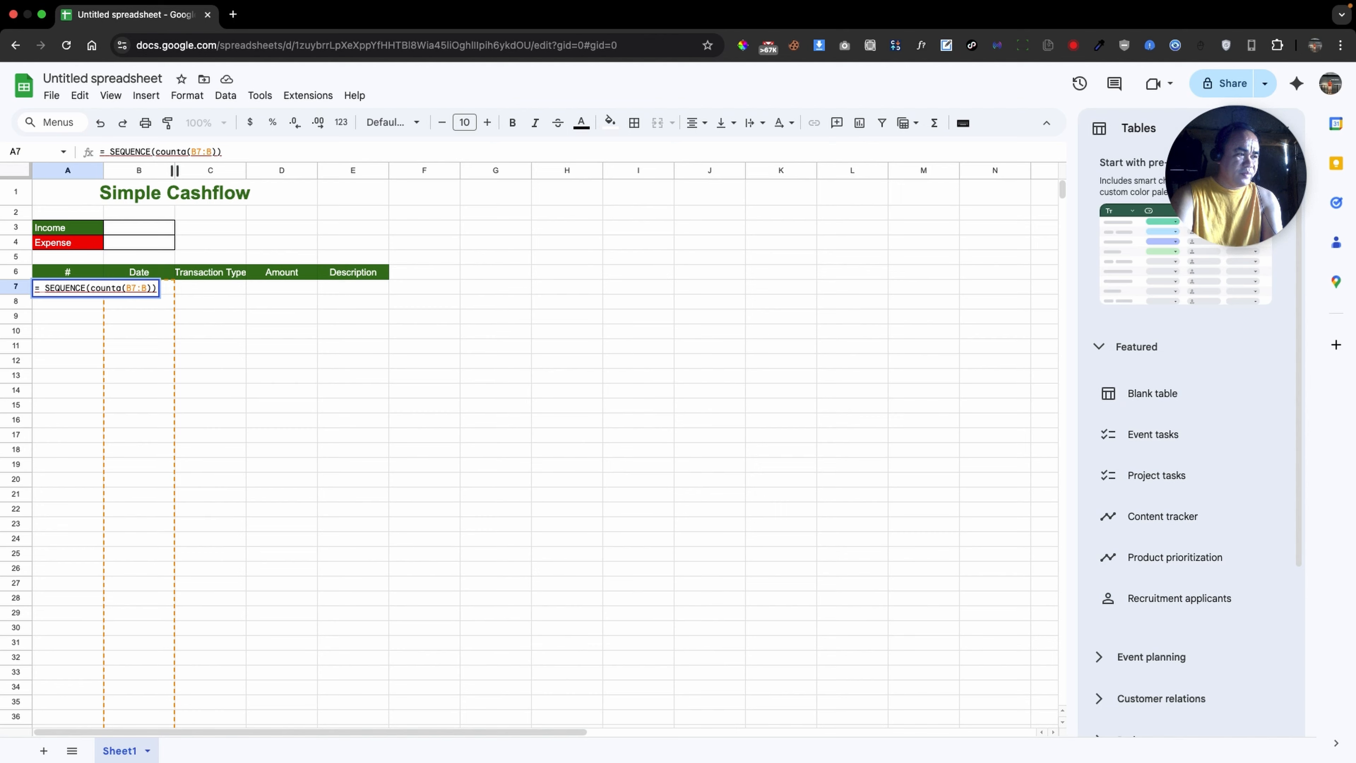
pyautogui.write('IFERROR(')
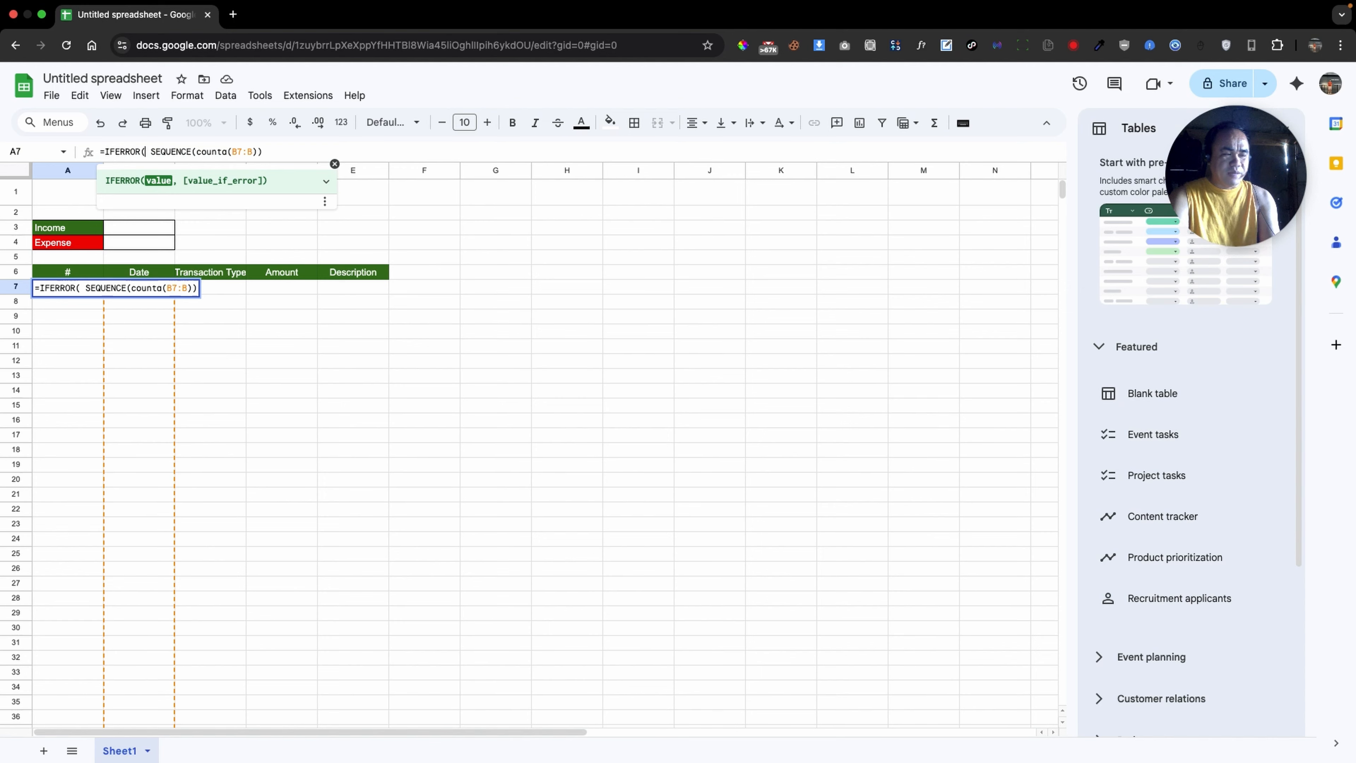
pyautogui.moveTo(144, 152); pyautogui.dragTo(261, 152)
pyautogui.click(263, 152)
pyautogui.write(',')
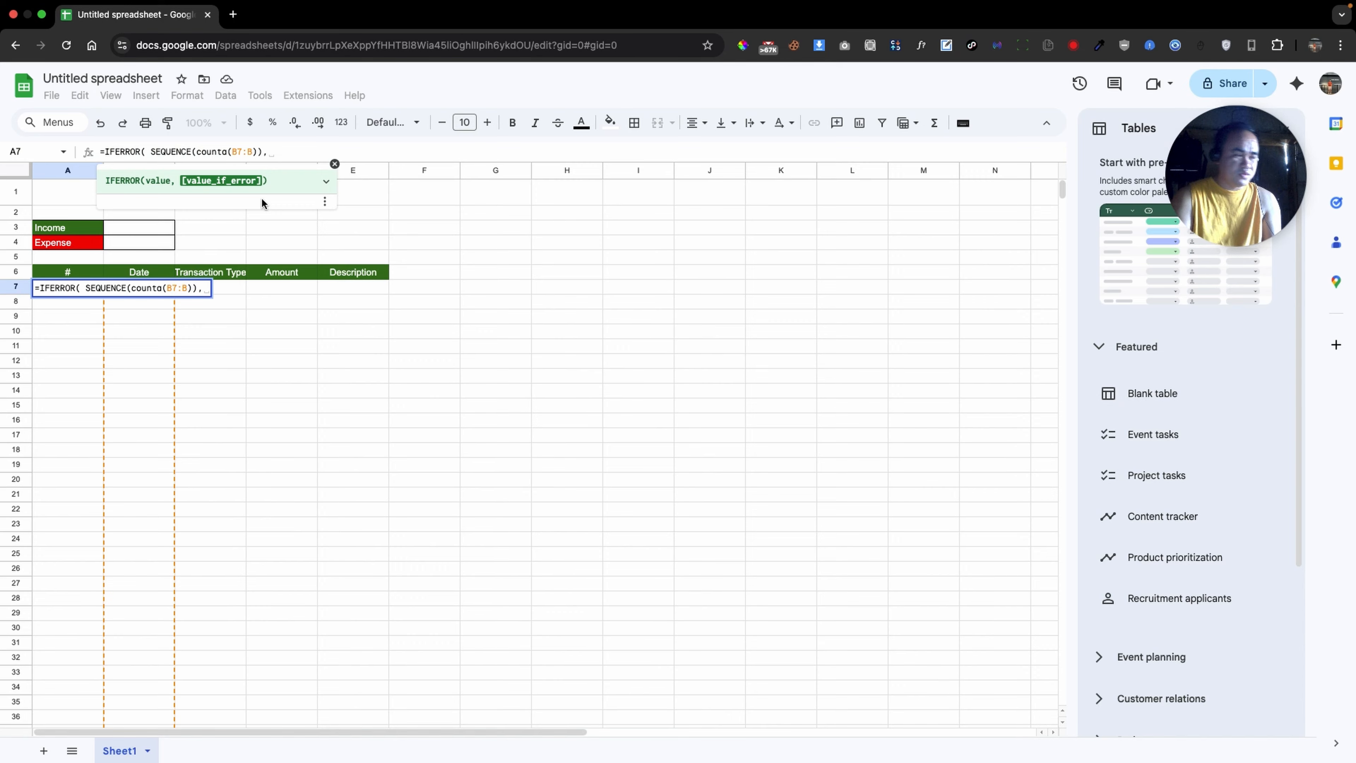
pyautogui.write('"D')
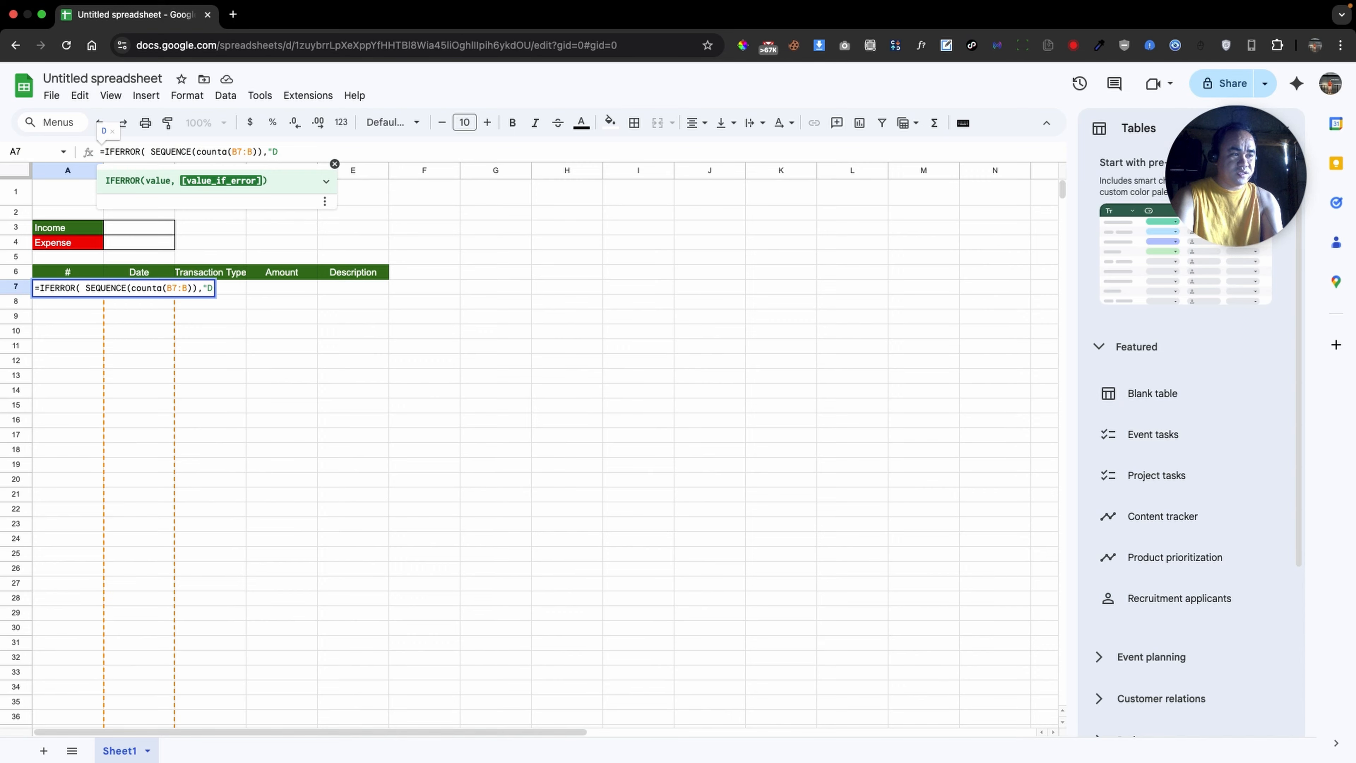
pyautogui.write('ate is empty")')
pyautogui.press('Return')
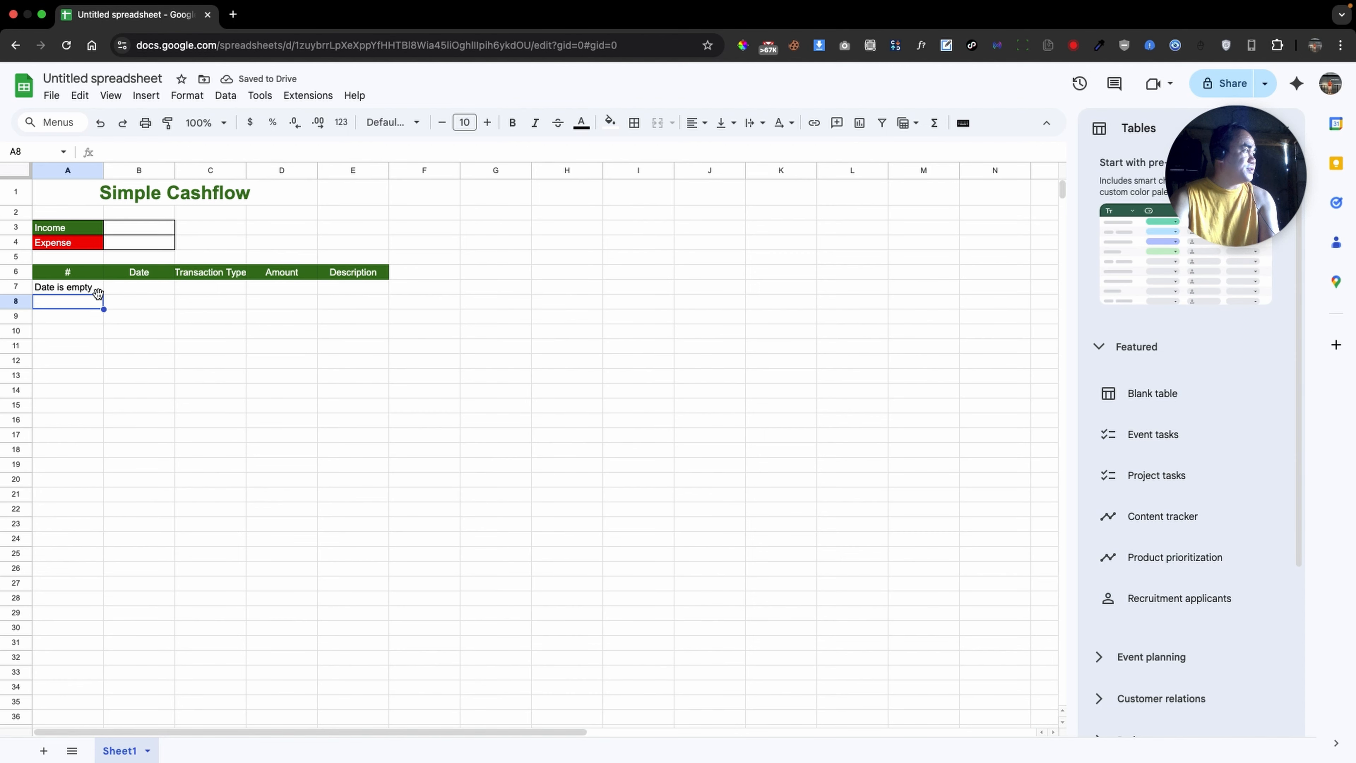
# Replace the "Date is empty" fallback in A7's IFERROR formula with an empty string
pyautogui.moveTo(136, 286); pyautogui.dragTo(160, 360)
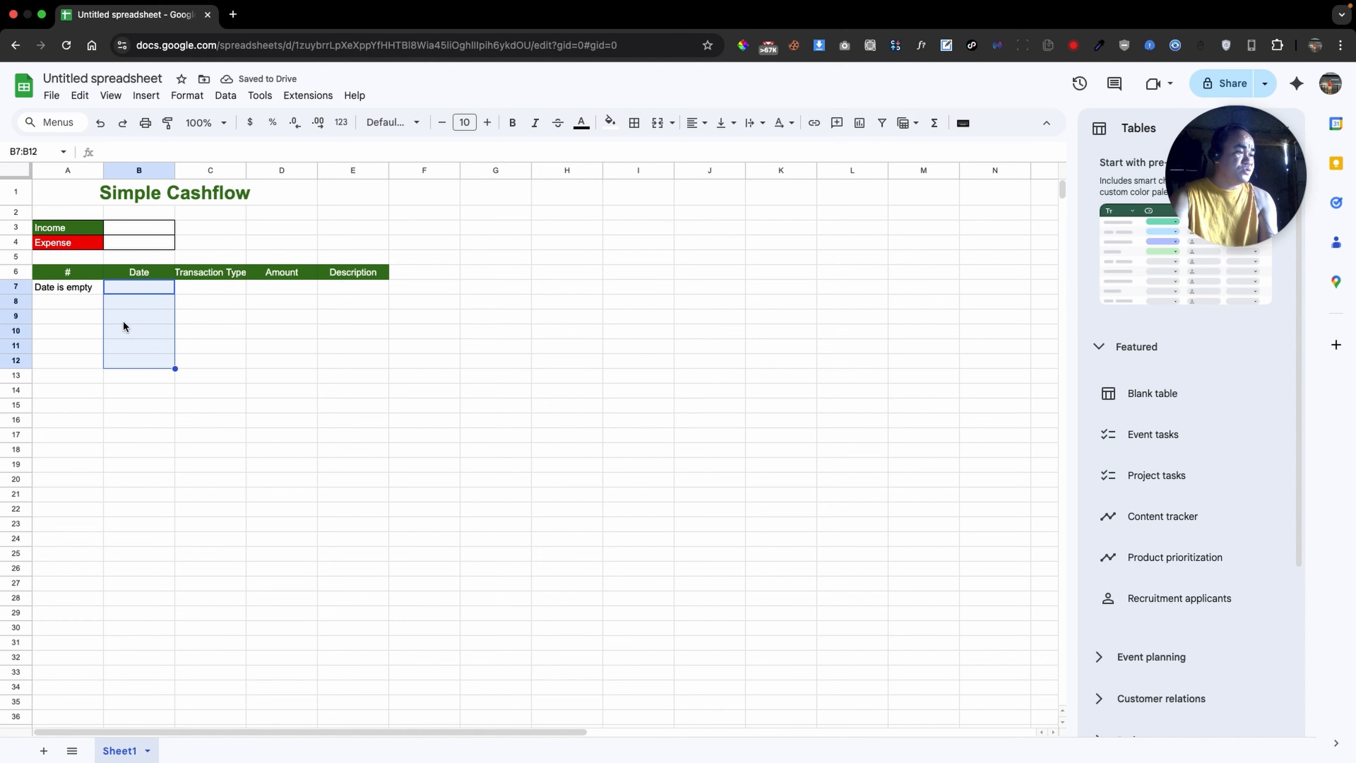
pyautogui.press('Left')
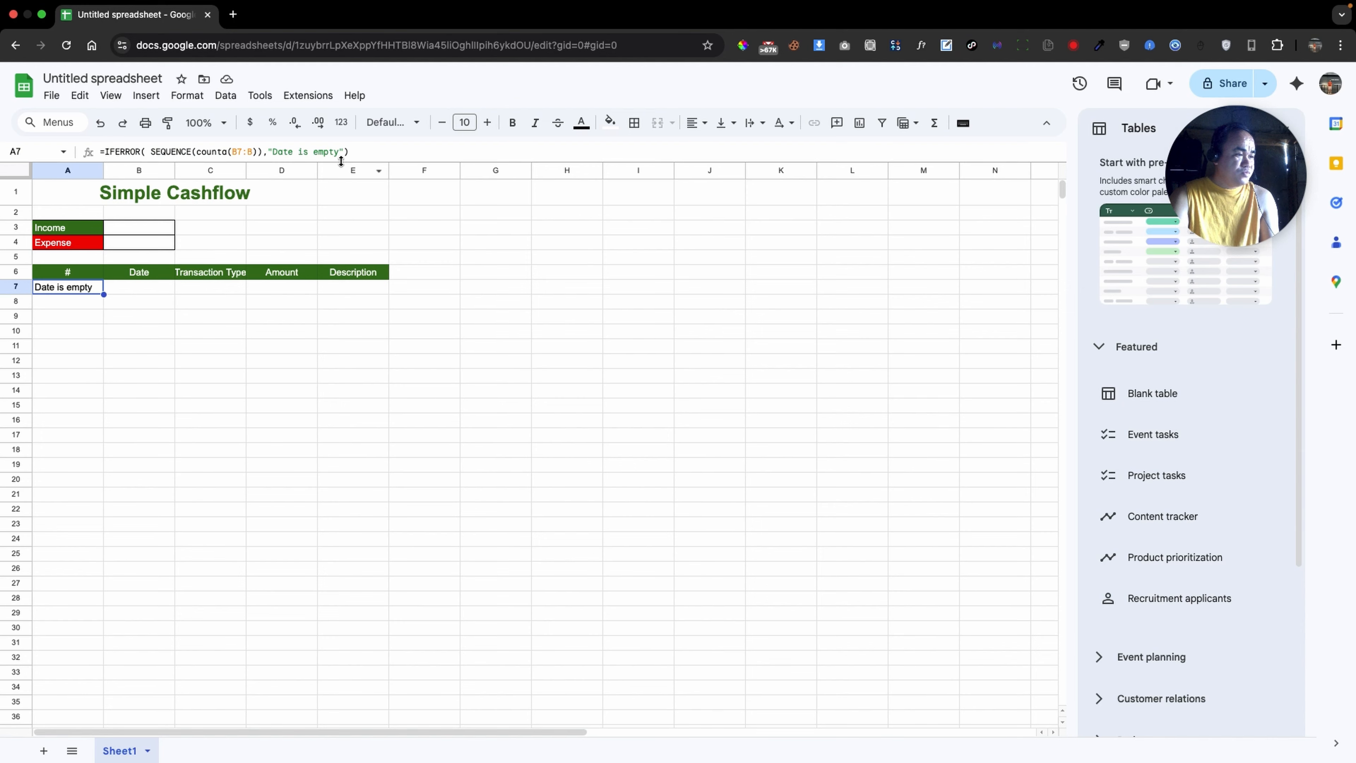
pyautogui.moveTo(269, 151); pyautogui.dragTo(283, 152)
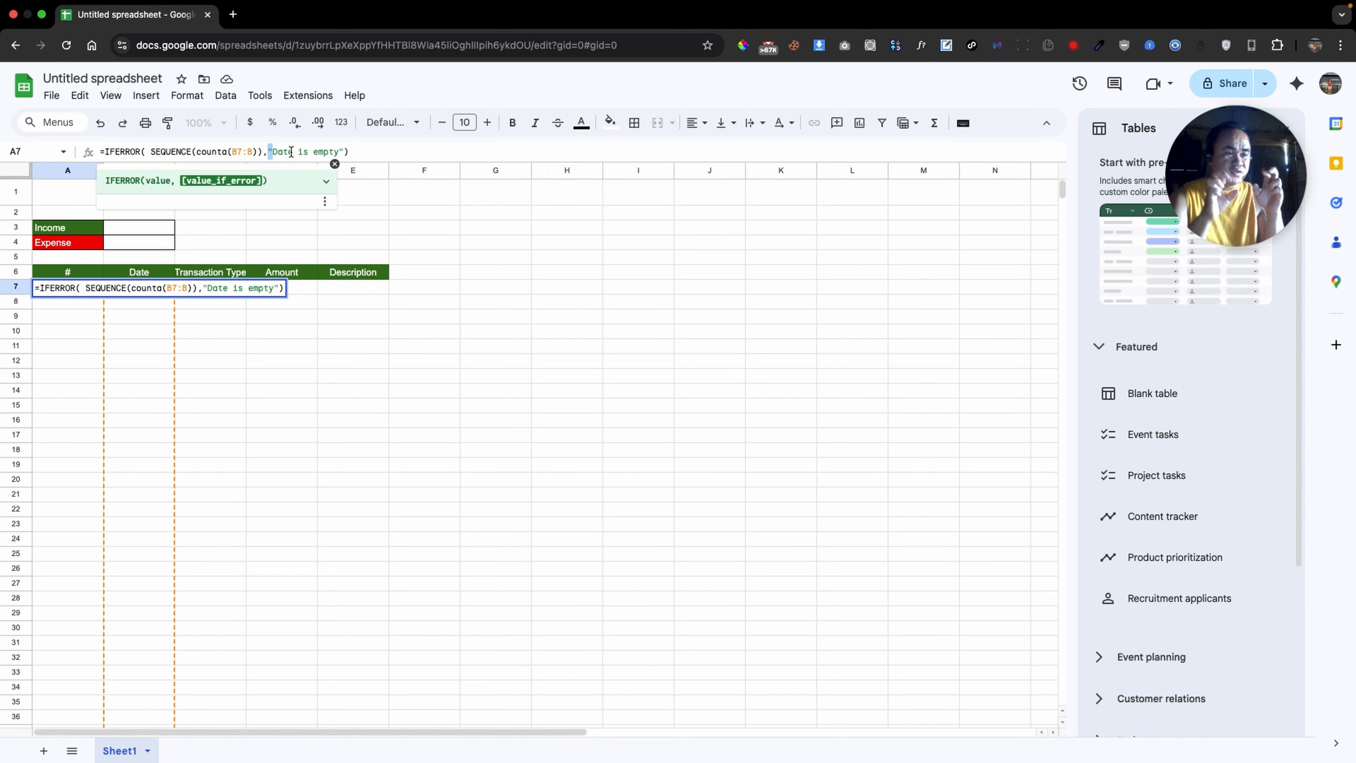
pyautogui.click(291, 152)
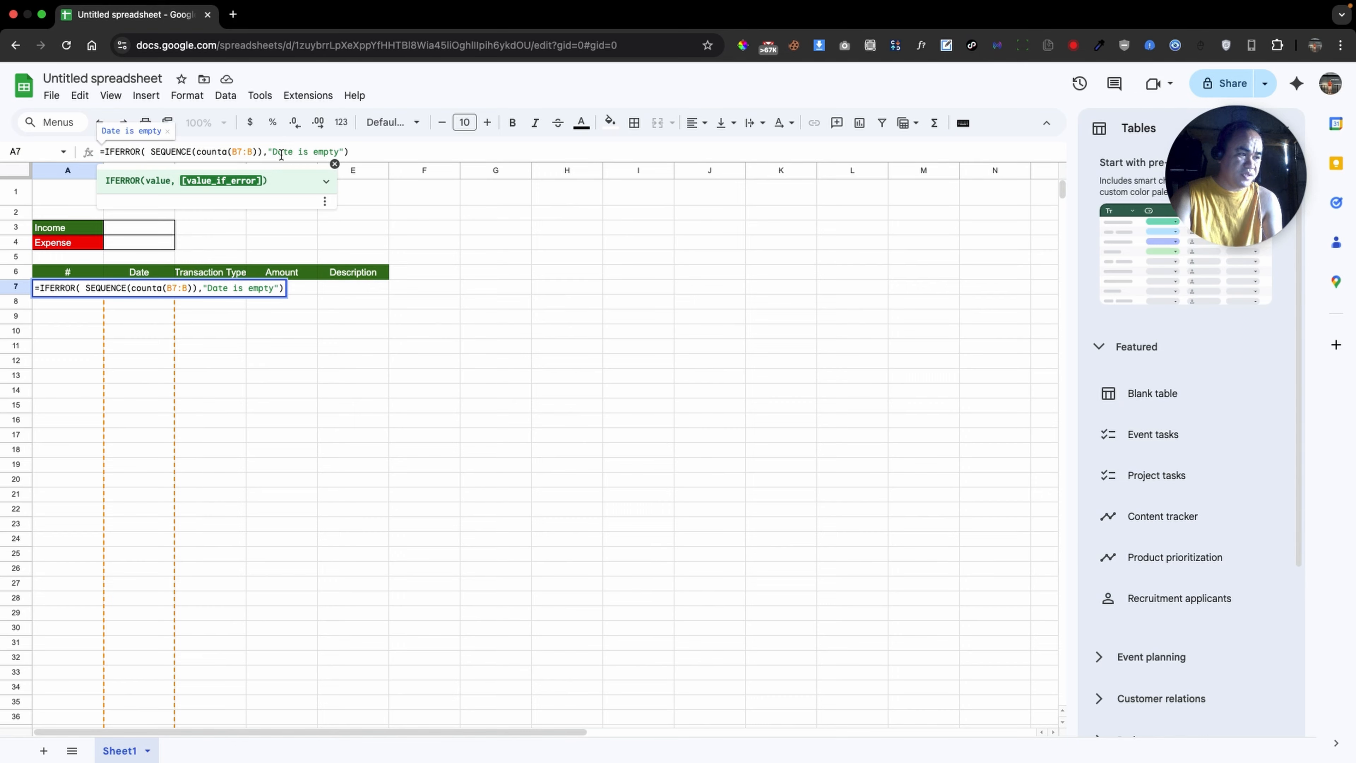
pyautogui.moveTo(272, 151); pyautogui.dragTo(338, 151)
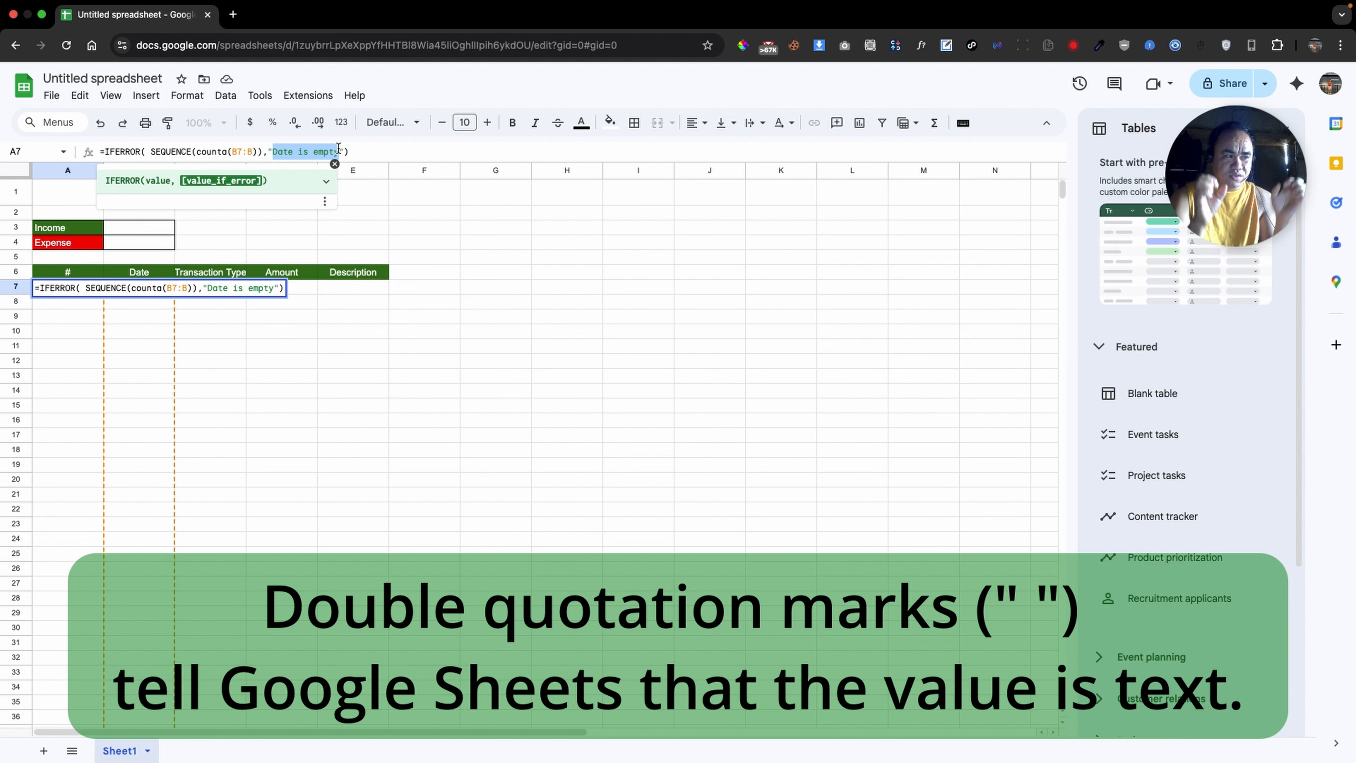
pyautogui.press('Return')
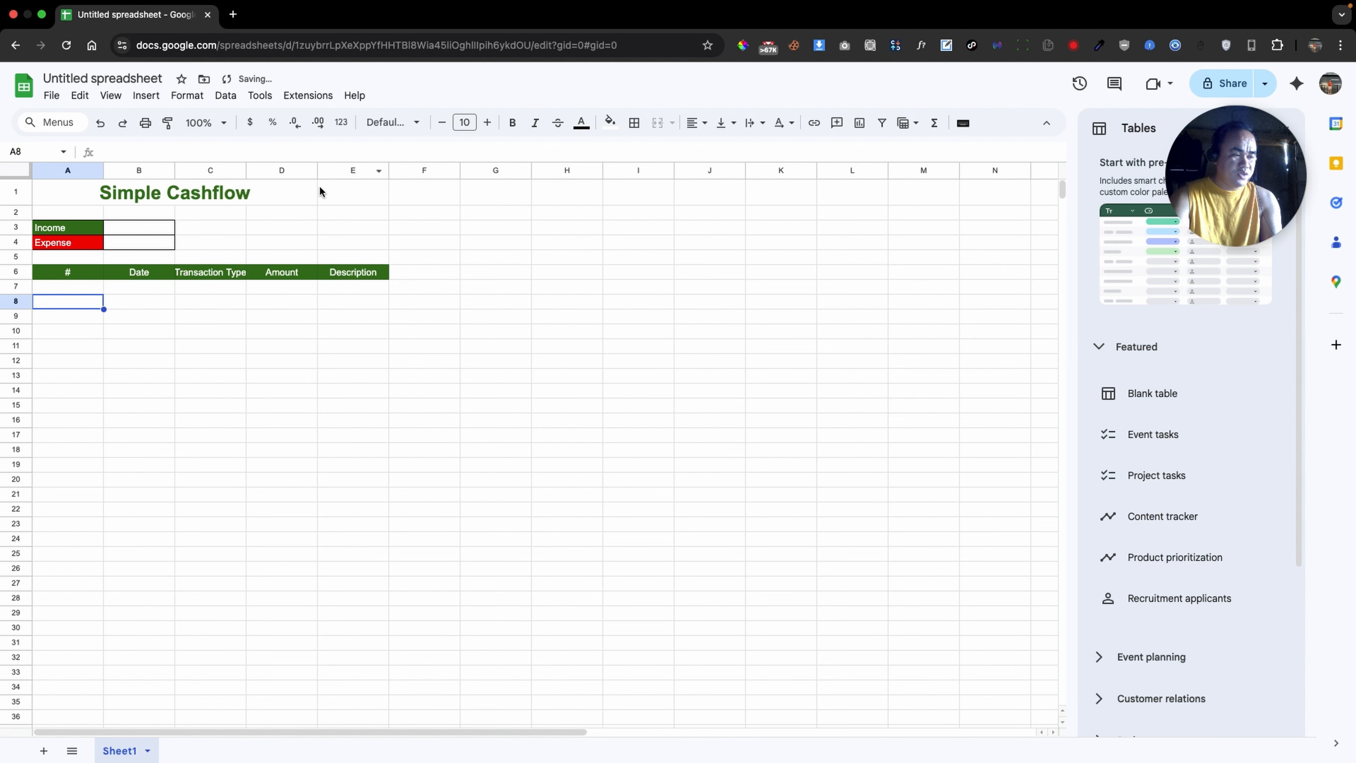
pyautogui.click(139, 289)
pyautogui.click(199, 289)
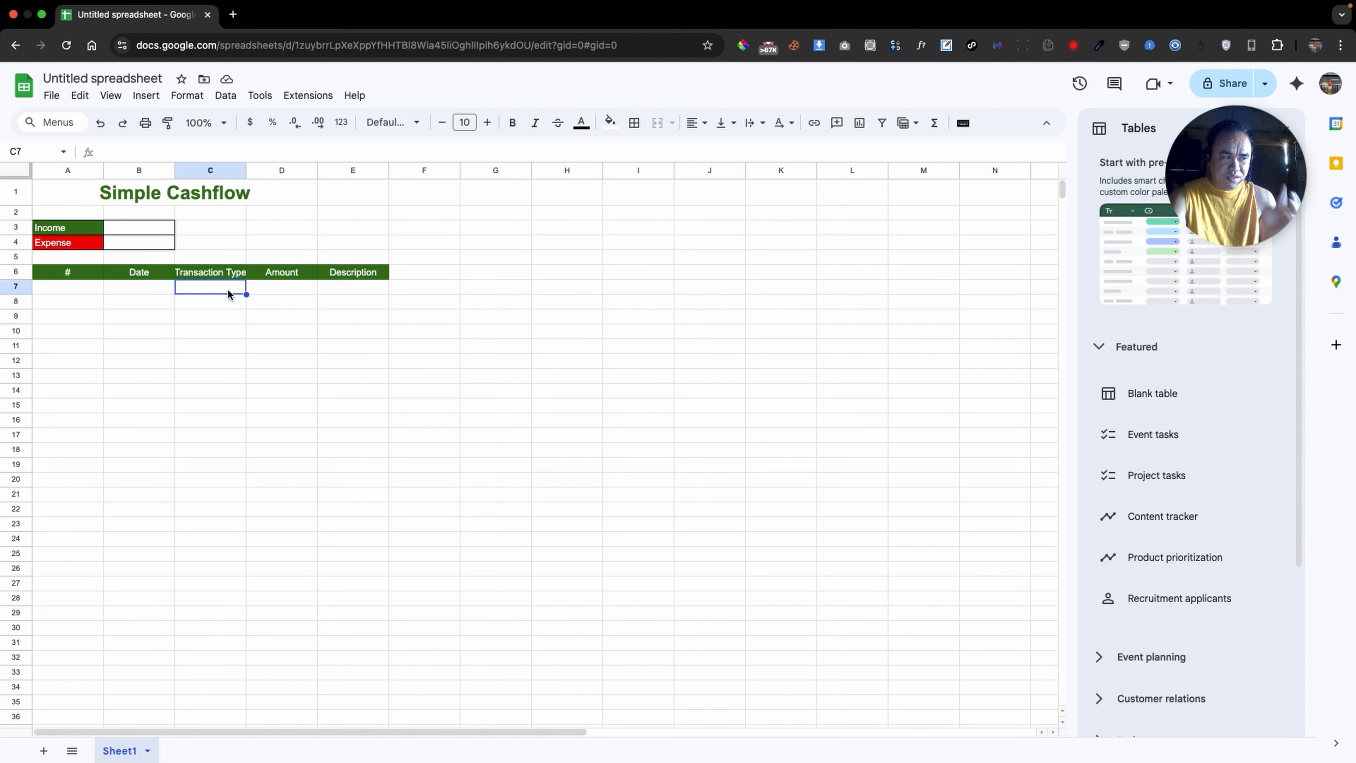
pyautogui.moveTo(228, 288); pyautogui.dragTo(226, 355)
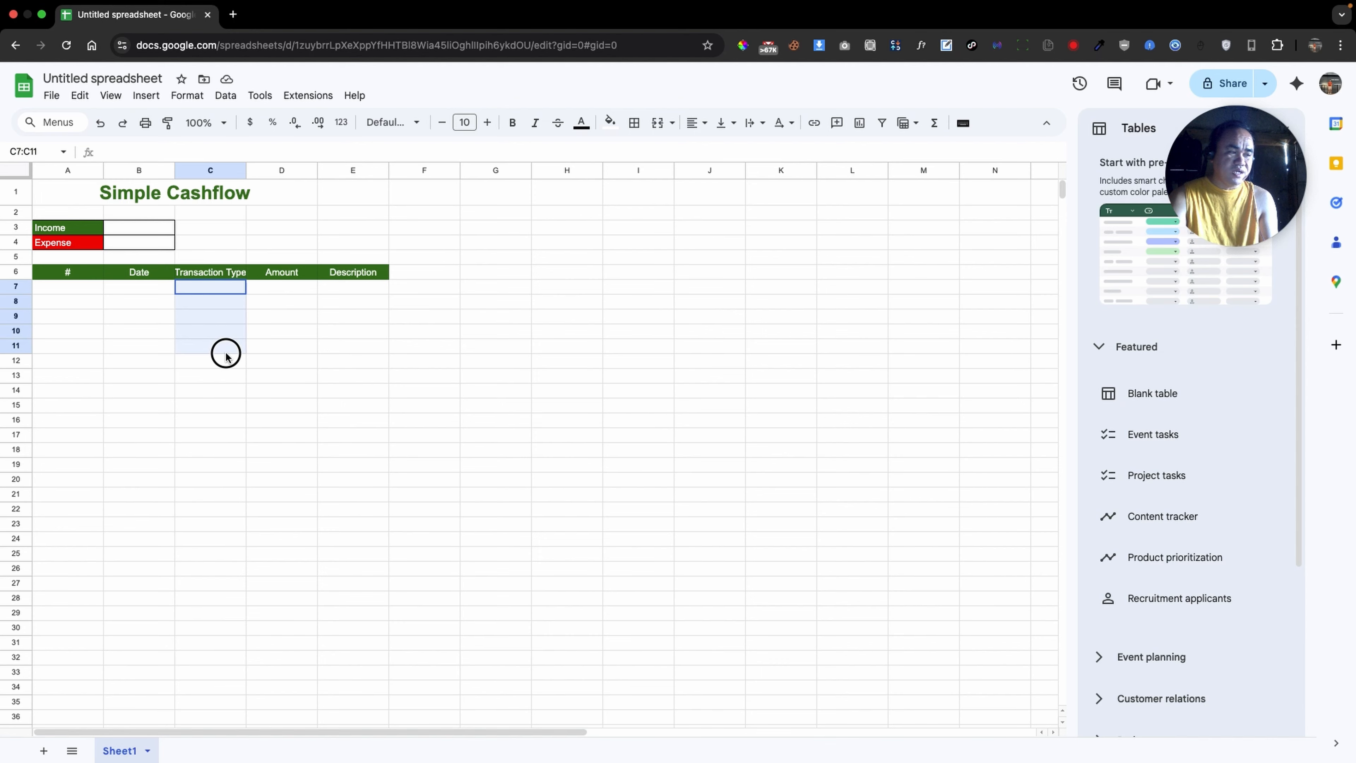
pyautogui.click(332, 331)
pyautogui.click(239, 290)
pyautogui.click(290, 327)
# Add a dropdown data validation rule to C7 and make its first option a dark green Income
pyautogui.click(241, 293)
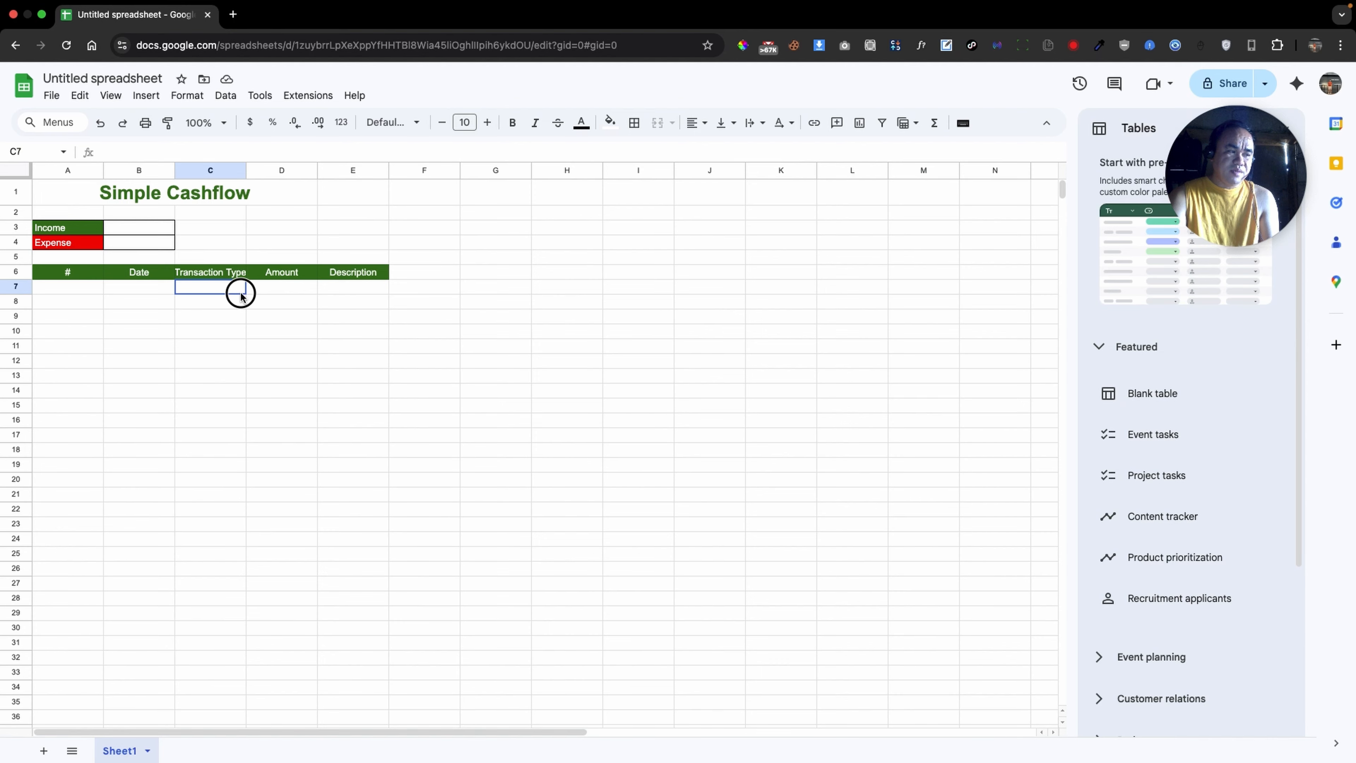
pyautogui.click(229, 97)
pyautogui.click(267, 405)
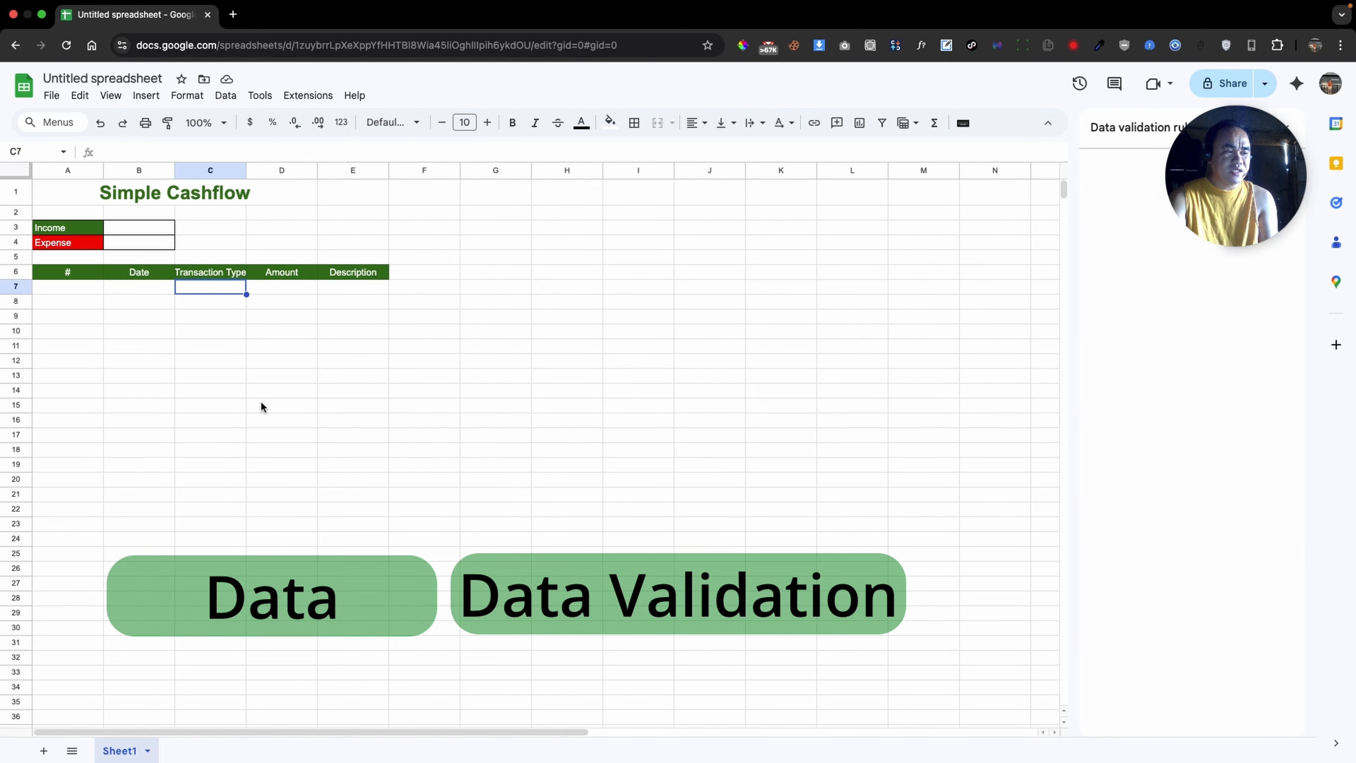
pyautogui.click(1255, 174)
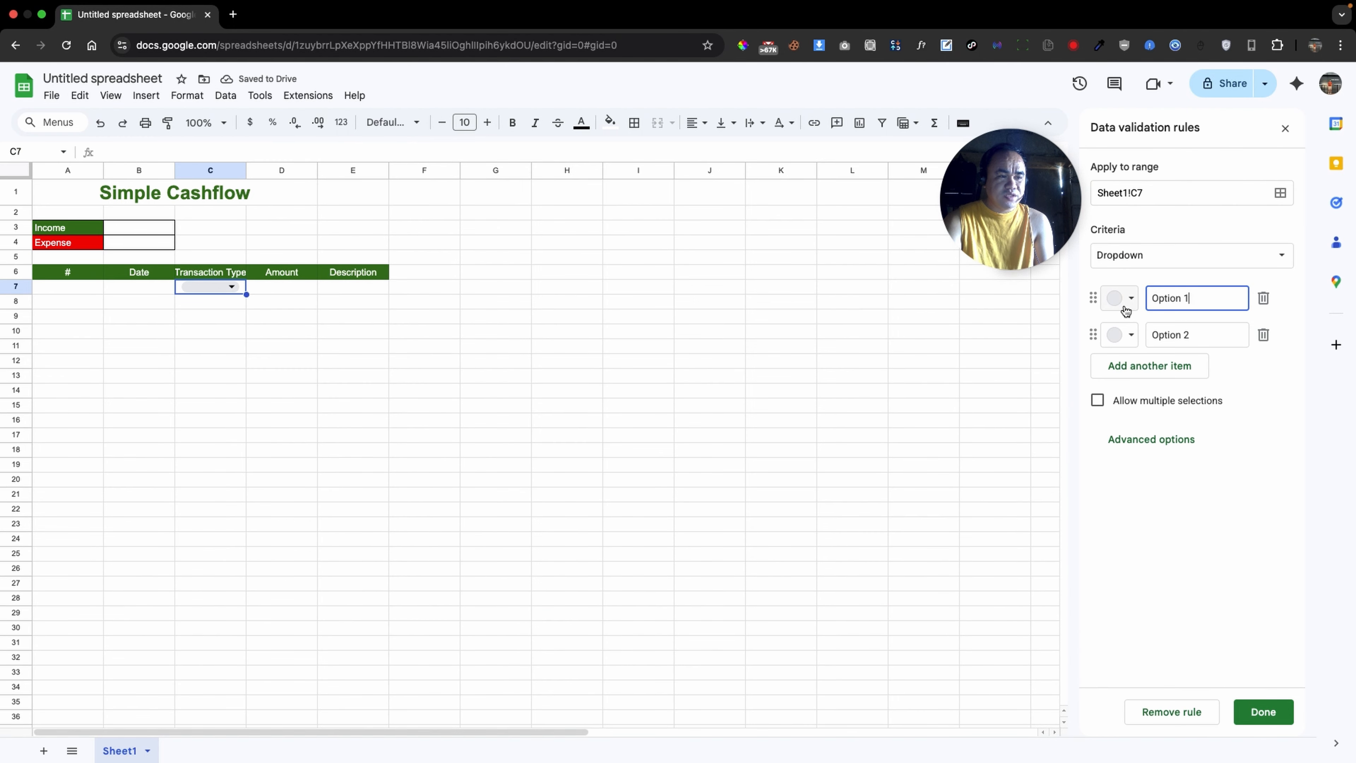
pyautogui.click(1125, 311)
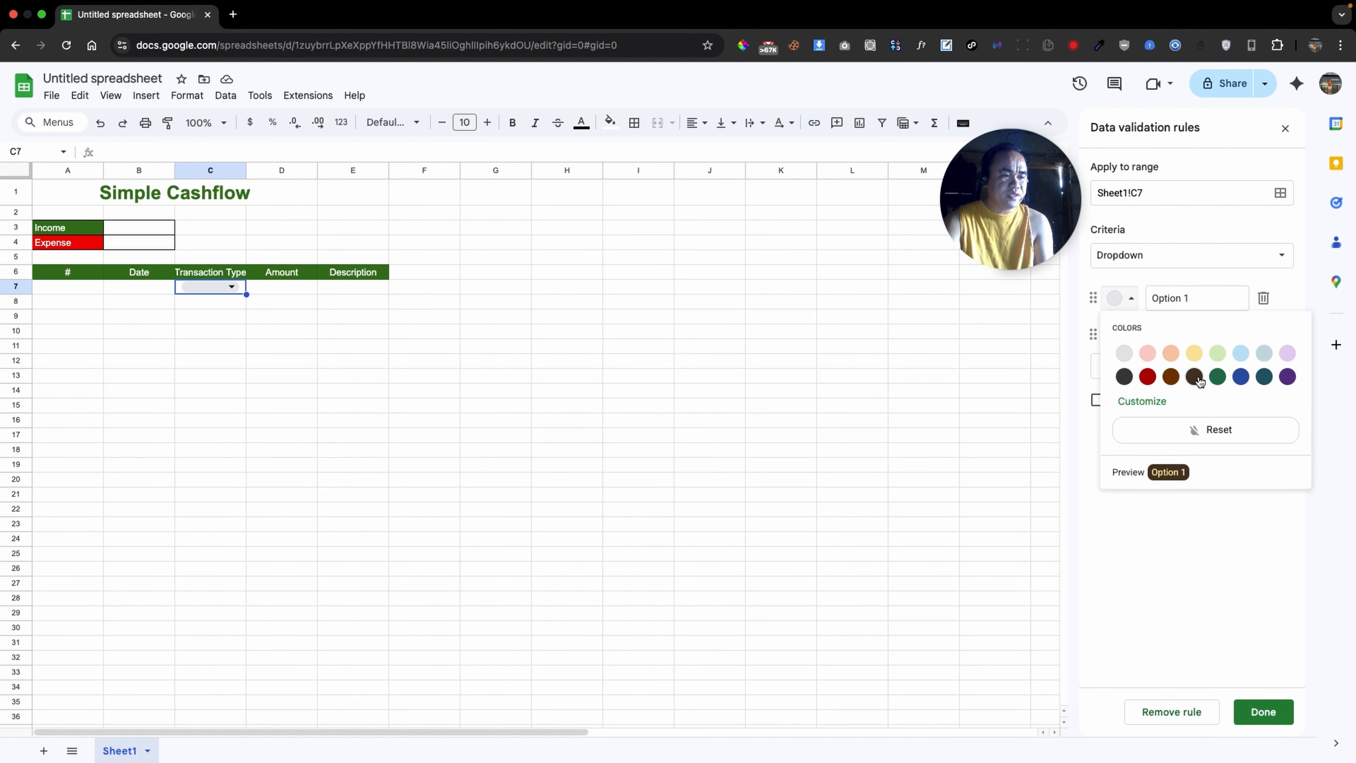
pyautogui.click(1217, 377)
pyautogui.click(1195, 298)
pyautogui.write('Income')
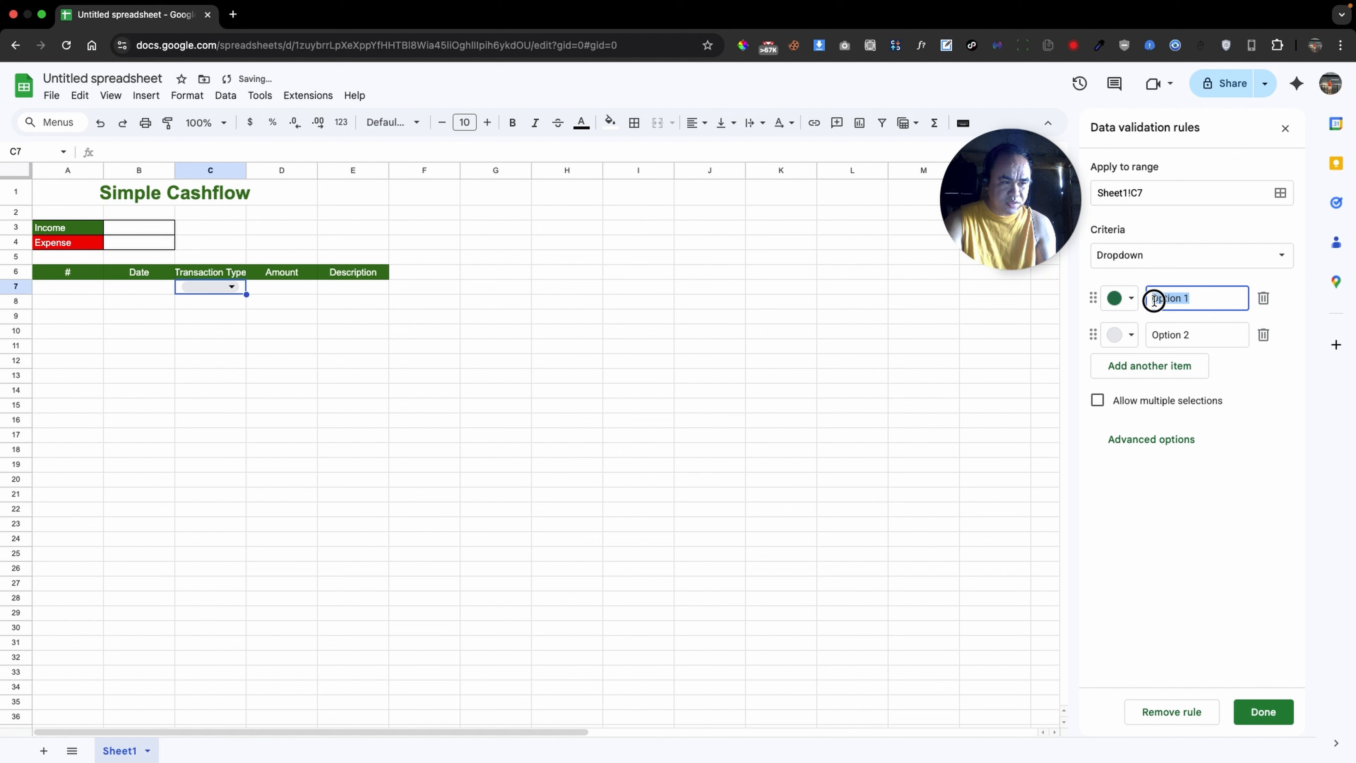
# Make the second dropdown option for C7 a dark red Expense and save the rule
pyautogui.click(1121, 334)
pyautogui.click(1147, 412)
pyautogui.click(1195, 334)
pyautogui.write('Expense')
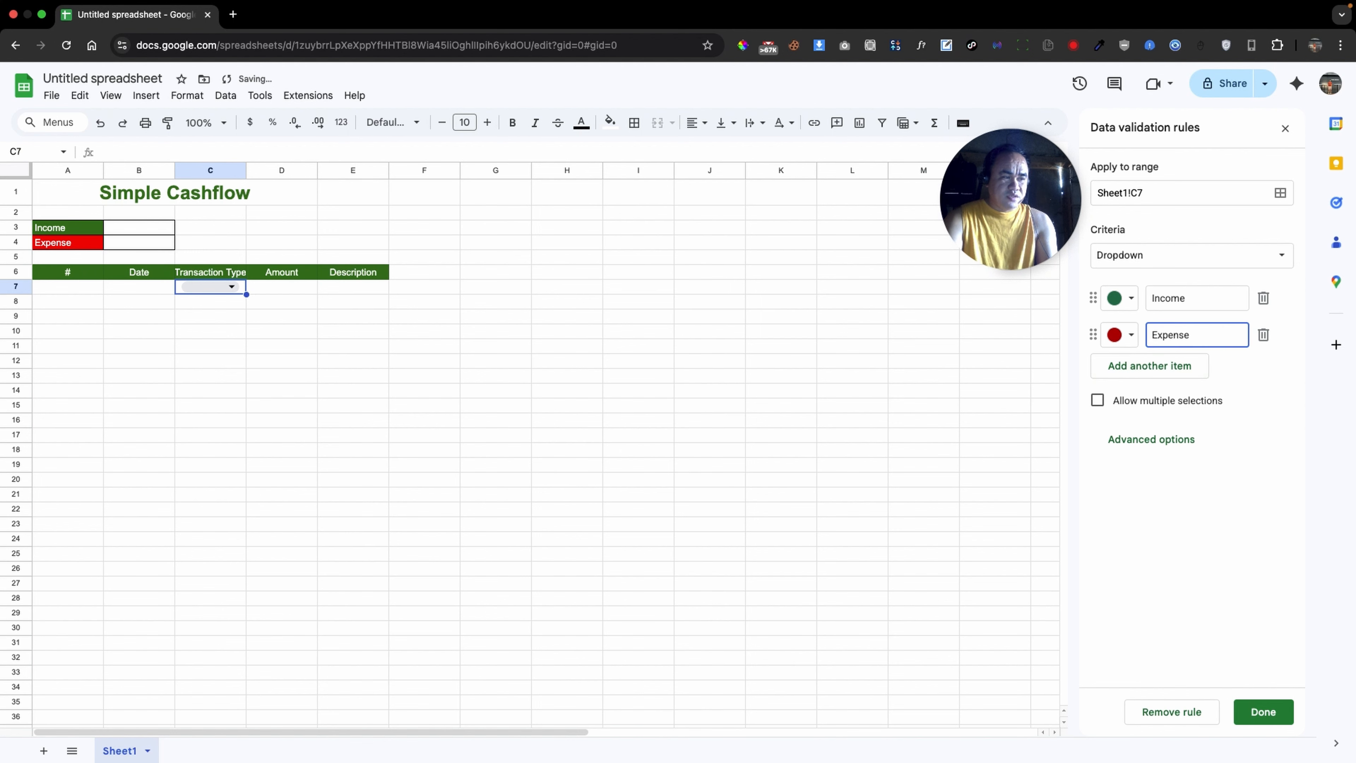
pyautogui.click(1263, 711)
pyautogui.click(710, 494)
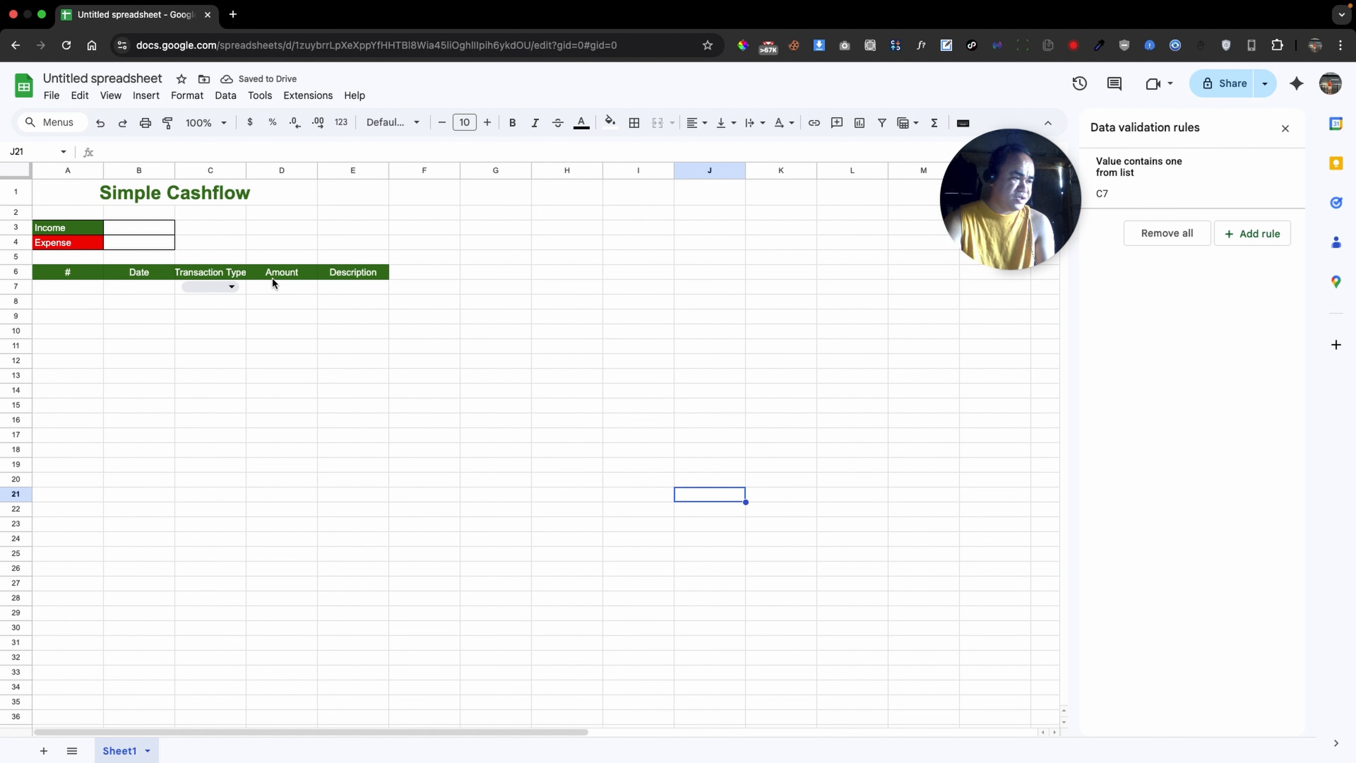
# Reopen the C7 dropdown validation rule and remove it
pyautogui.click(449, 289)
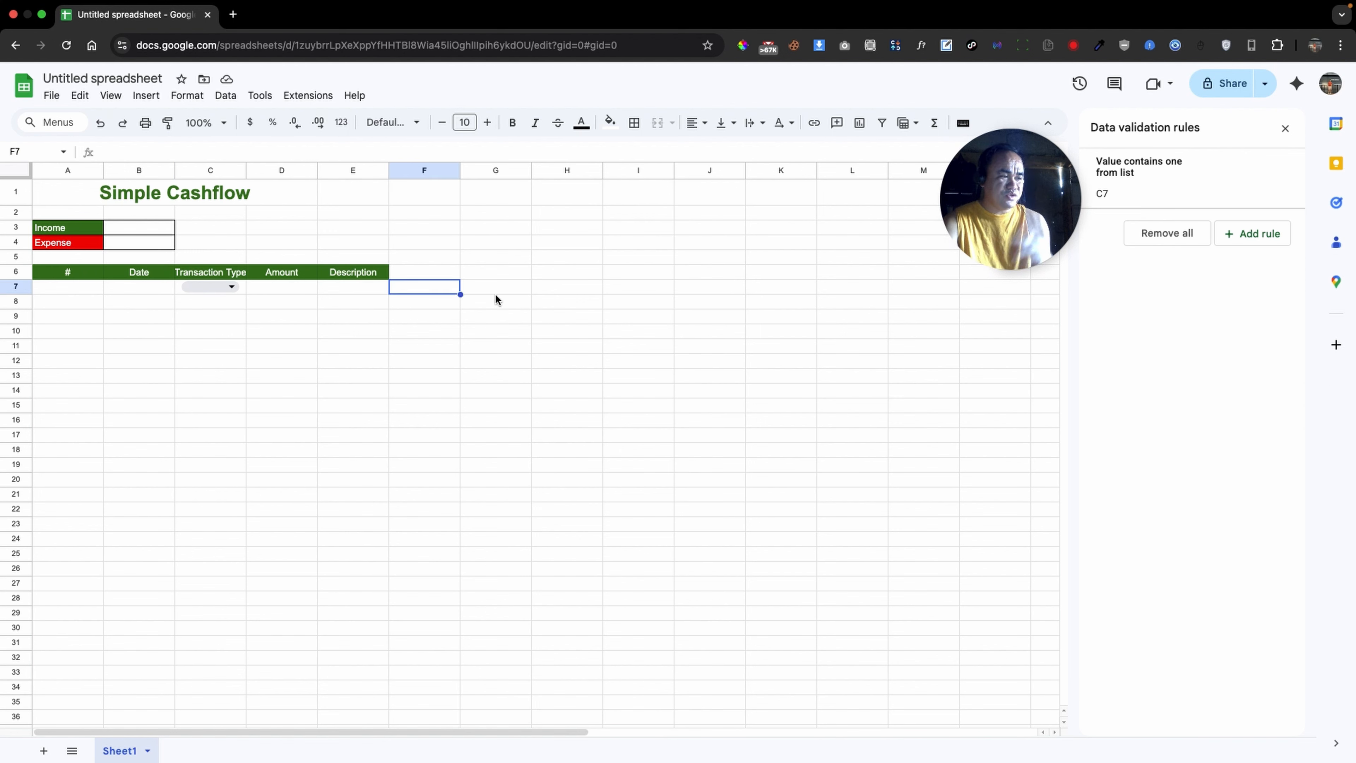
pyautogui.click(1185, 187)
pyautogui.moveTo(1205, 336); pyautogui.dragTo(1141, 338)
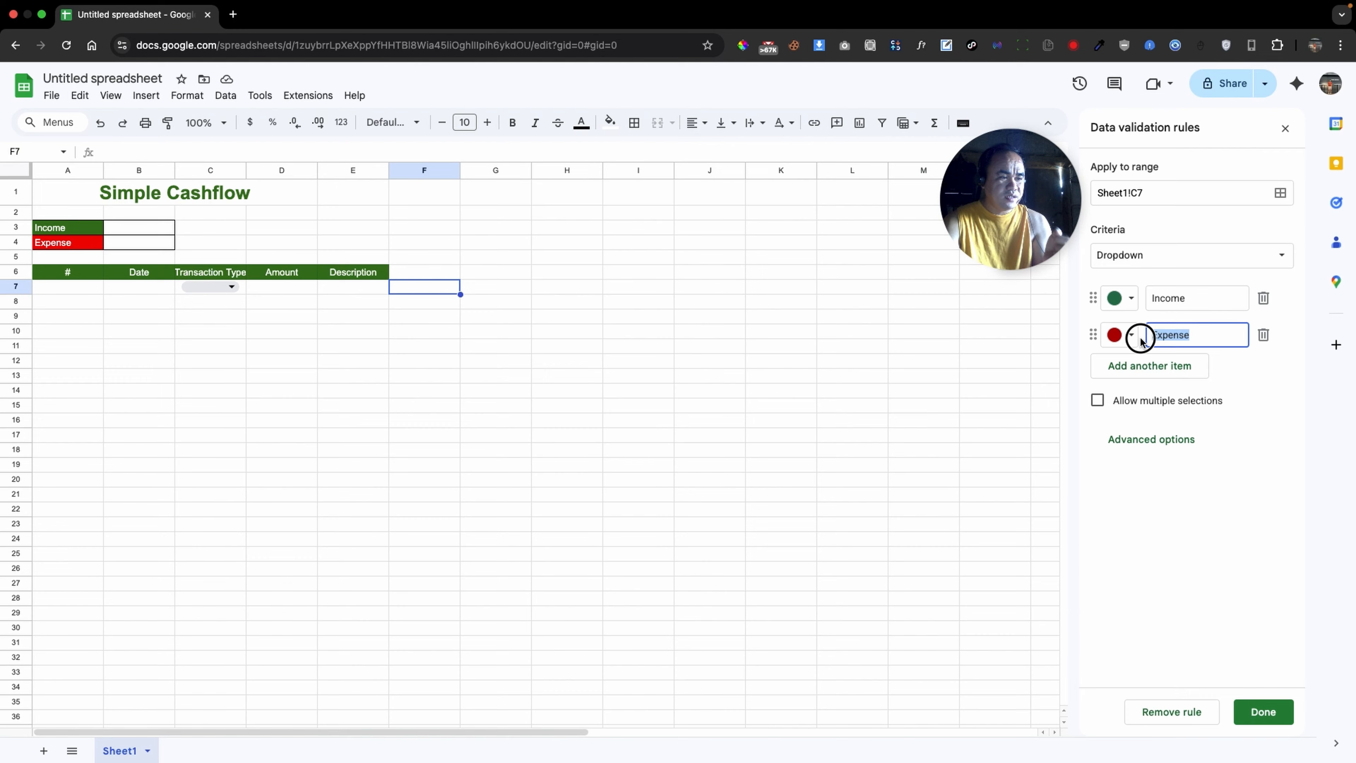
pyautogui.click(1200, 713)
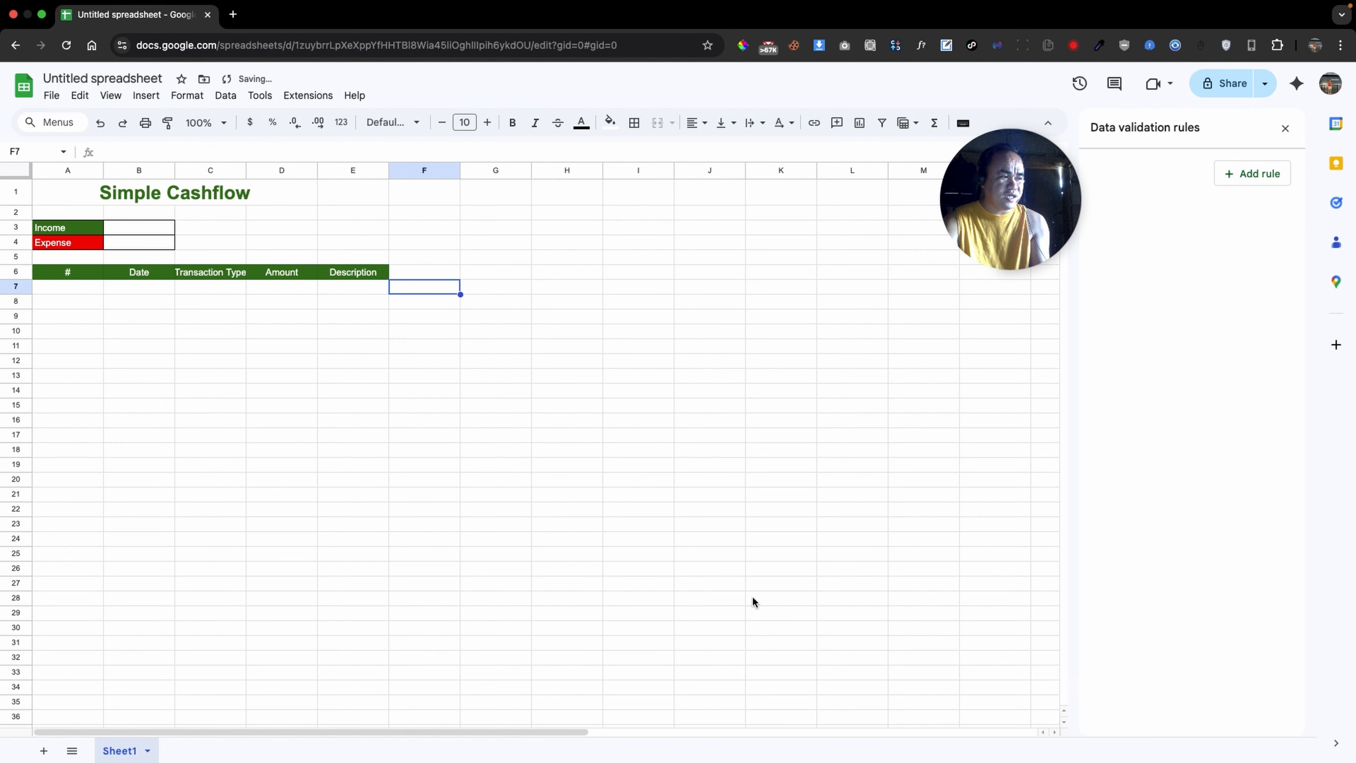
# Add a Dropdown (from a range) data validation rule to C7 that takes its options from Sheet1!A3:A4
pyautogui.click(199, 292)
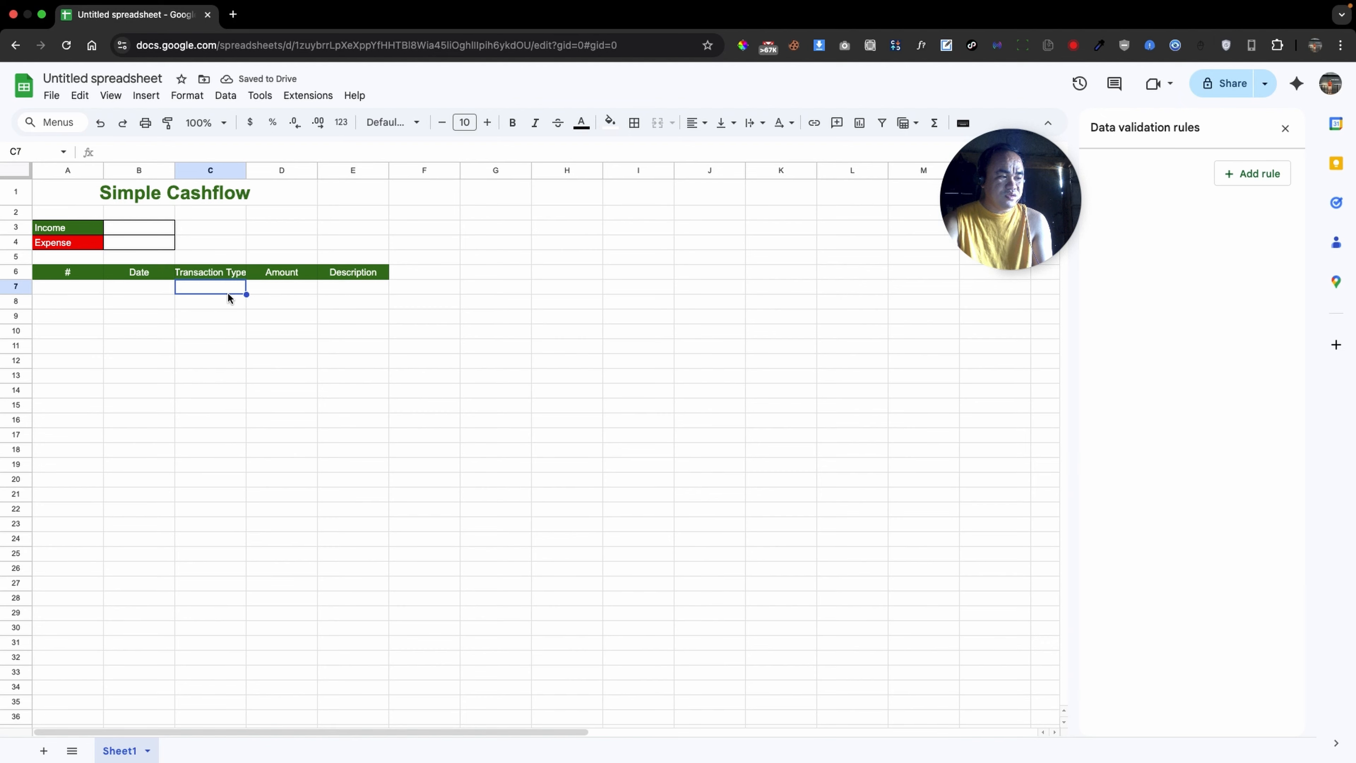
pyautogui.click(1244, 178)
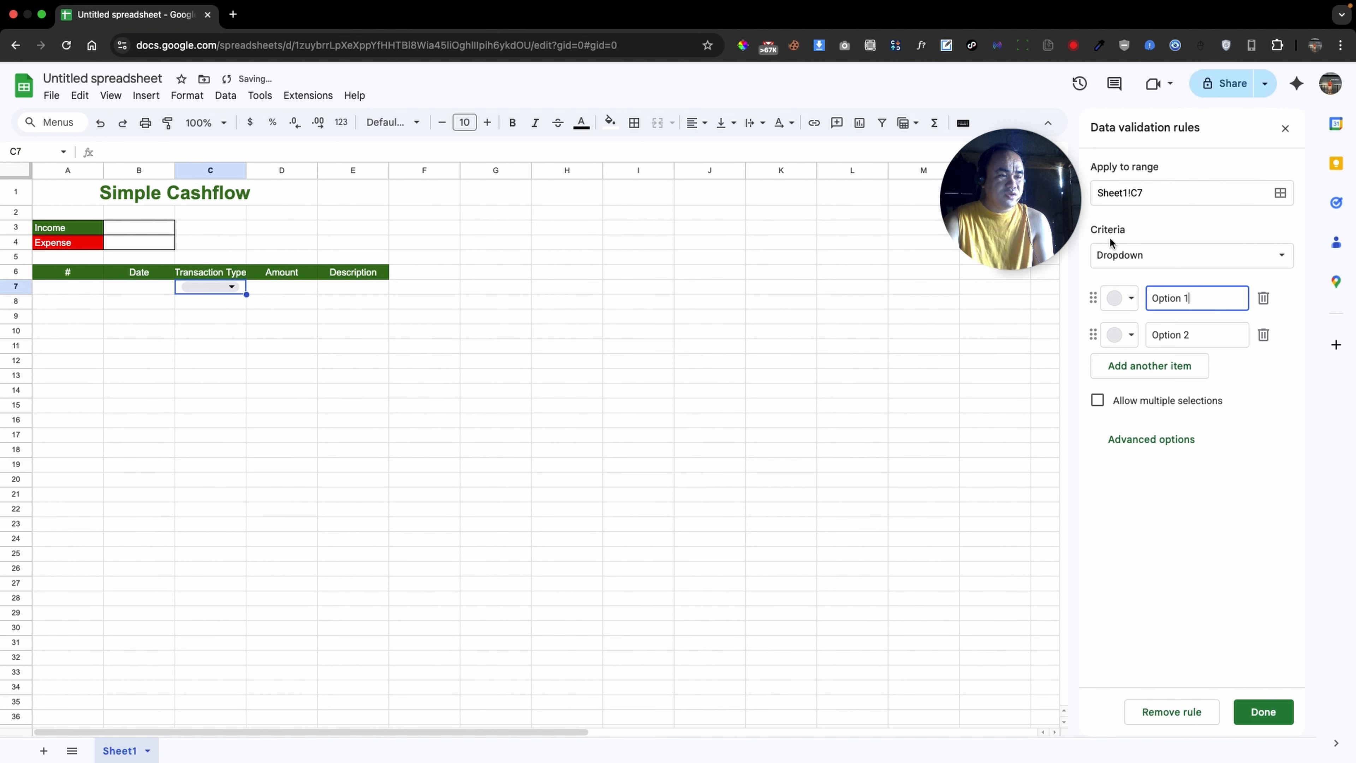
pyautogui.click(1270, 260)
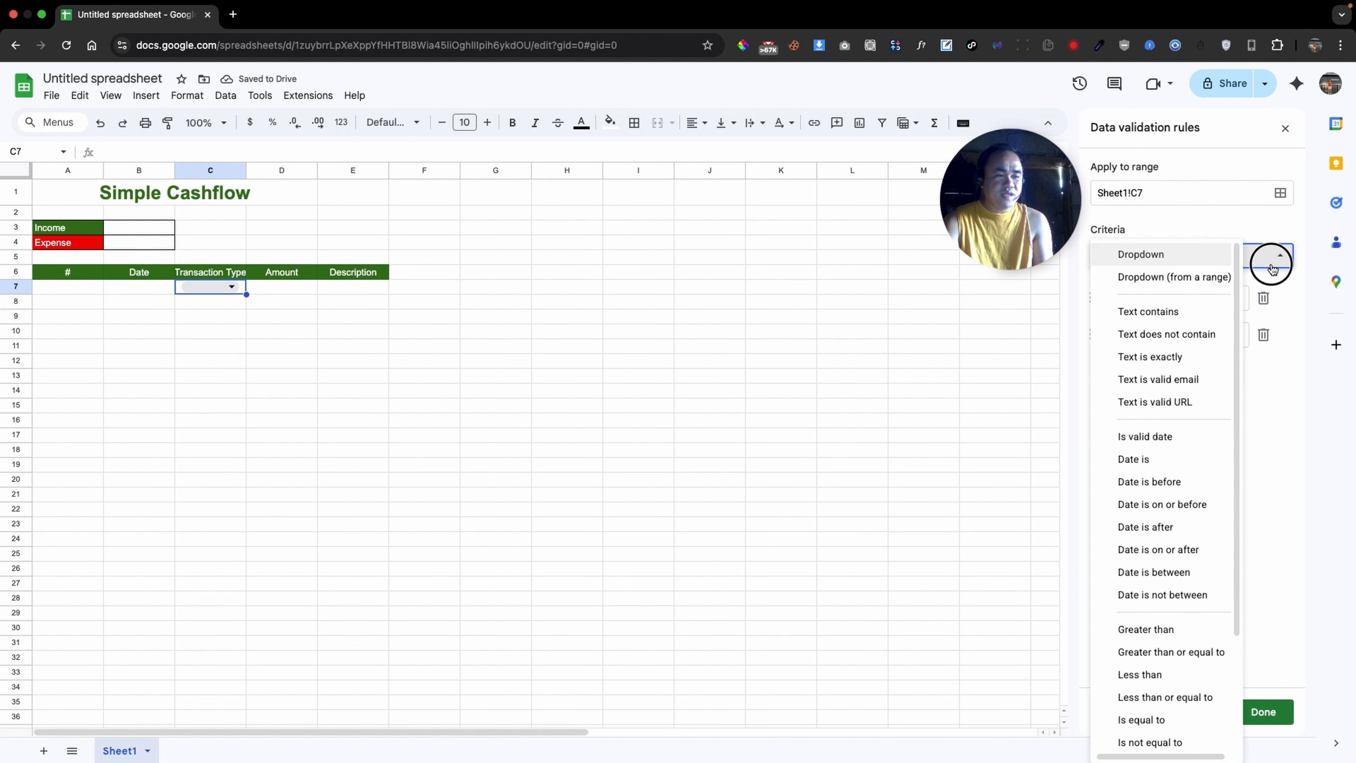
pyautogui.click(1195, 289)
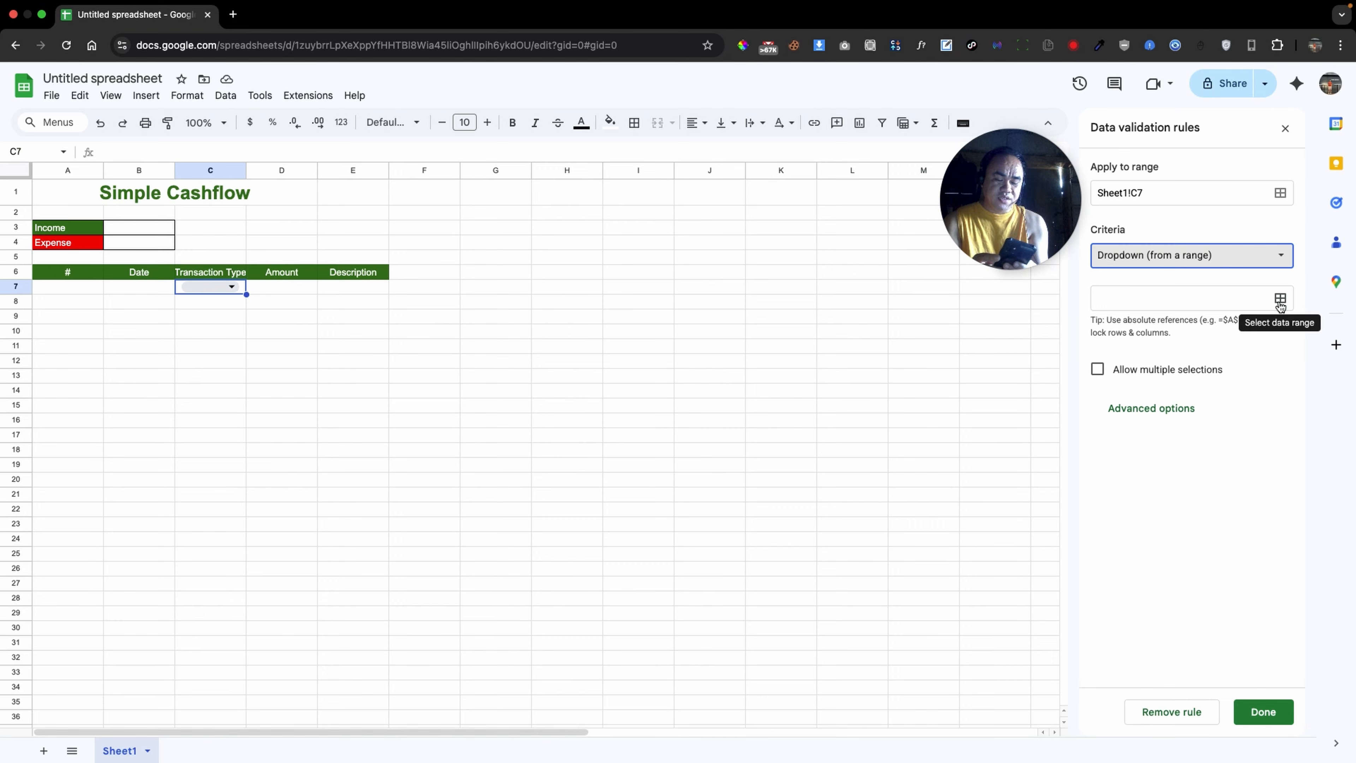
pyautogui.click(1280, 302)
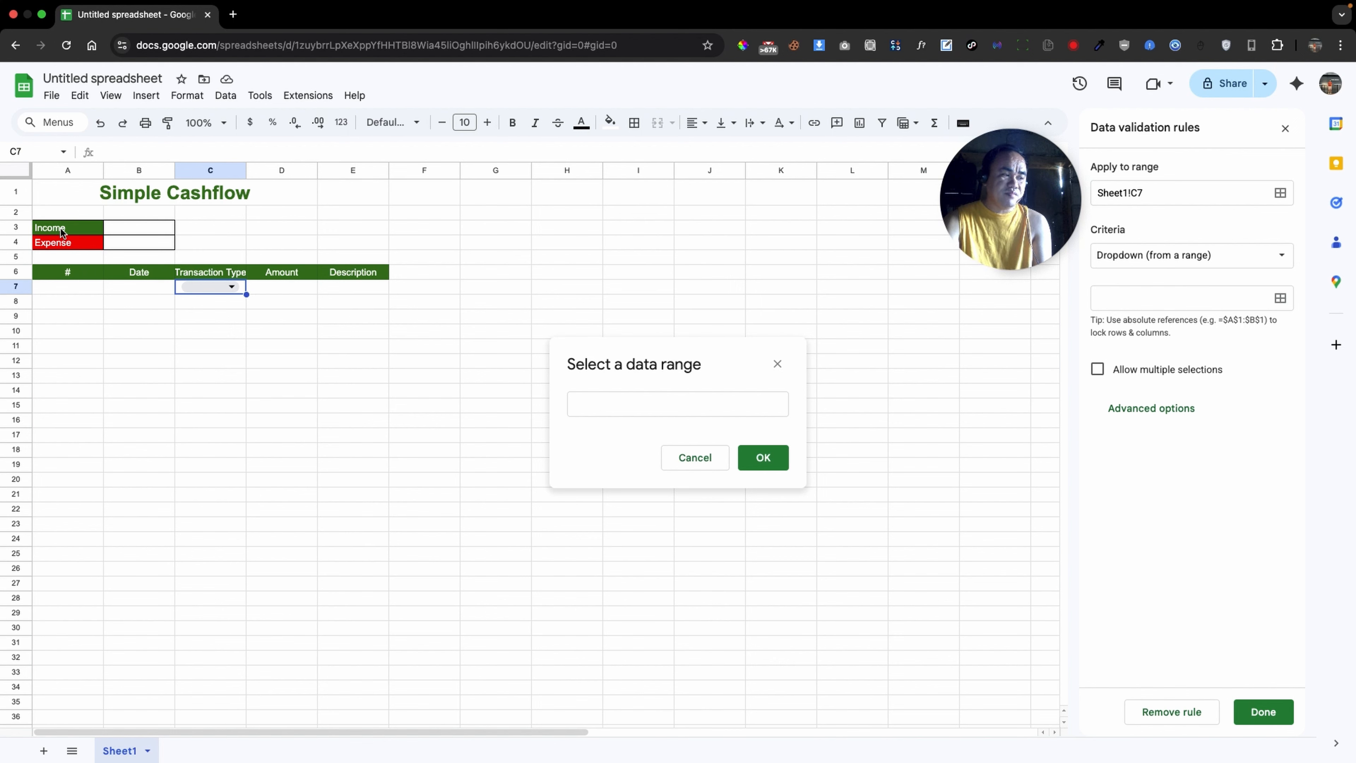
pyautogui.moveTo(64, 229); pyautogui.dragTo(64, 243)
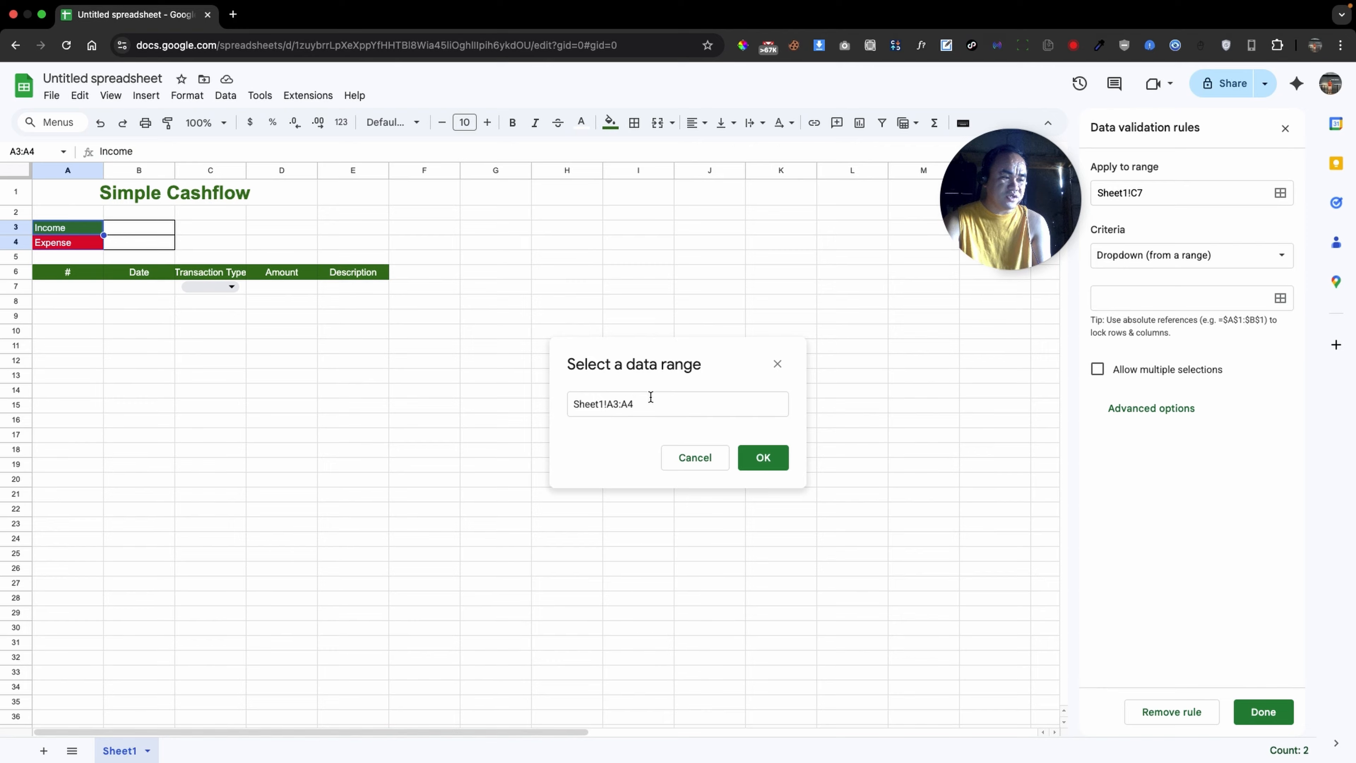
pyautogui.click(763, 457)
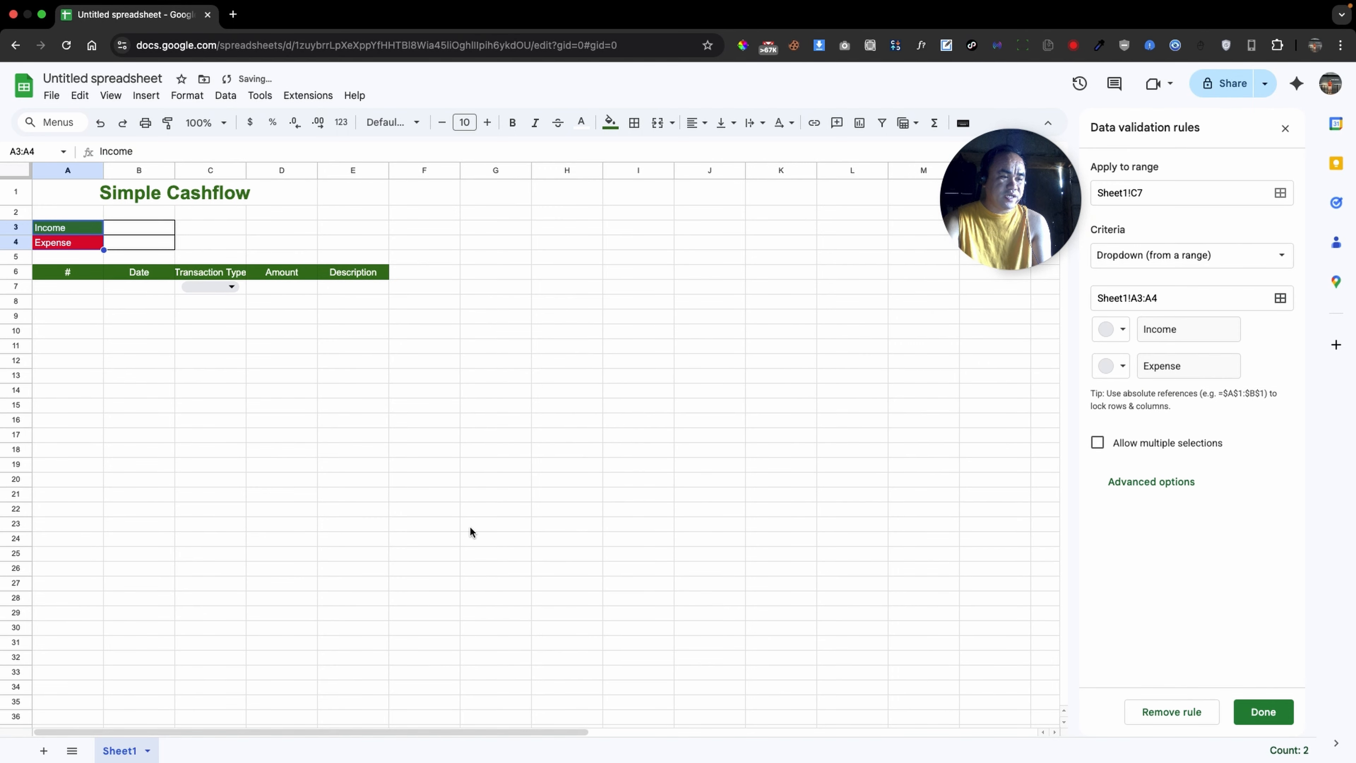
# Color the Income option dark green and the Expense option dark red, and save the C7 rule
pyautogui.click(1120, 329)
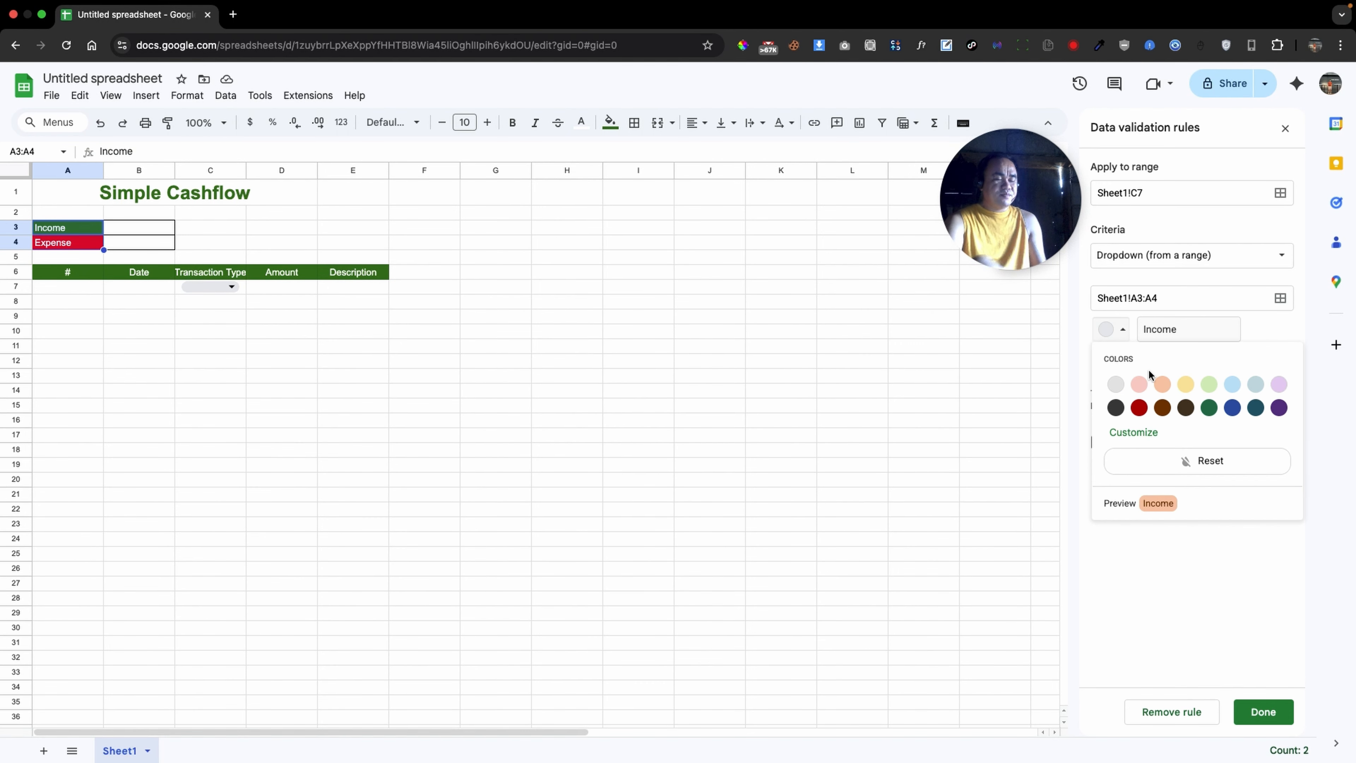
pyautogui.click(1208, 407)
pyautogui.click(1115, 365)
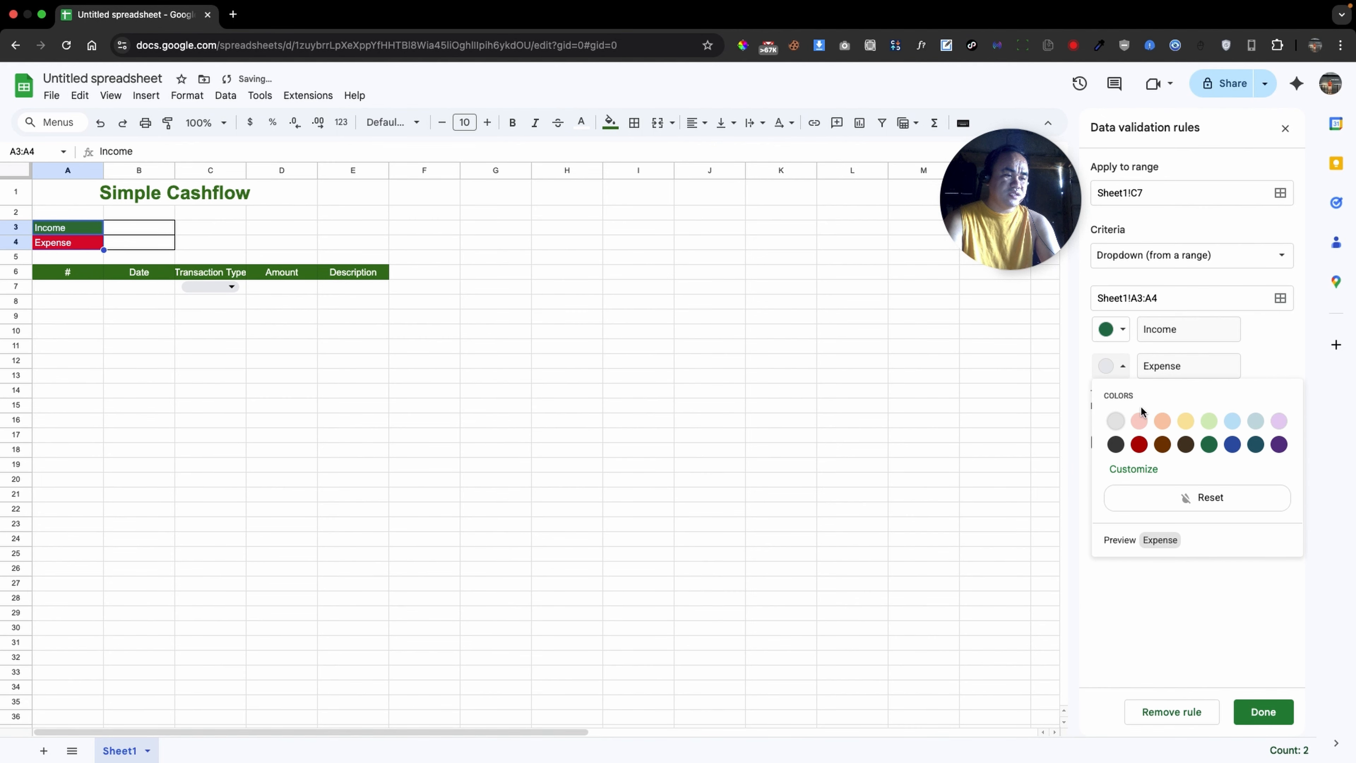
pyautogui.click(1139, 445)
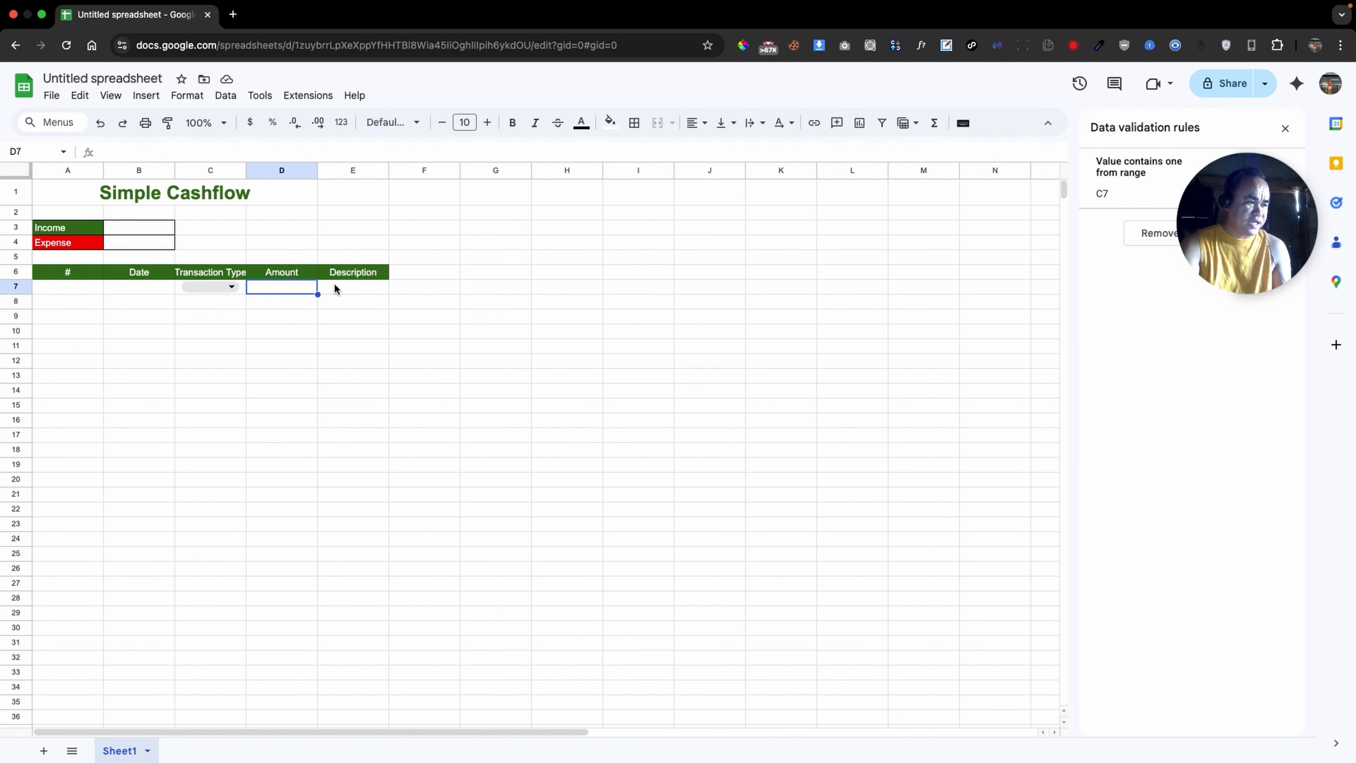
# Add a data validation rule to B7 with the criterion "Is valid date" and save it
pyautogui.click(326, 289)
pyautogui.click(306, 300)
pyautogui.click(121, 286)
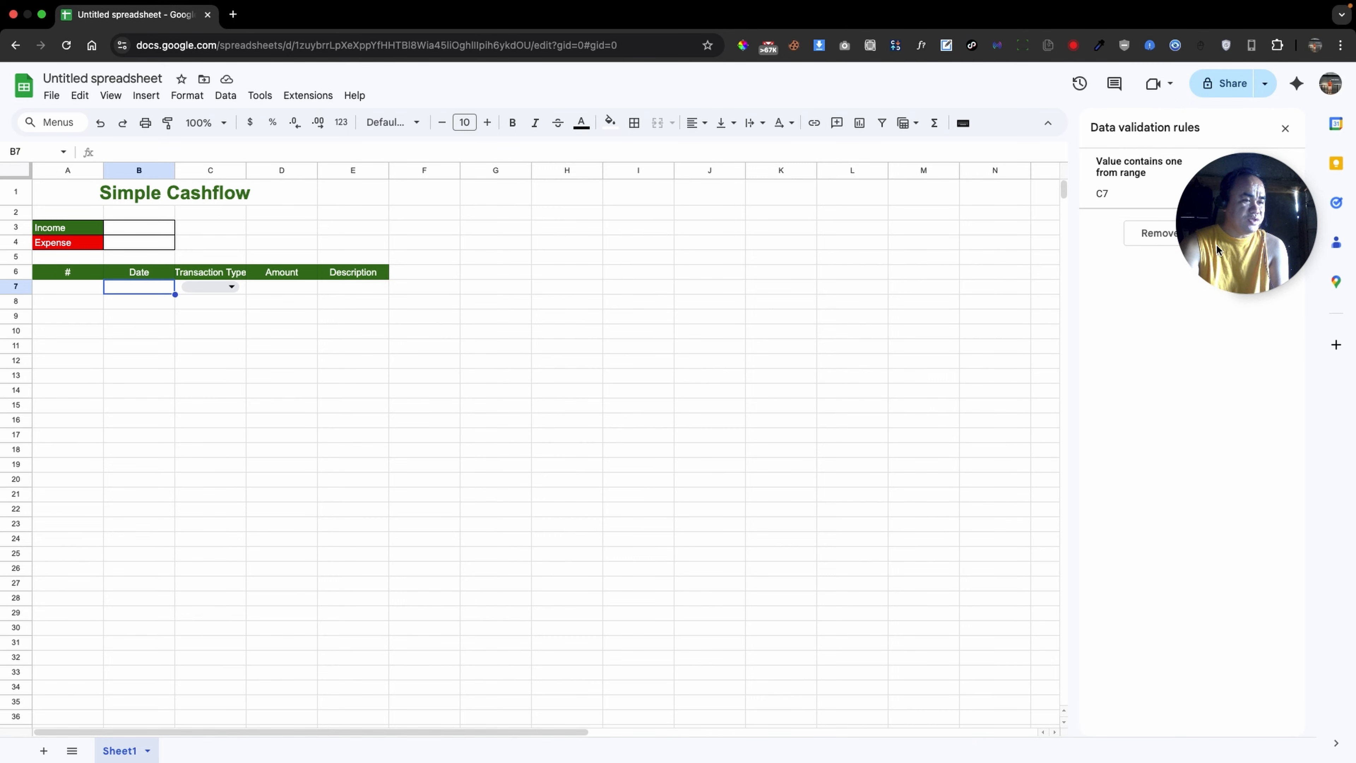
pyautogui.moveTo(1263, 226); pyautogui.dragTo(991, 256)
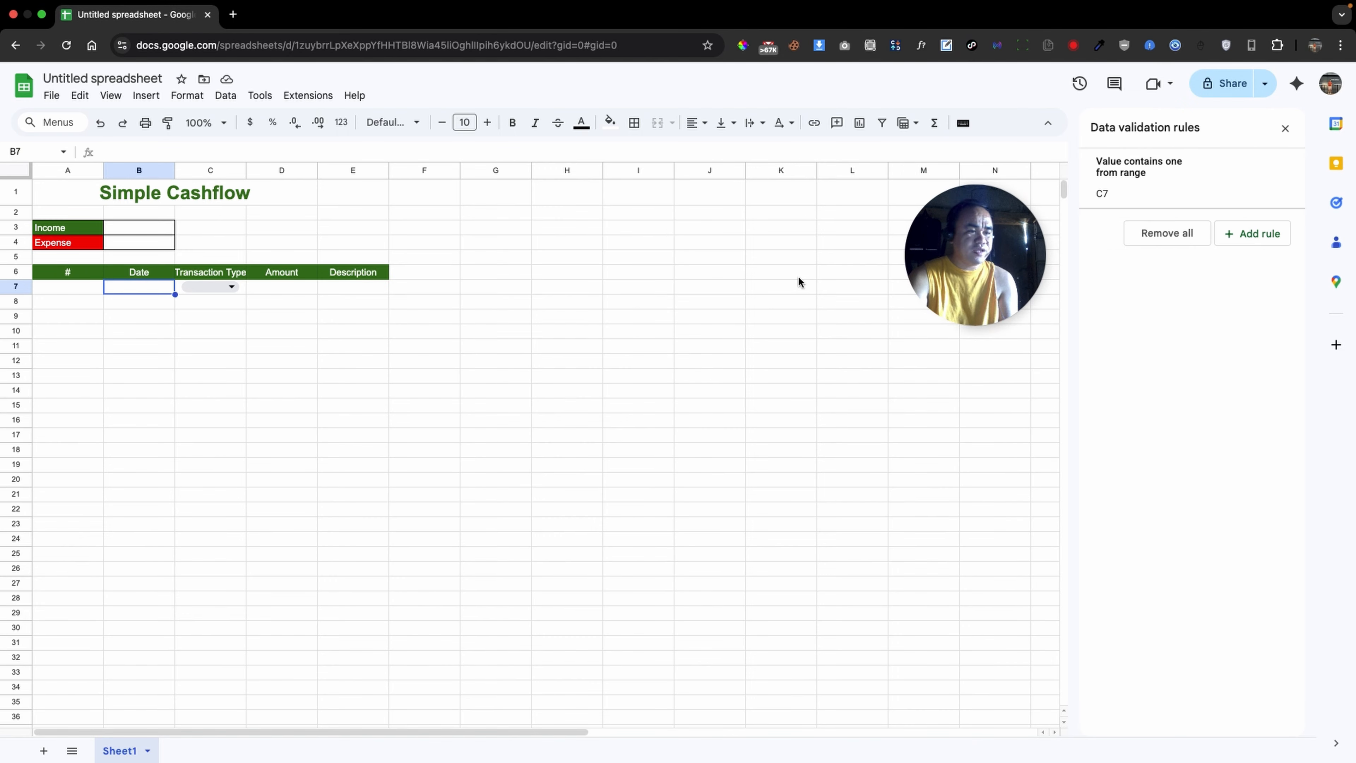
pyautogui.click(1247, 235)
pyautogui.click(1255, 257)
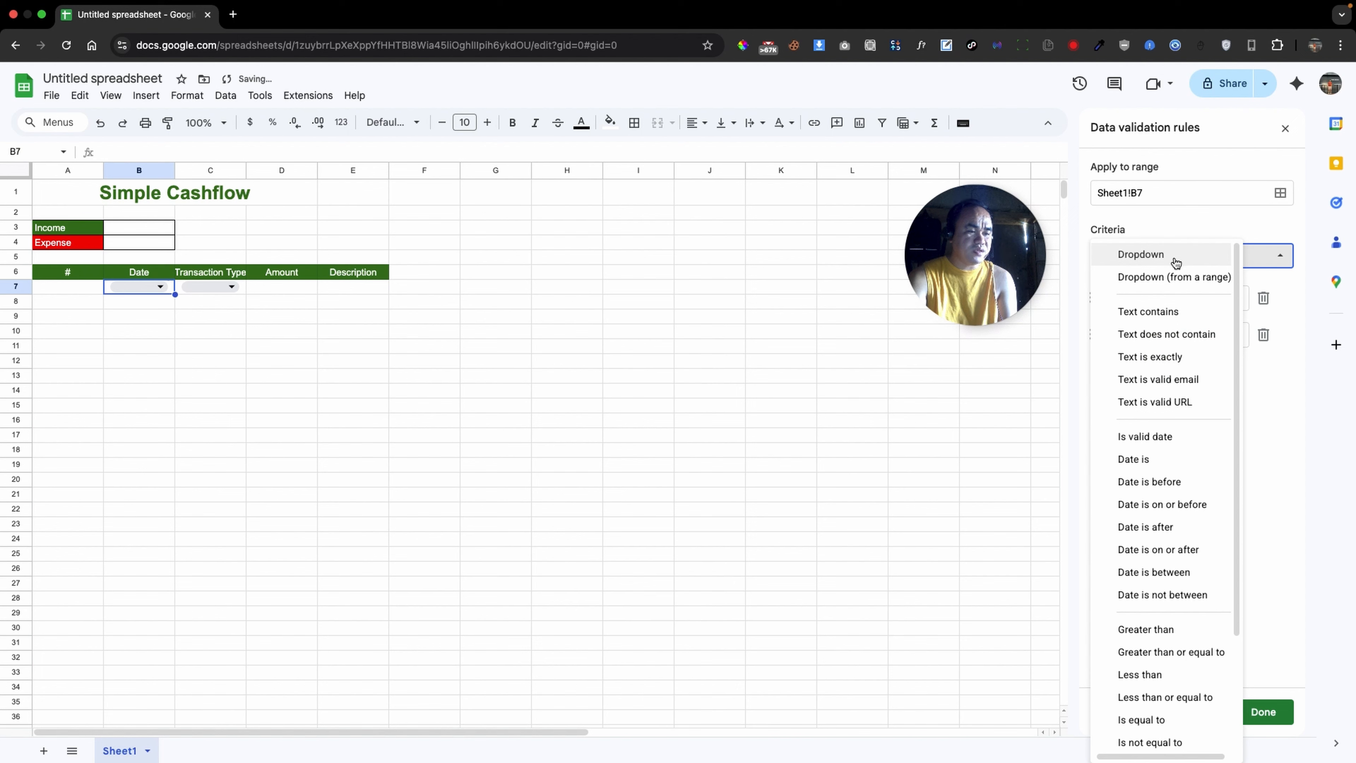
pyautogui.click(1180, 439)
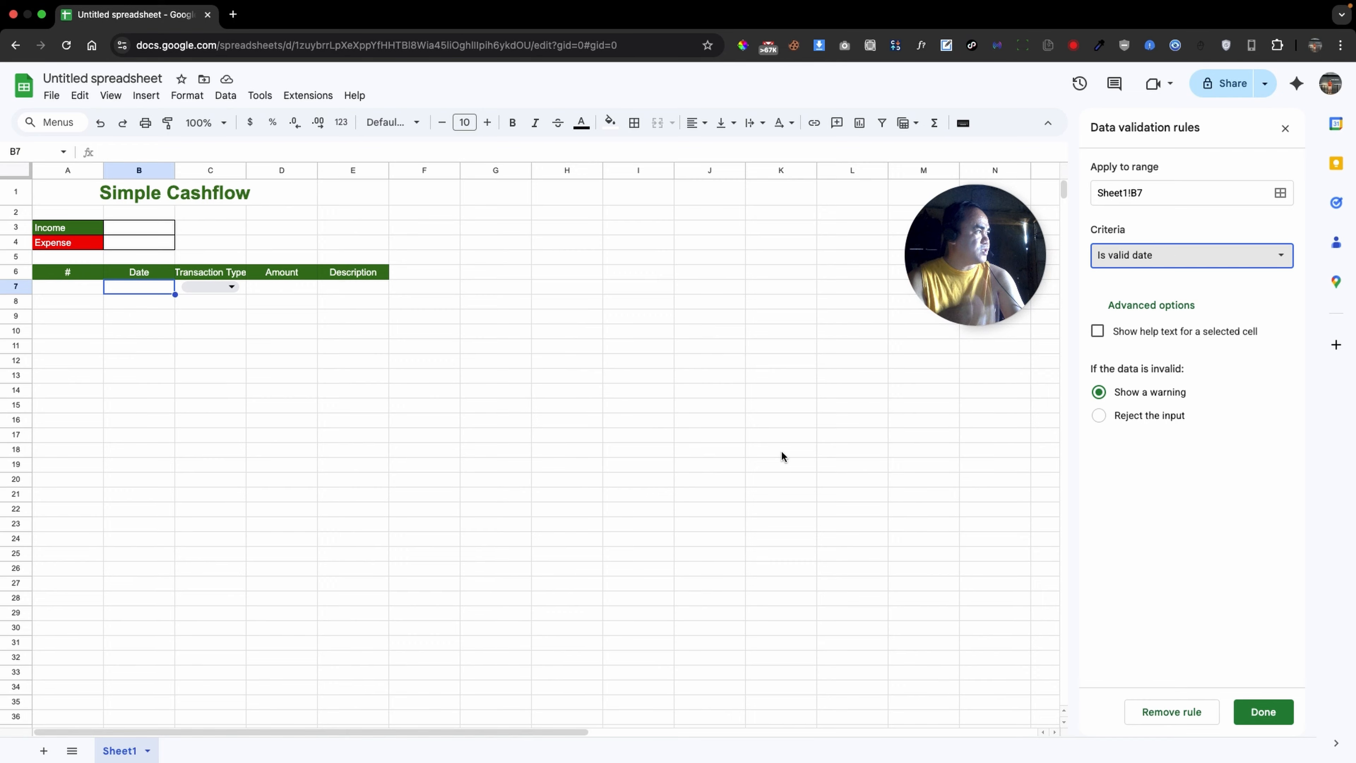
pyautogui.click(1247, 711)
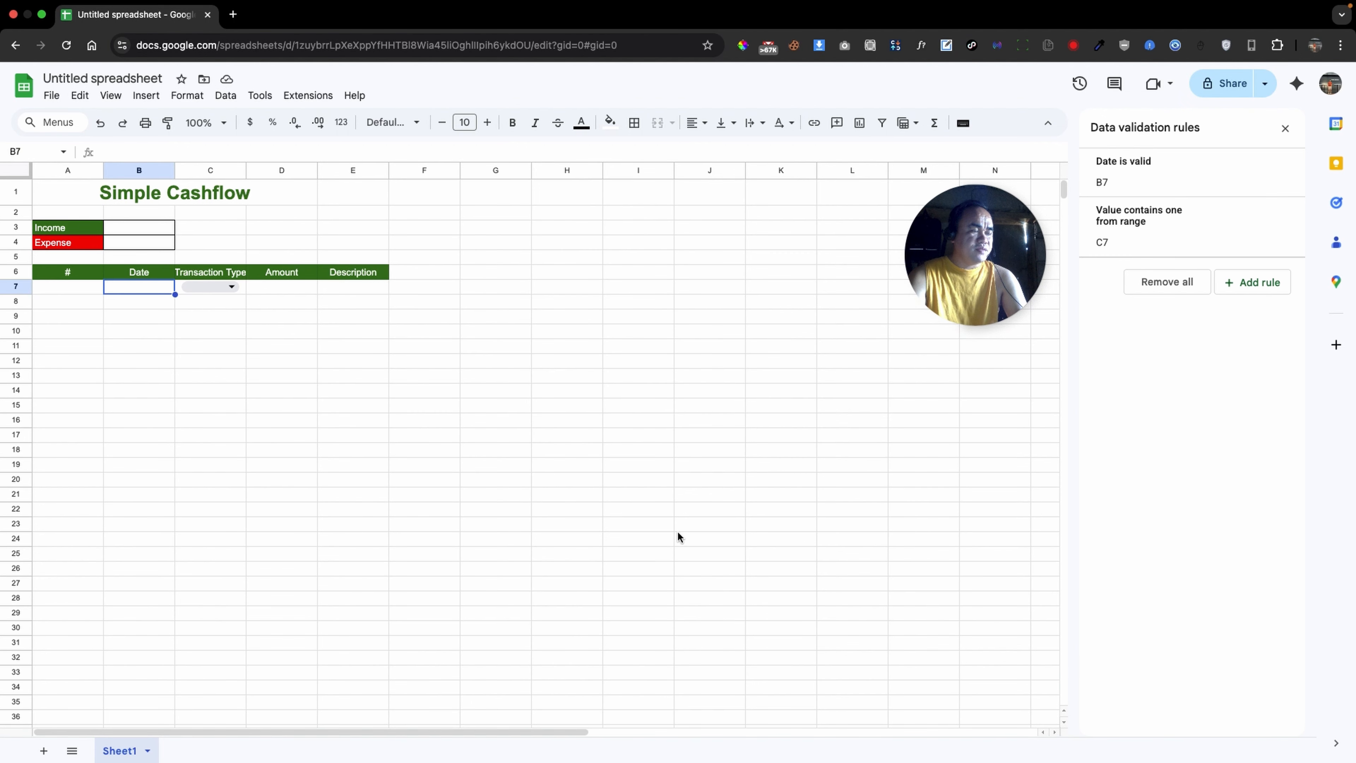
pyautogui.click(567, 375)
pyautogui.click(85, 289)
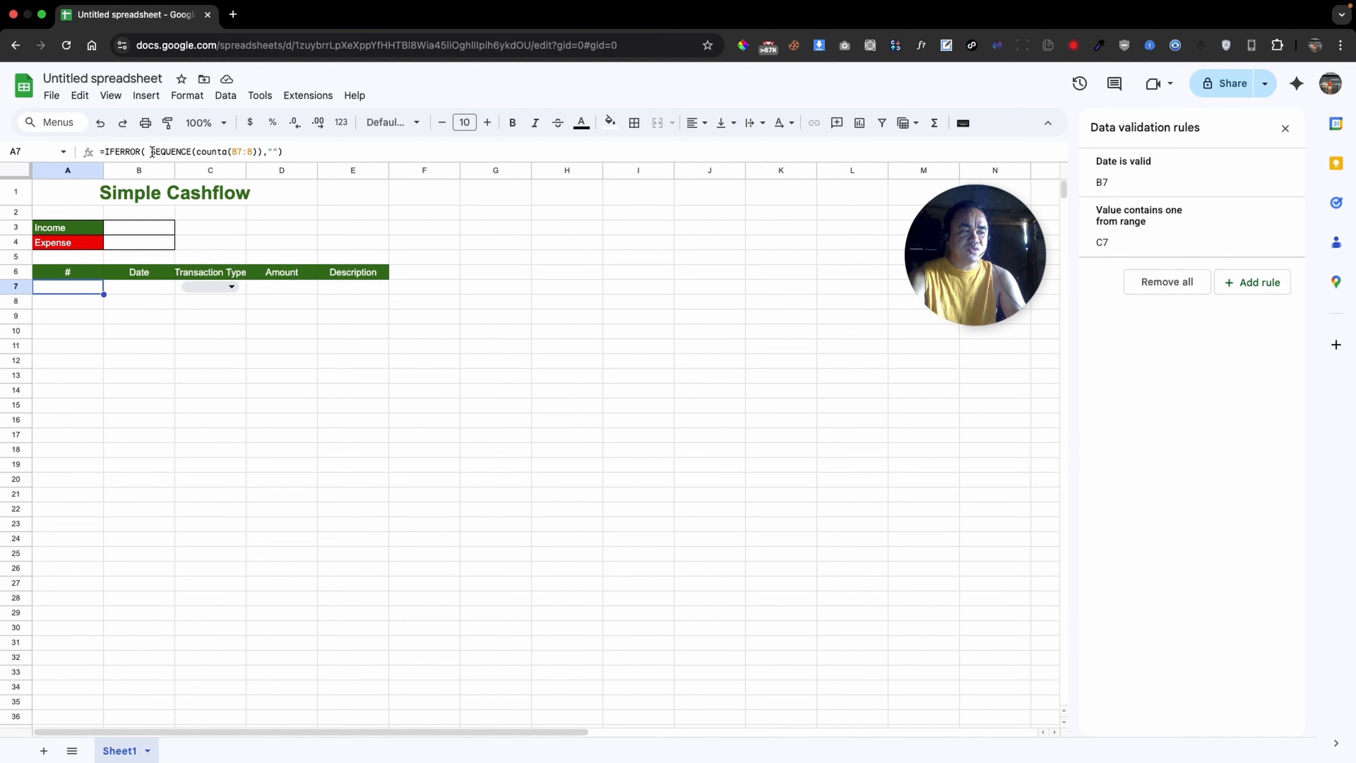
pyautogui.moveTo(82, 309); pyautogui.dragTo(70, 691)
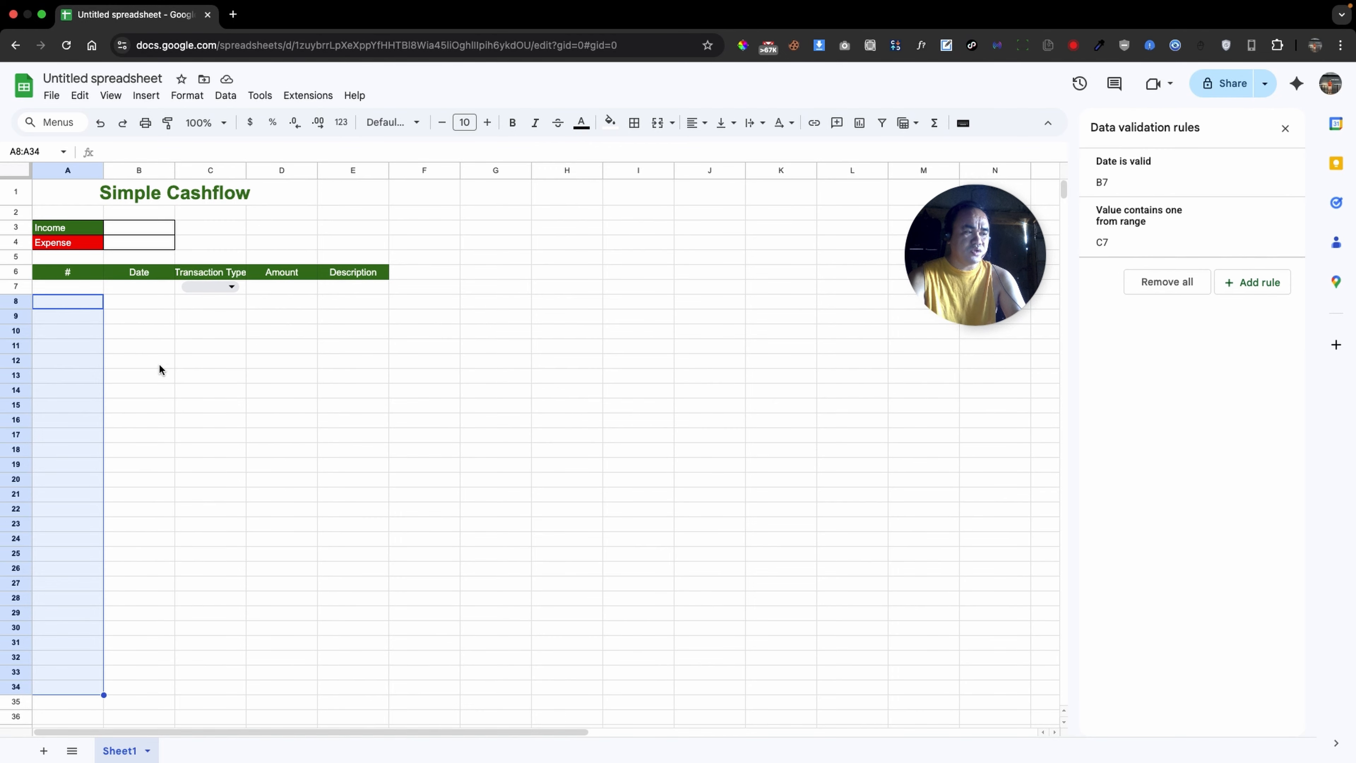
pyautogui.click(153, 301)
pyautogui.click(202, 303)
# Fill the validation rules of B7:E7 down through row 1000
pyautogui.moveTo(138, 303); pyautogui.dragTo(329, 290)
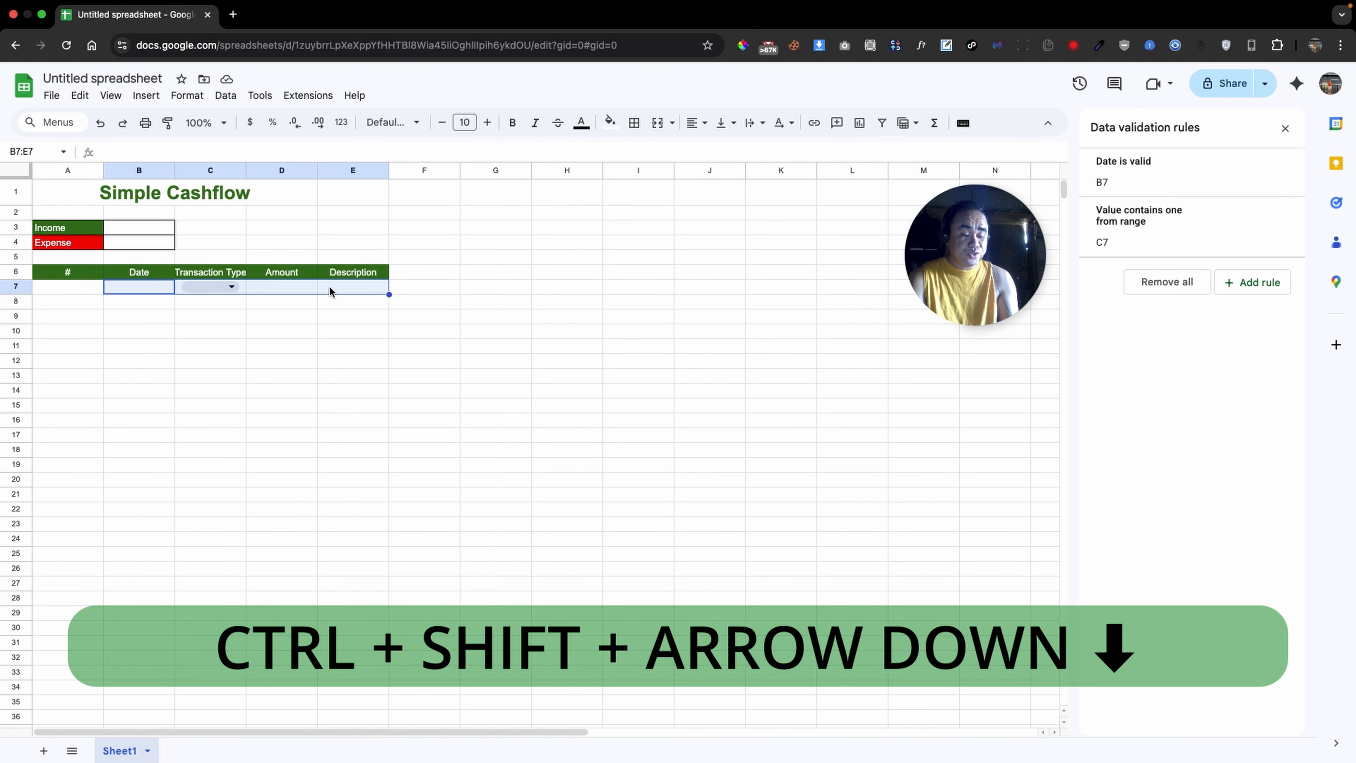
pyautogui.hotkey('ctrl', 'shift', 'Down')
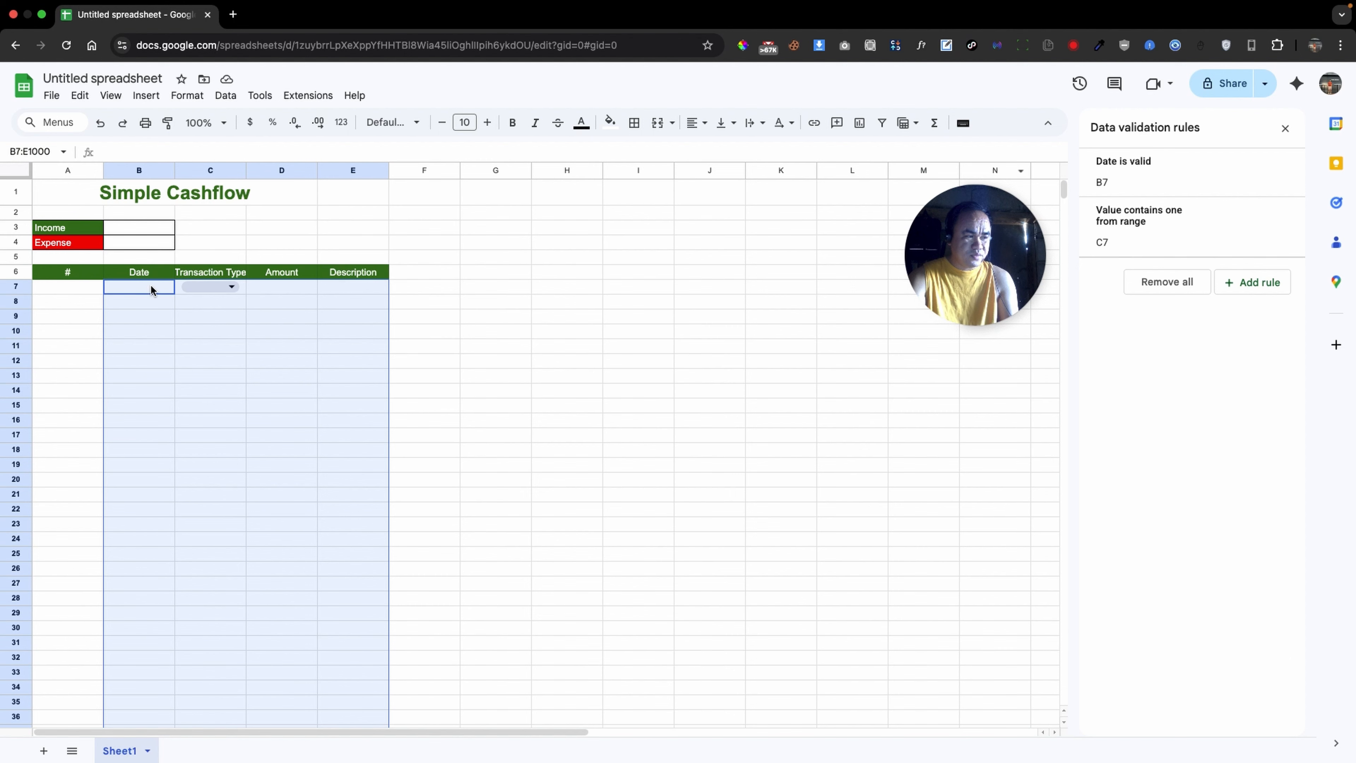
pyautogui.hotkey('ctrl', 'd')
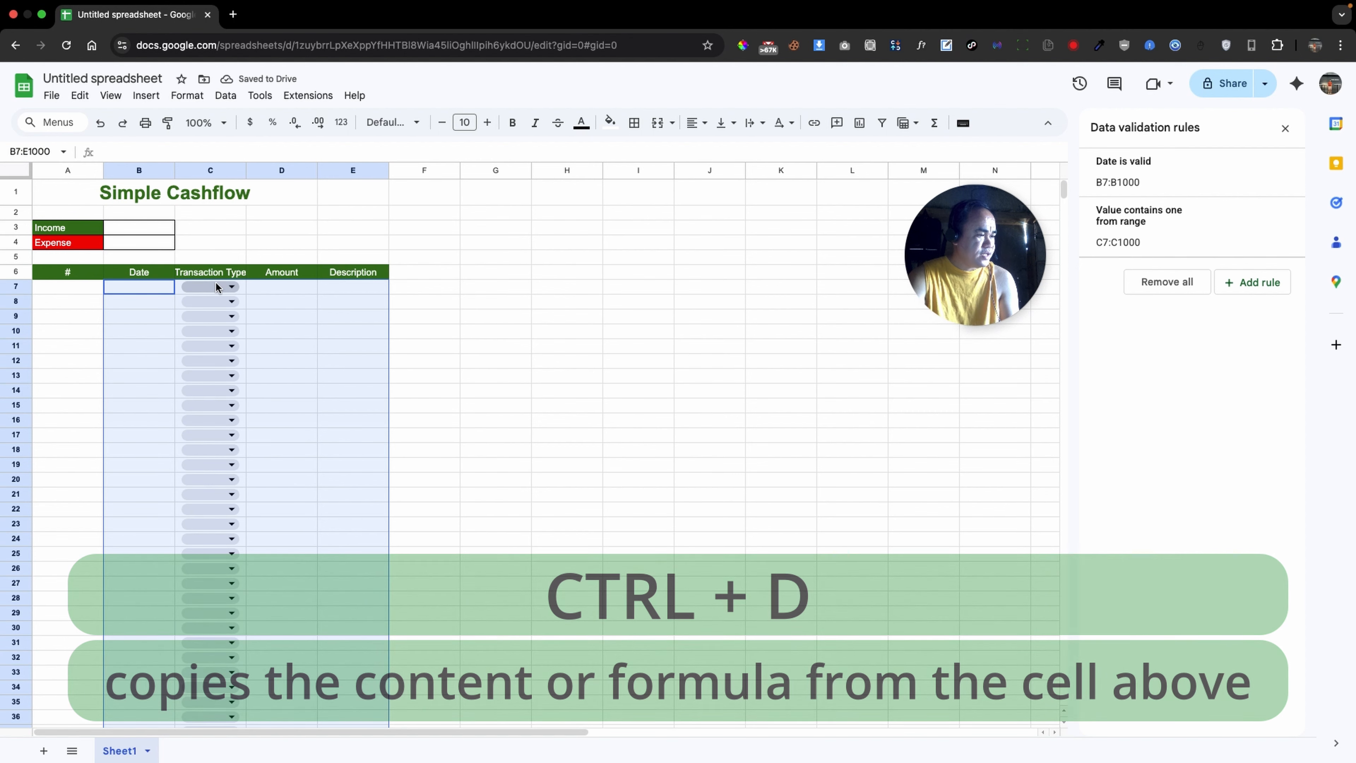
# Apply borders to all cells of the transaction table A6:E1000
pyautogui.moveTo(414, 303); pyautogui.dragTo(401, 314)
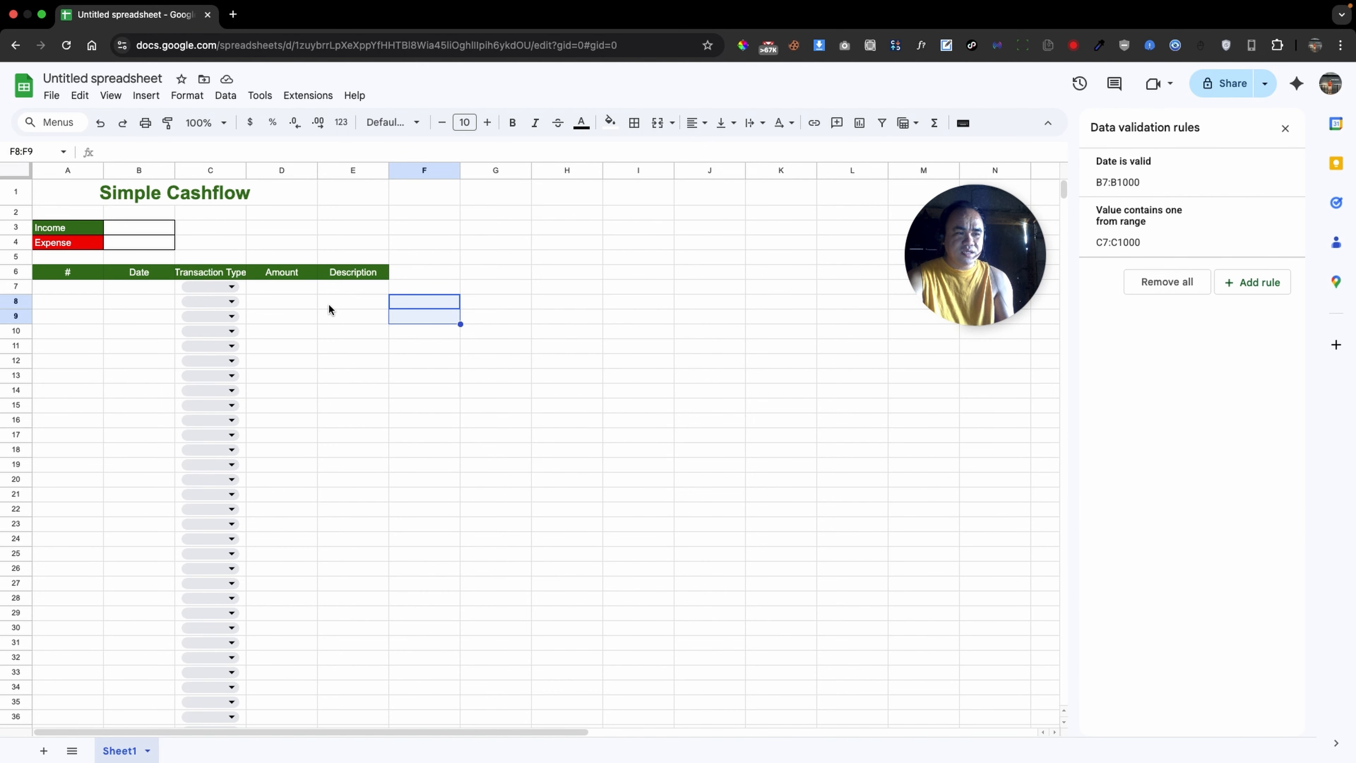
pyautogui.moveTo(1064, 689); pyautogui.dragTo(1083, 162)
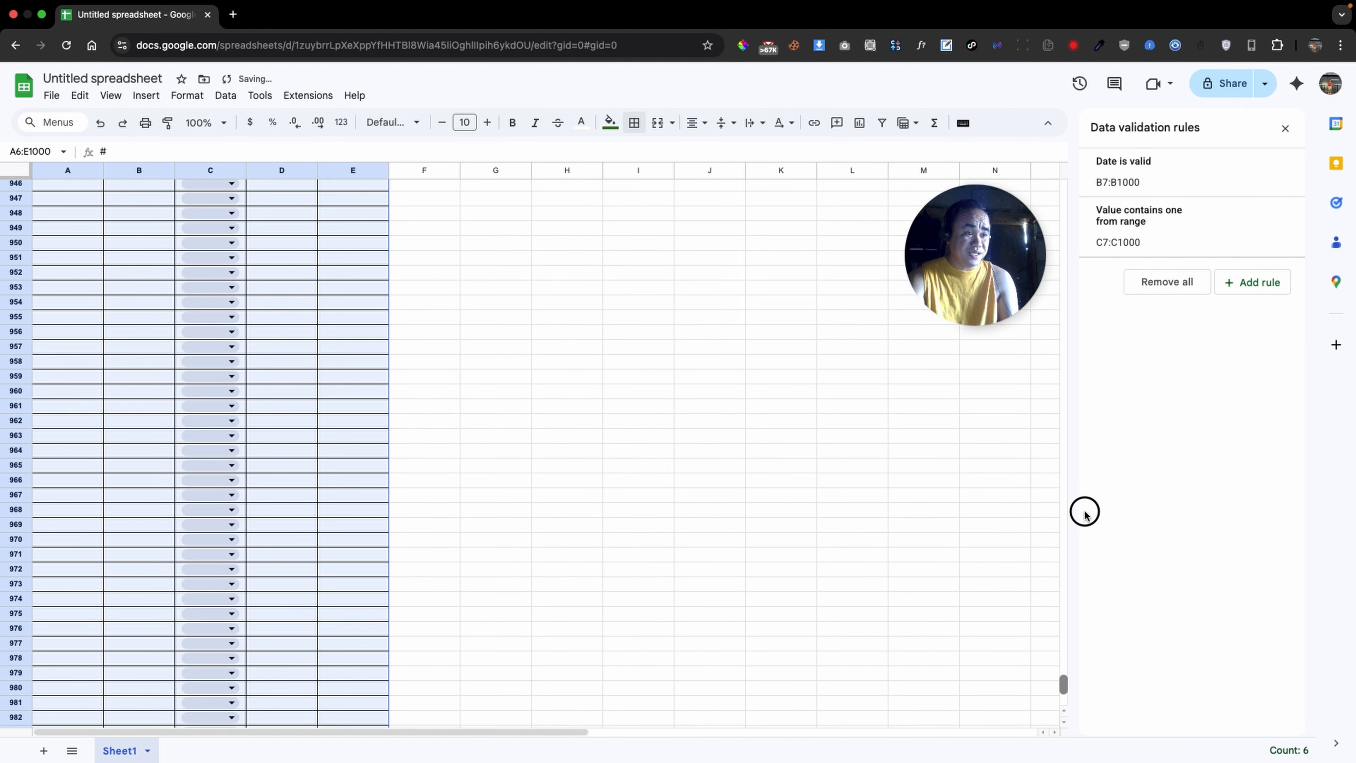
pyautogui.click(709, 315)
# Merge the Simple Cashflow title across A1:E1 so it spans the full table width
pyautogui.click(229, 229)
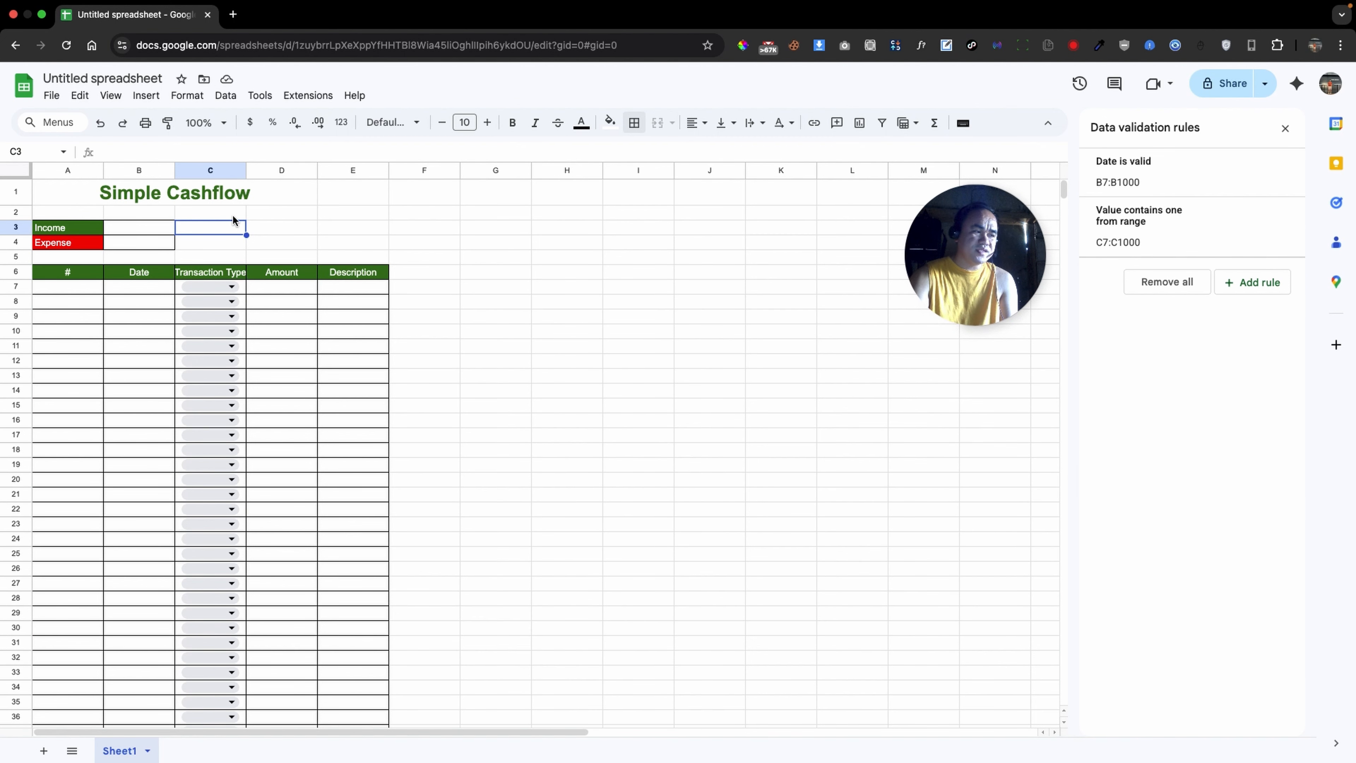
pyautogui.click(282, 242)
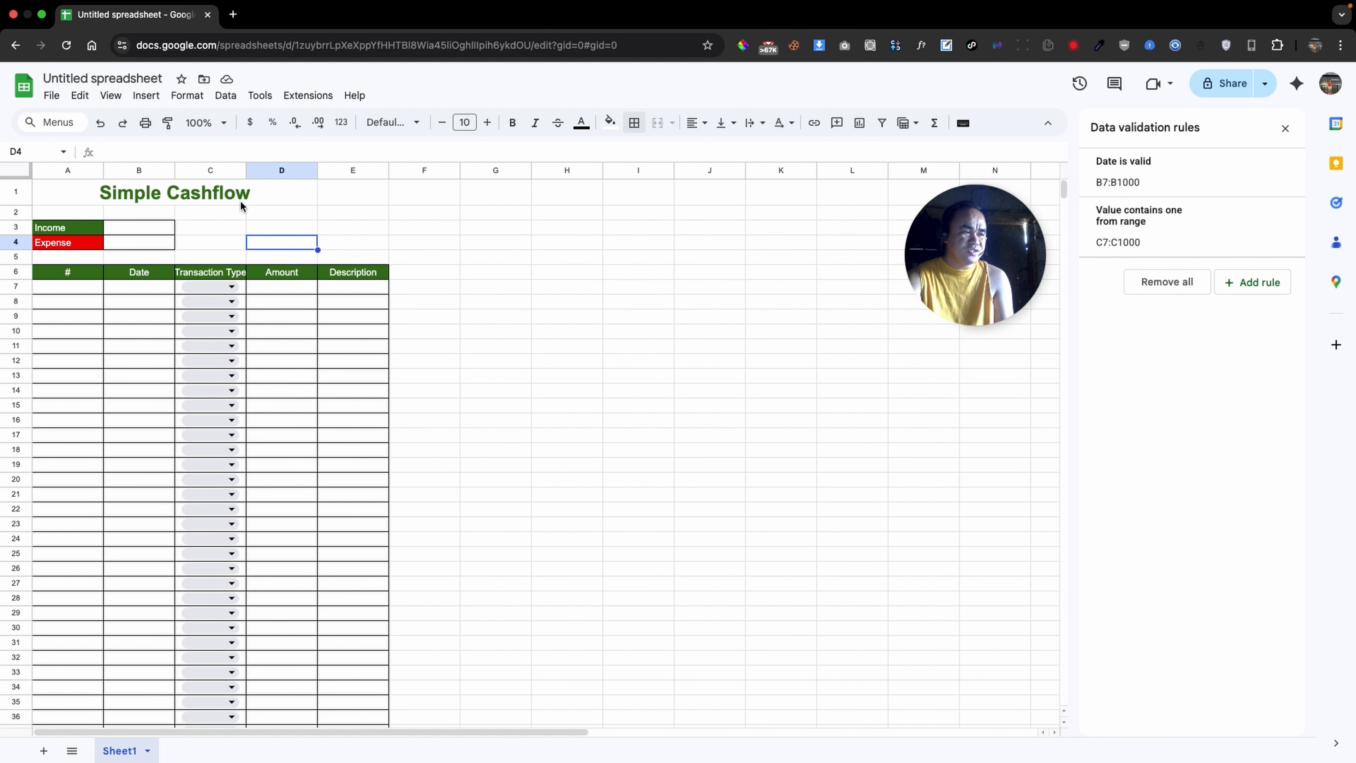
pyautogui.moveTo(68, 193); pyautogui.dragTo(353, 192)
pyautogui.click(657, 123)
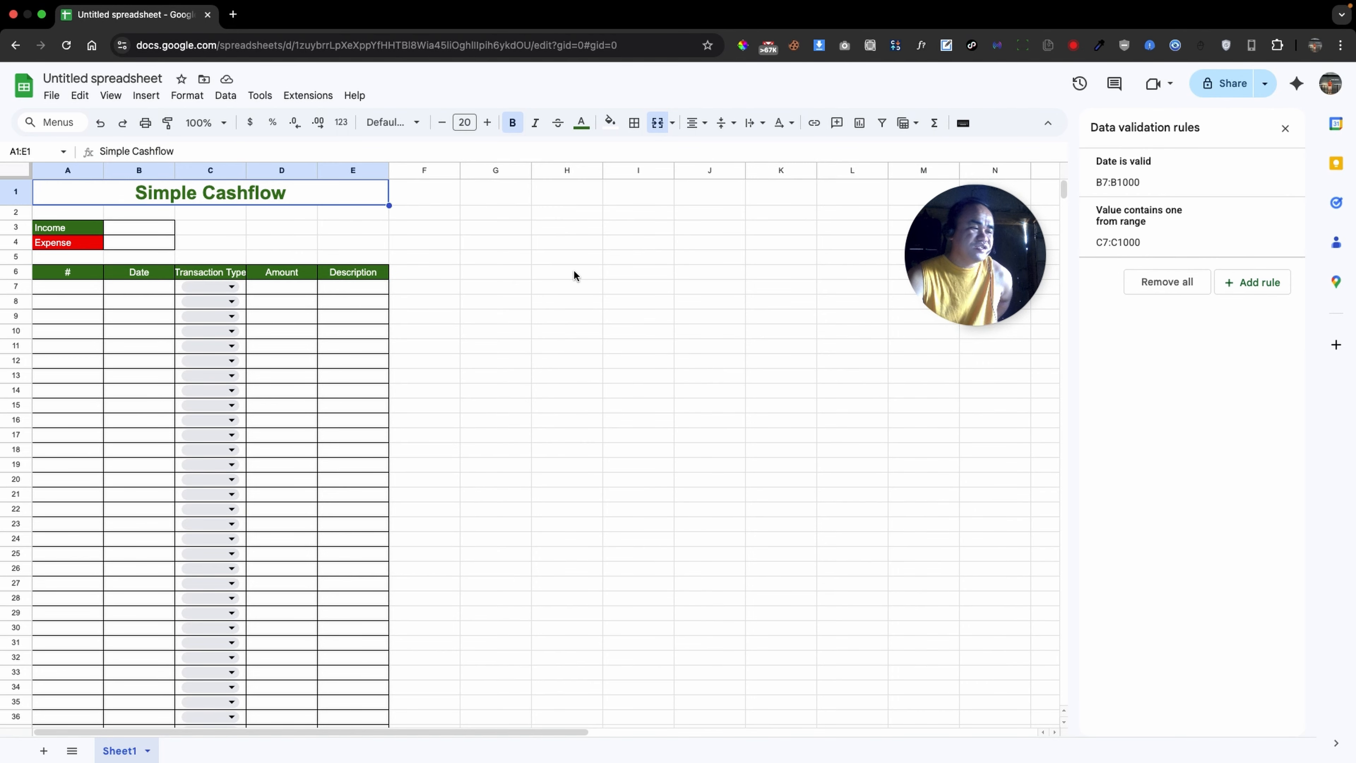
# Start a SUMIF formula in the Income total cell B3 with the open-ended Transaction Type range C7:C
pyautogui.click(171, 231)
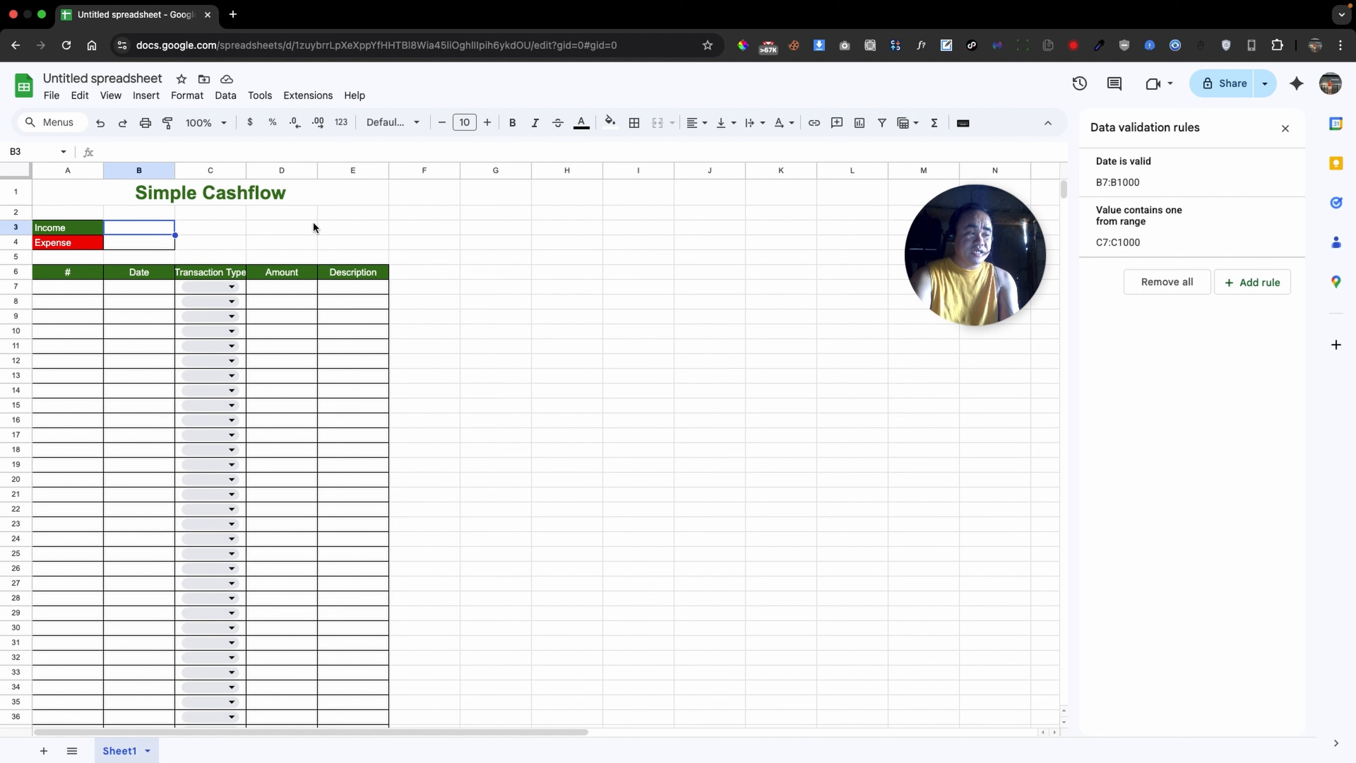
pyautogui.write('=sumif')
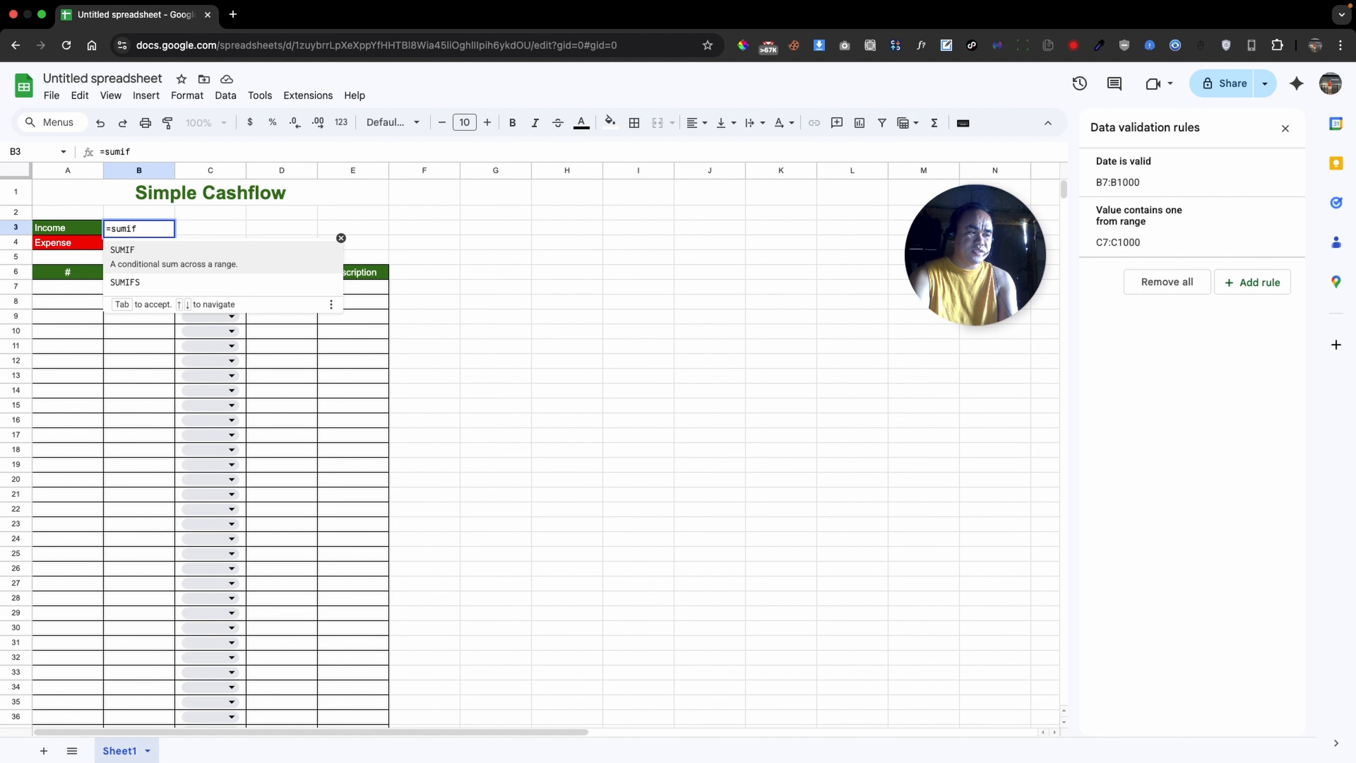
pyautogui.click(233, 263)
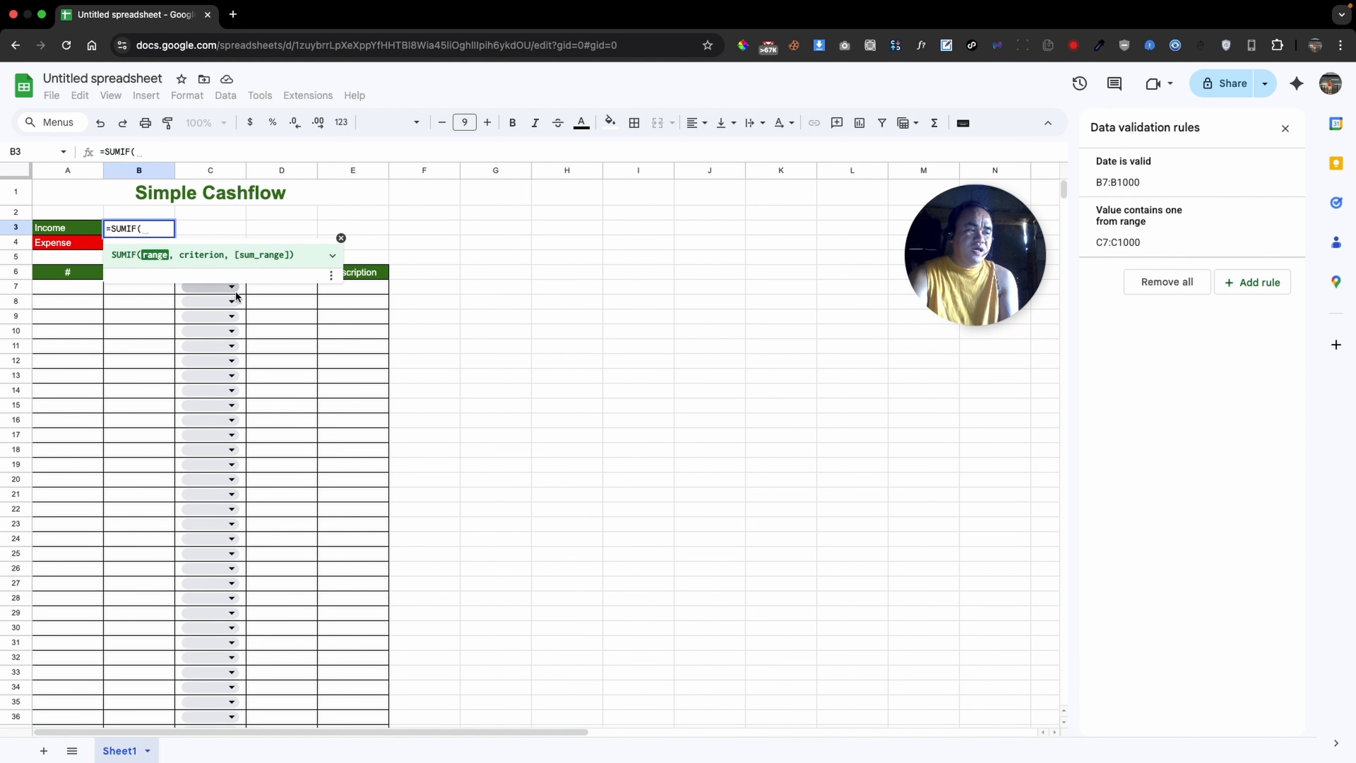
pyautogui.moveTo(209, 286); pyautogui.dragTo(237, 465)
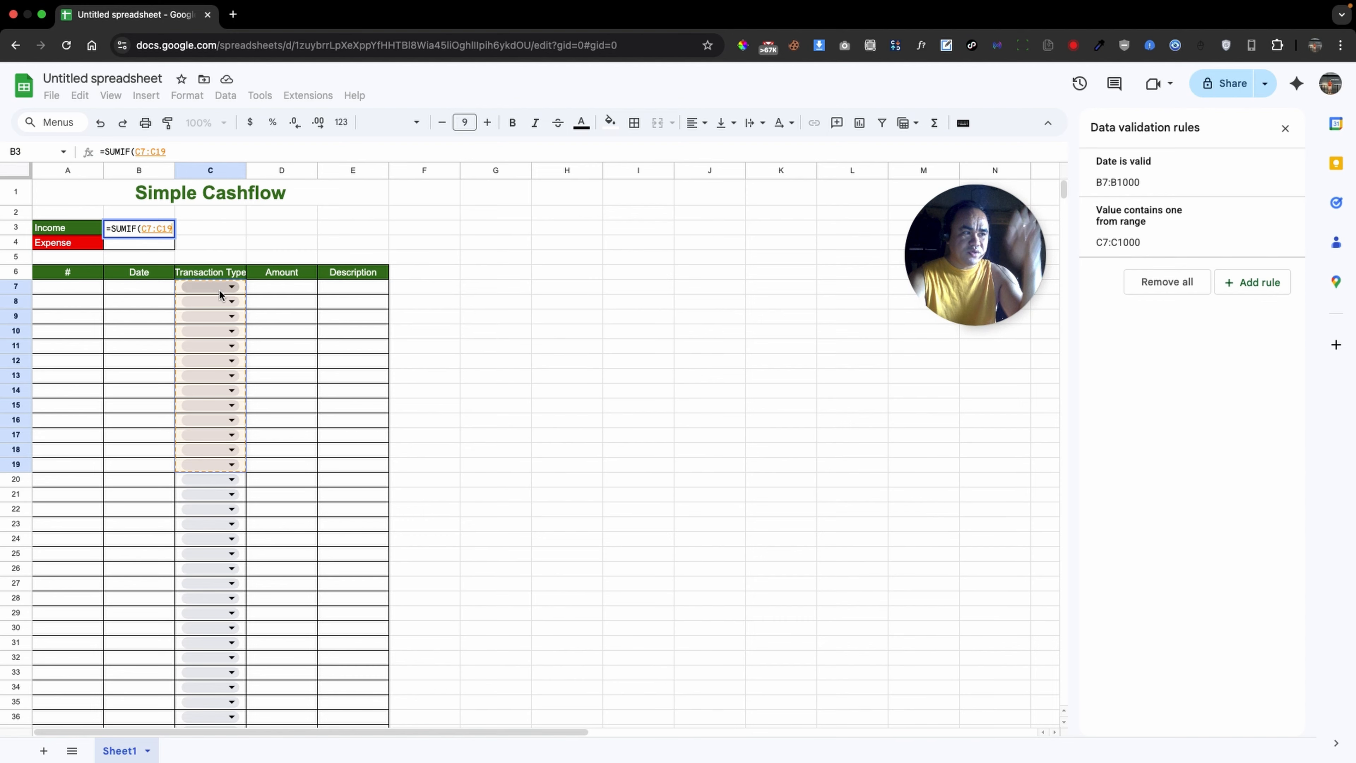
pyautogui.click(186, 151)
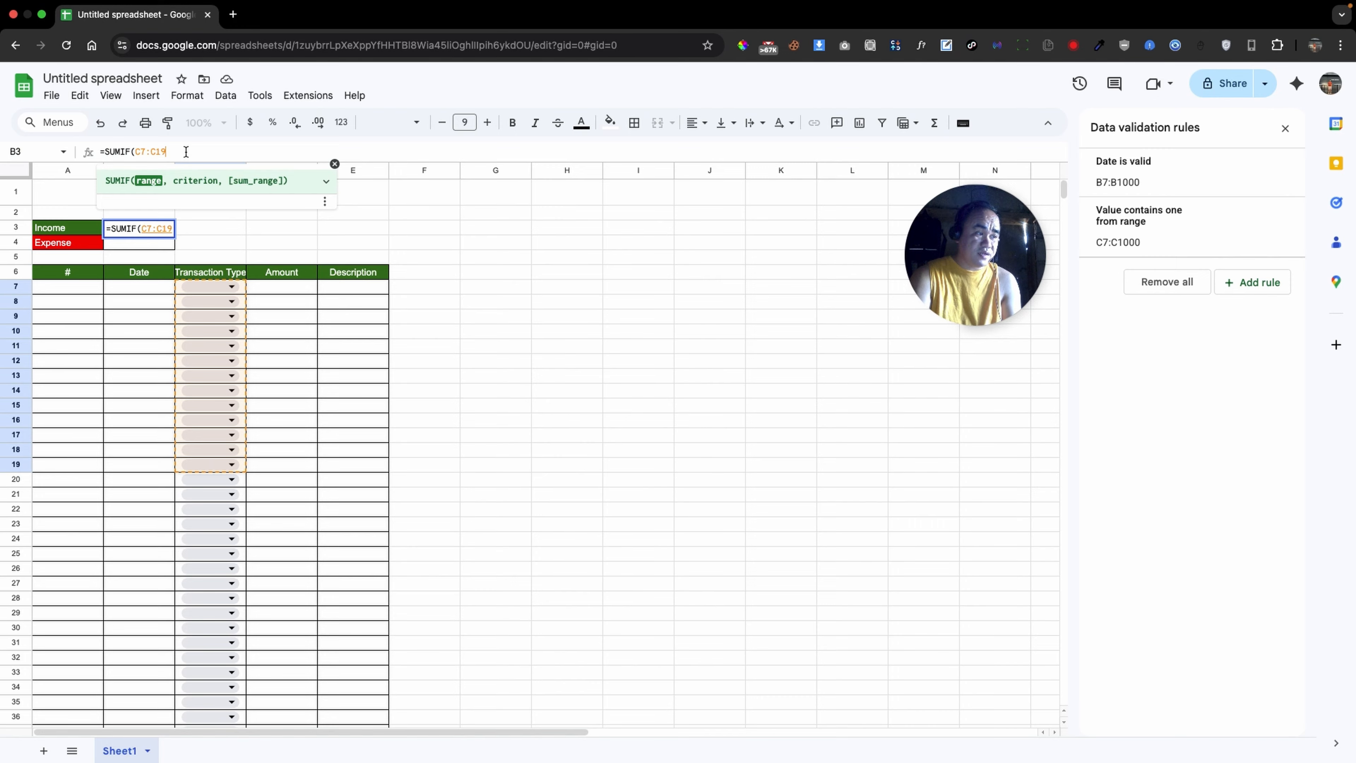
pyautogui.press('BackSpace')
pyautogui.press('BackSpace')
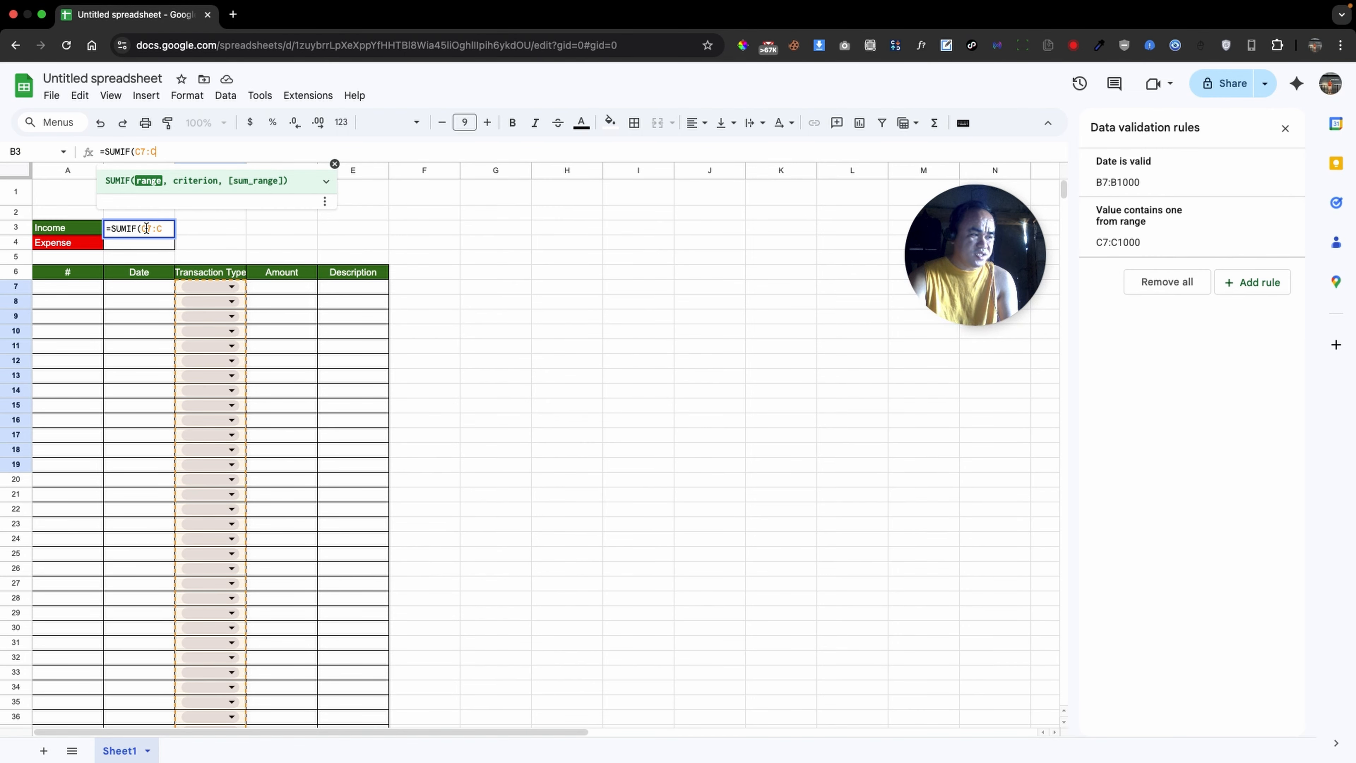
# Complete the SUMIF formula in B3 with the criterion "Income" and sum range D7:D, and reject the suggested autofill for the Expense cell
pyautogui.write(',')
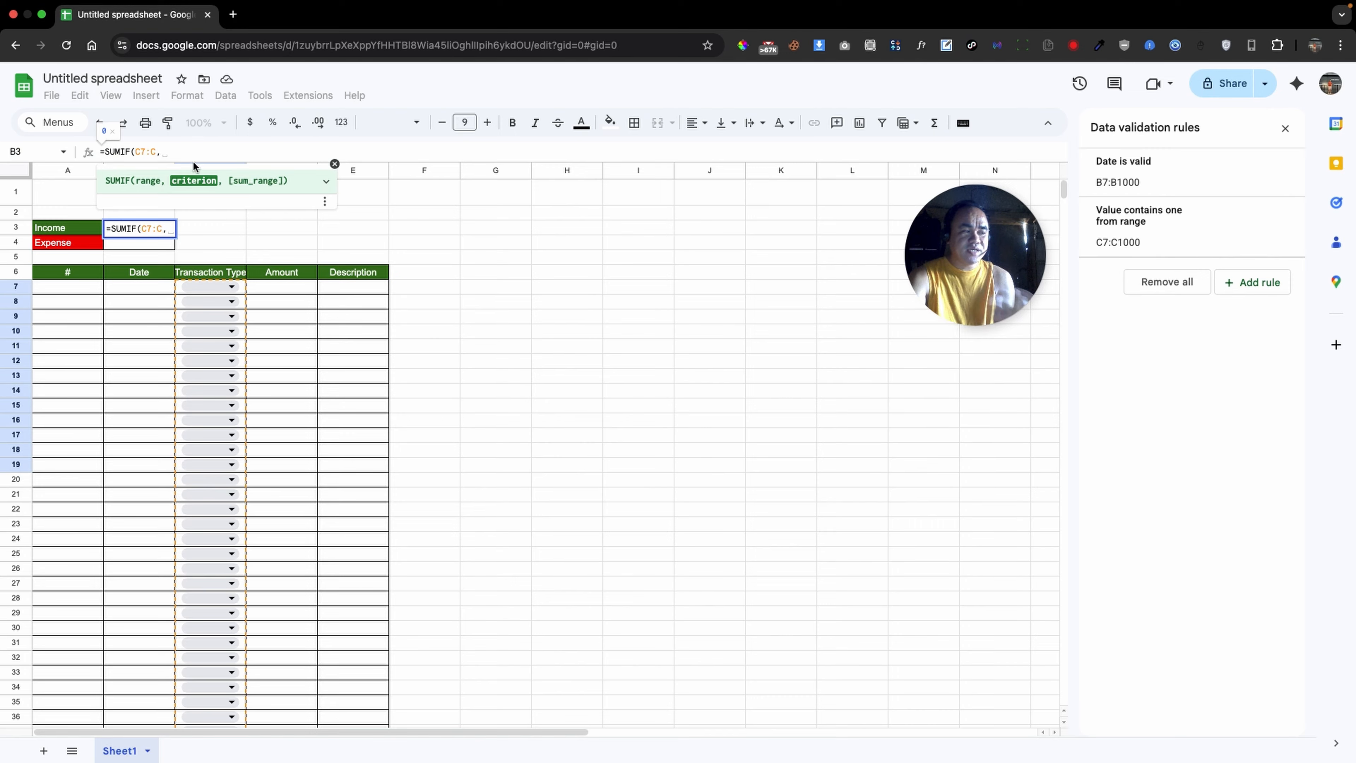
pyautogui.click(184, 152)
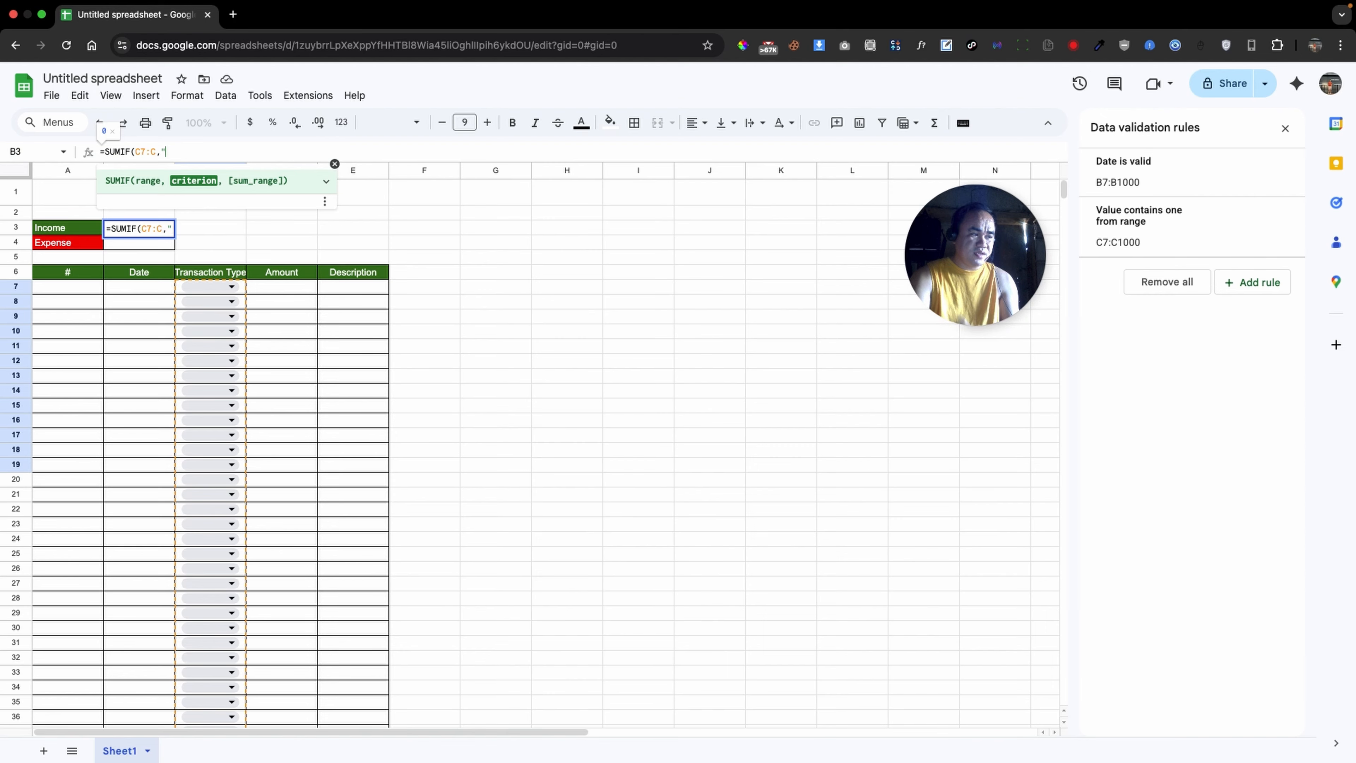
pyautogui.write('"Income"')
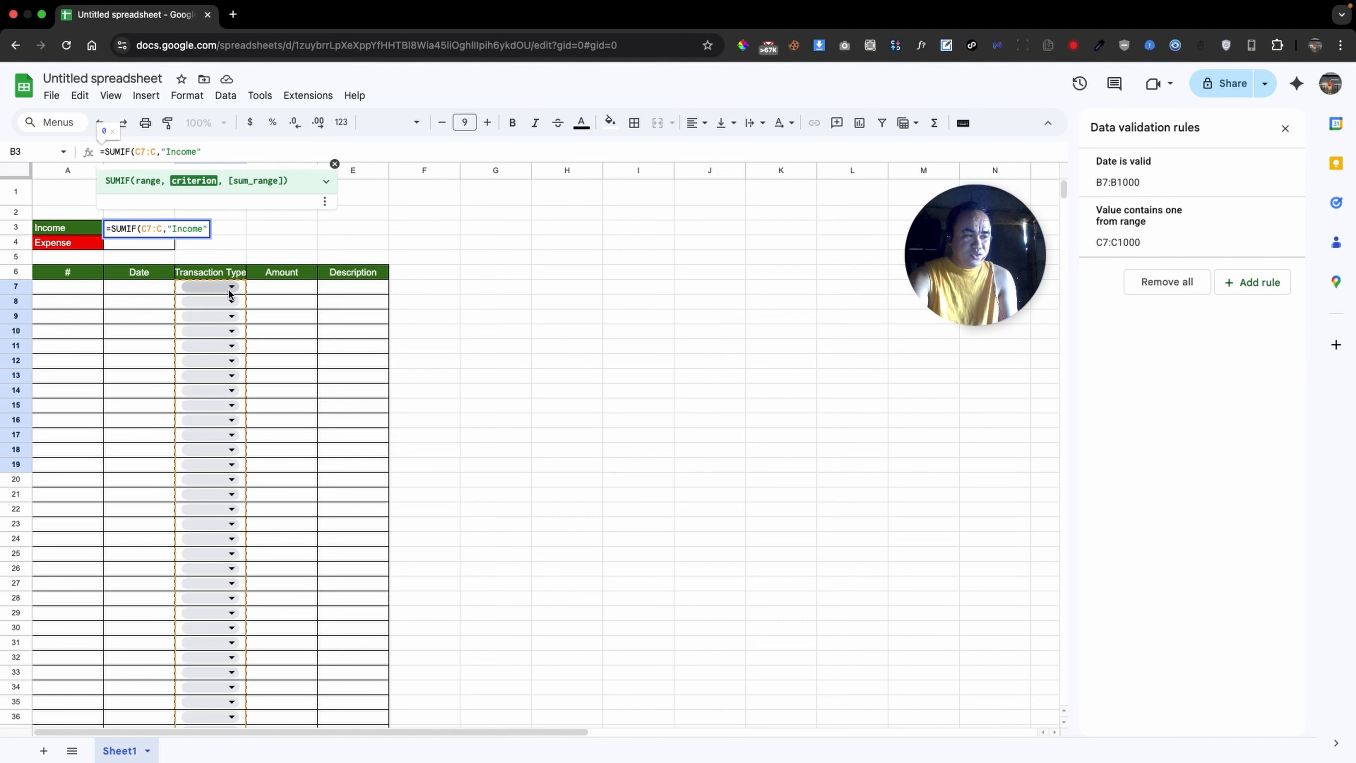
pyautogui.write(',')
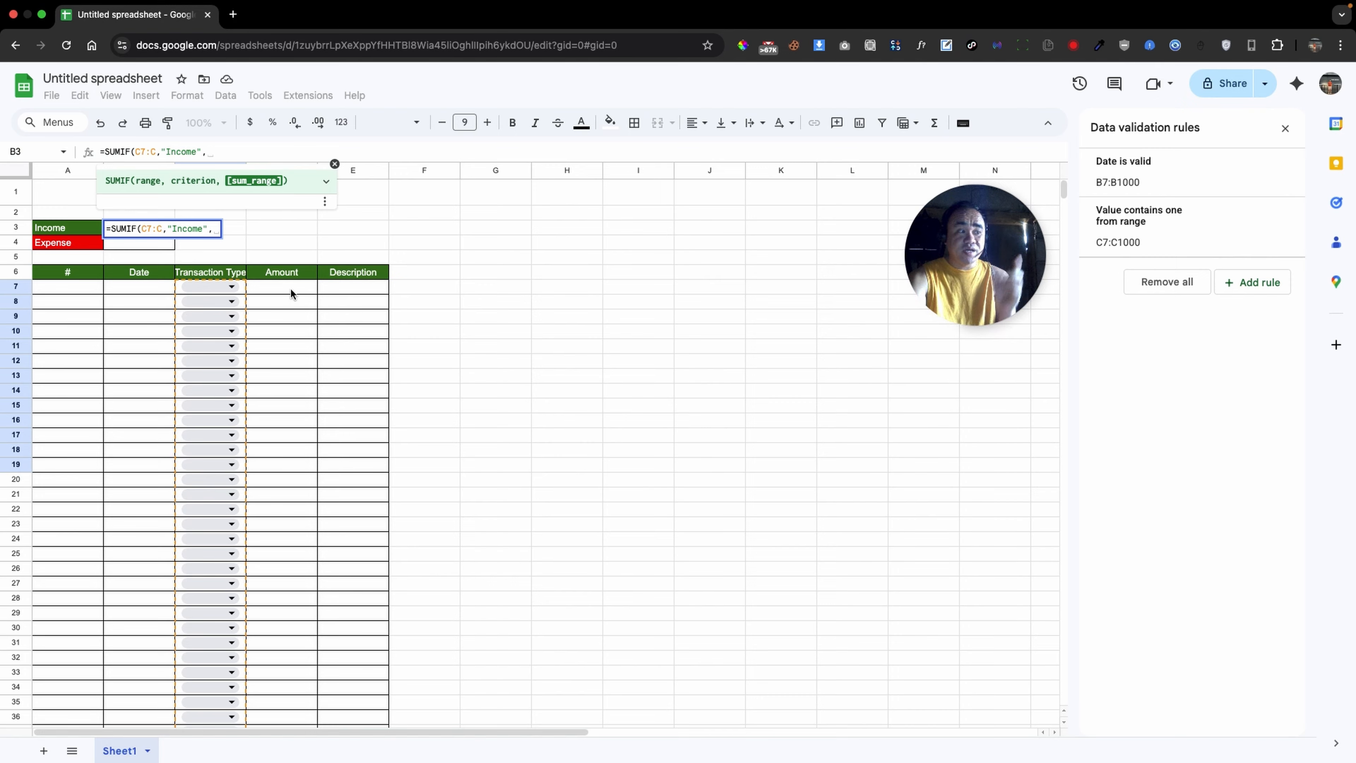
pyautogui.moveTo(291, 288); pyautogui.dragTo(282, 346)
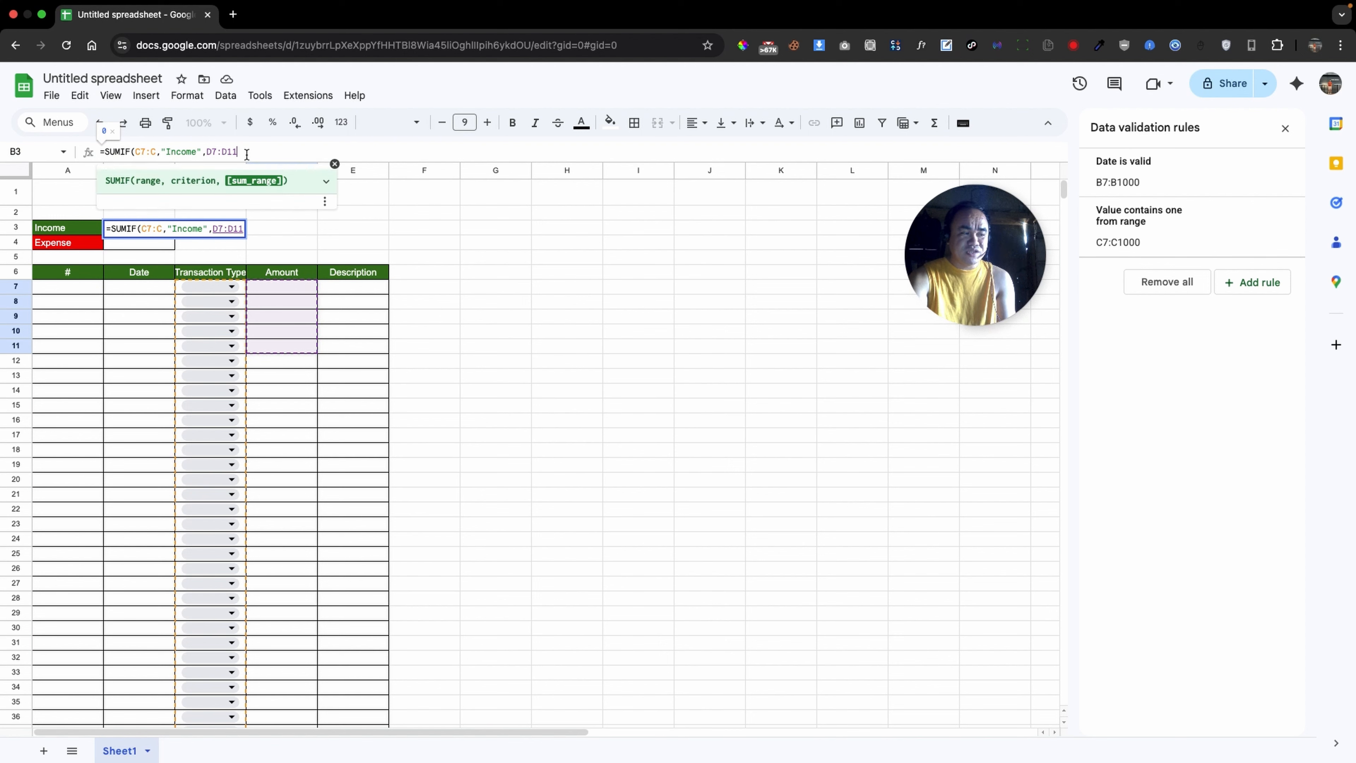
pyautogui.press('BackSpace')
pyautogui.press('BackSpace')
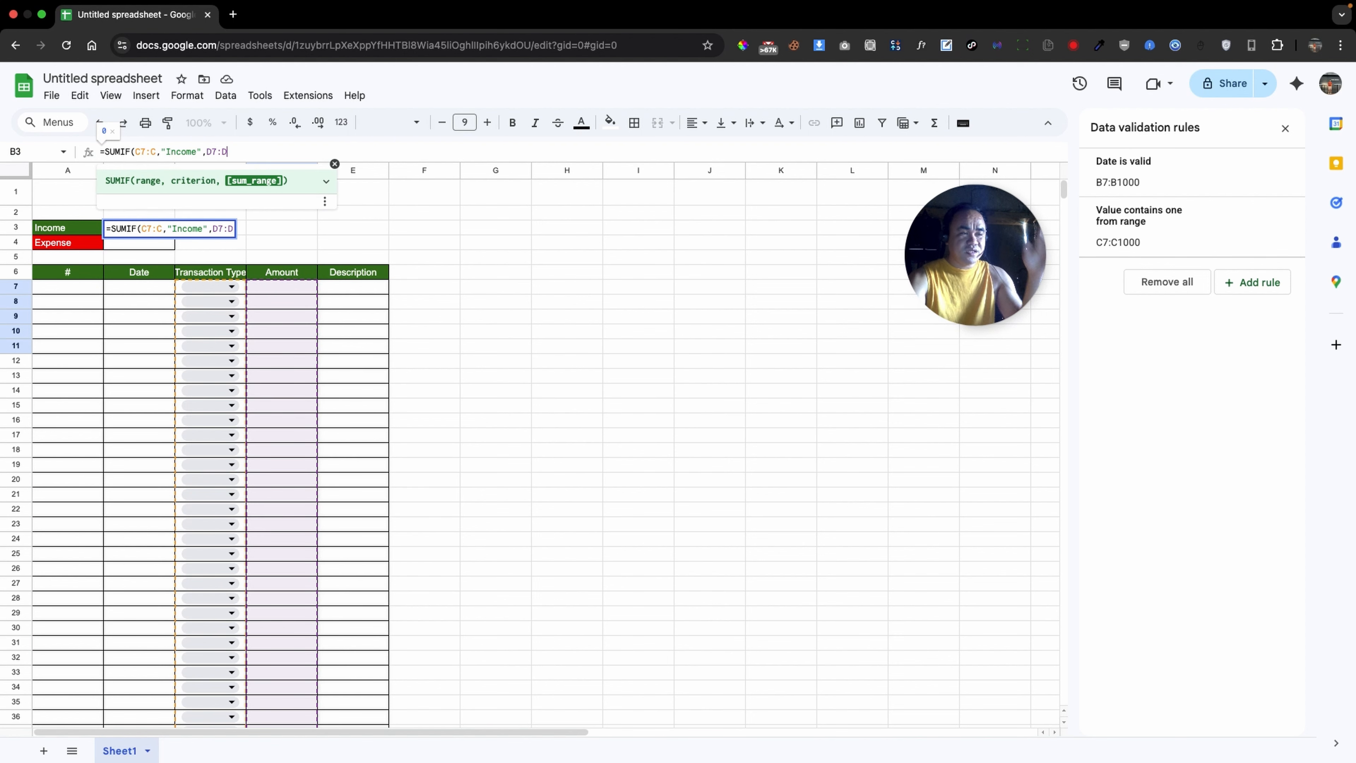
pyautogui.write(')')
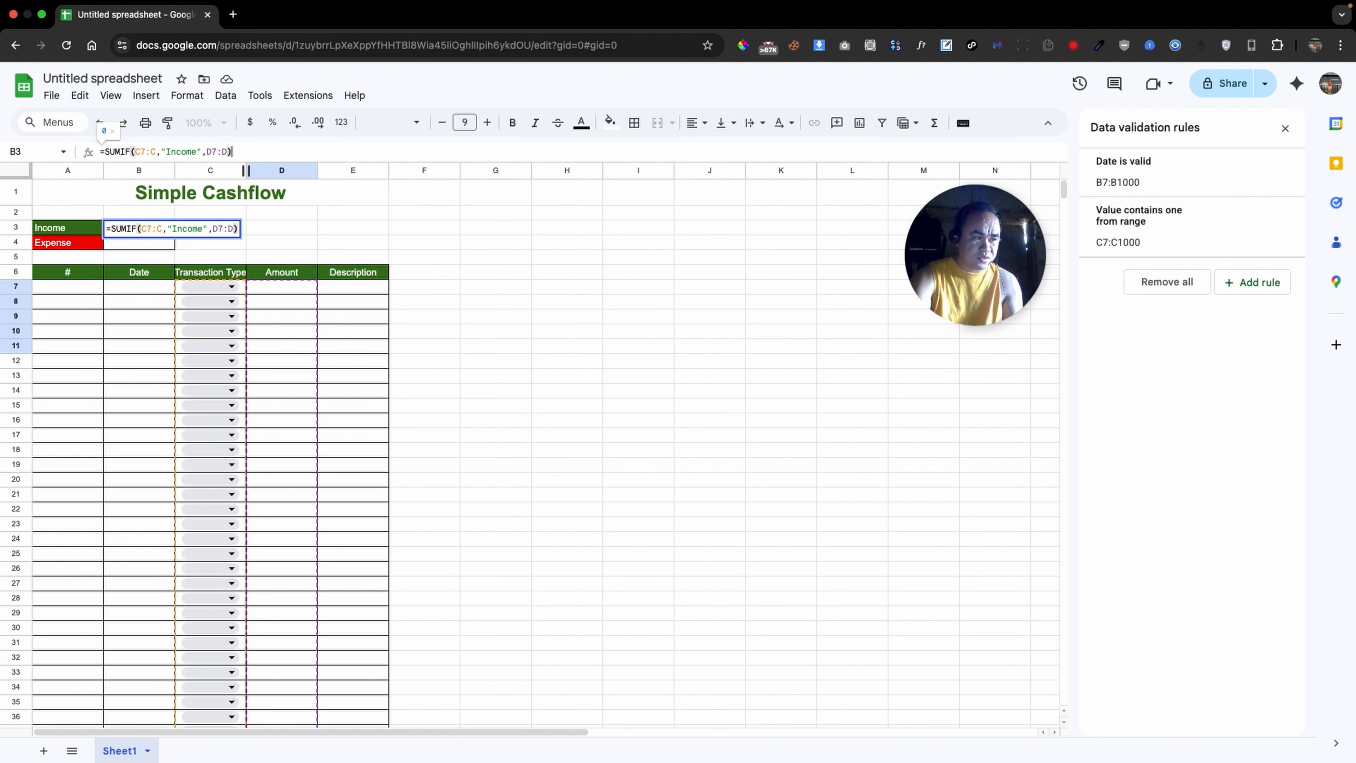
pyautogui.press('Return')
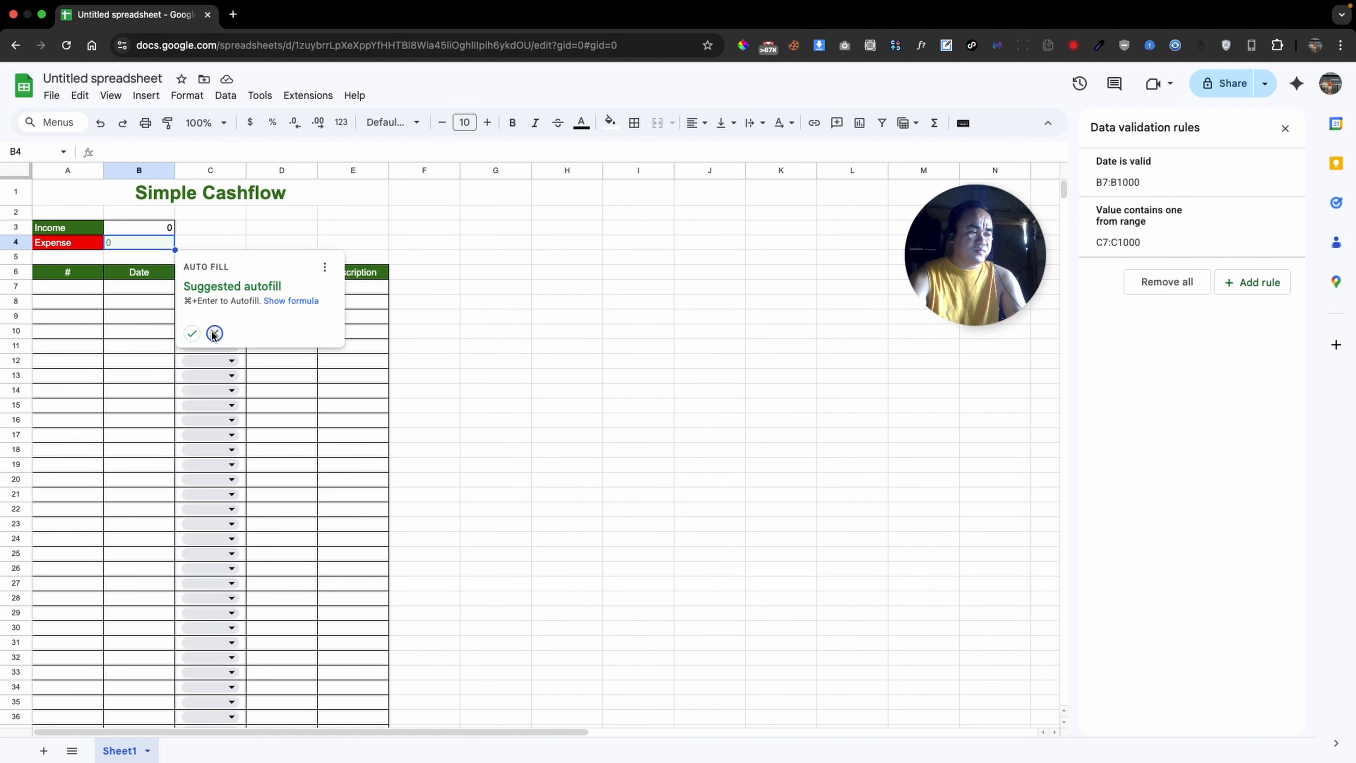
pyautogui.click(215, 334)
# Enter 3/8/2026 as the first transaction's date in B7 and check the automatic numbering formula in A7
pyautogui.click(68, 287)
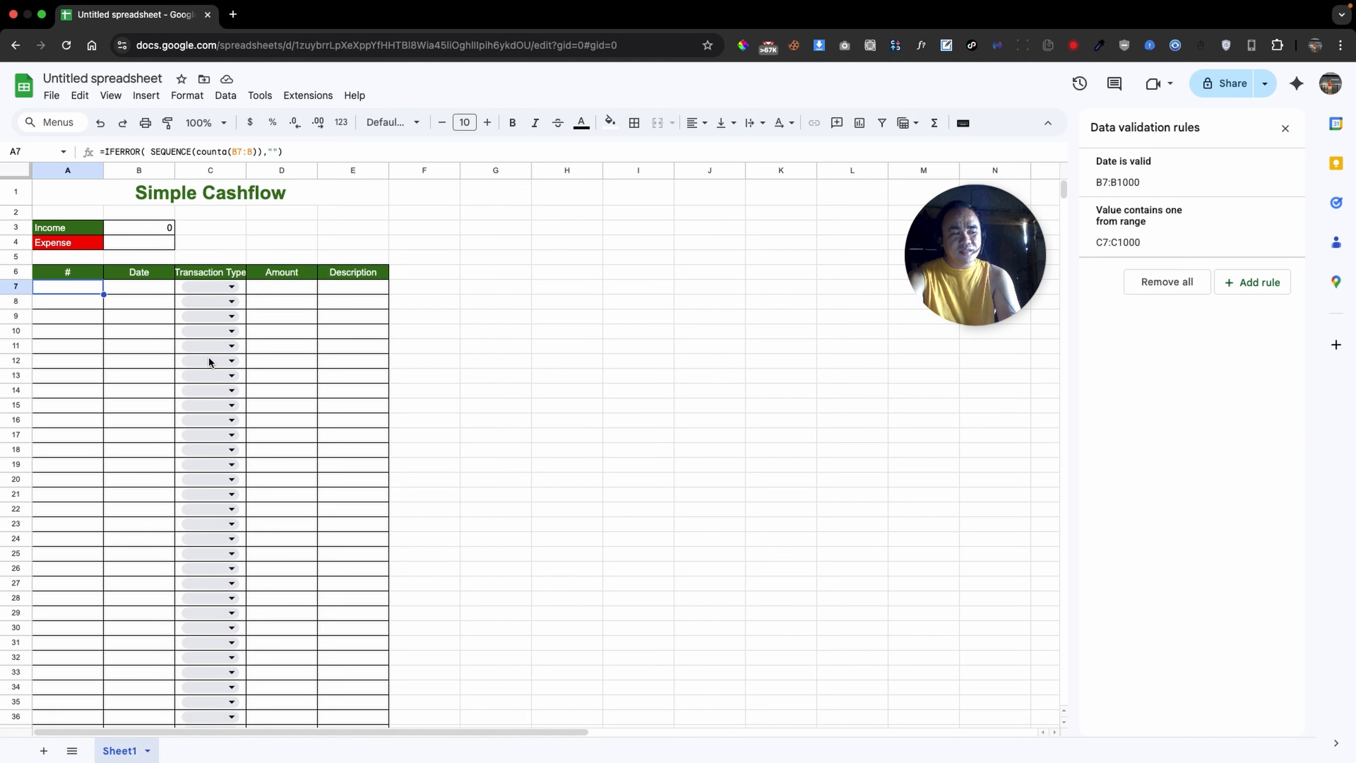
pyautogui.click(417, 302)
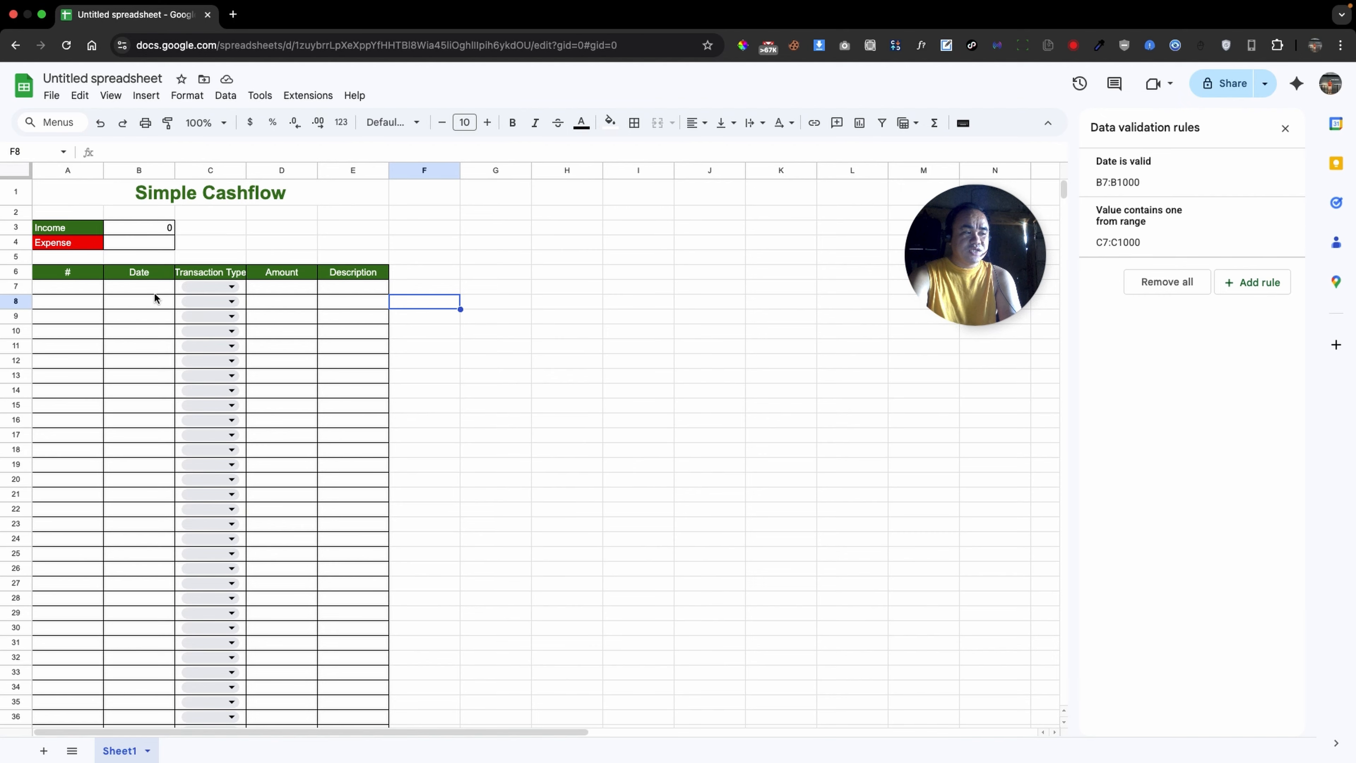
pyautogui.doubleClick(154, 287)
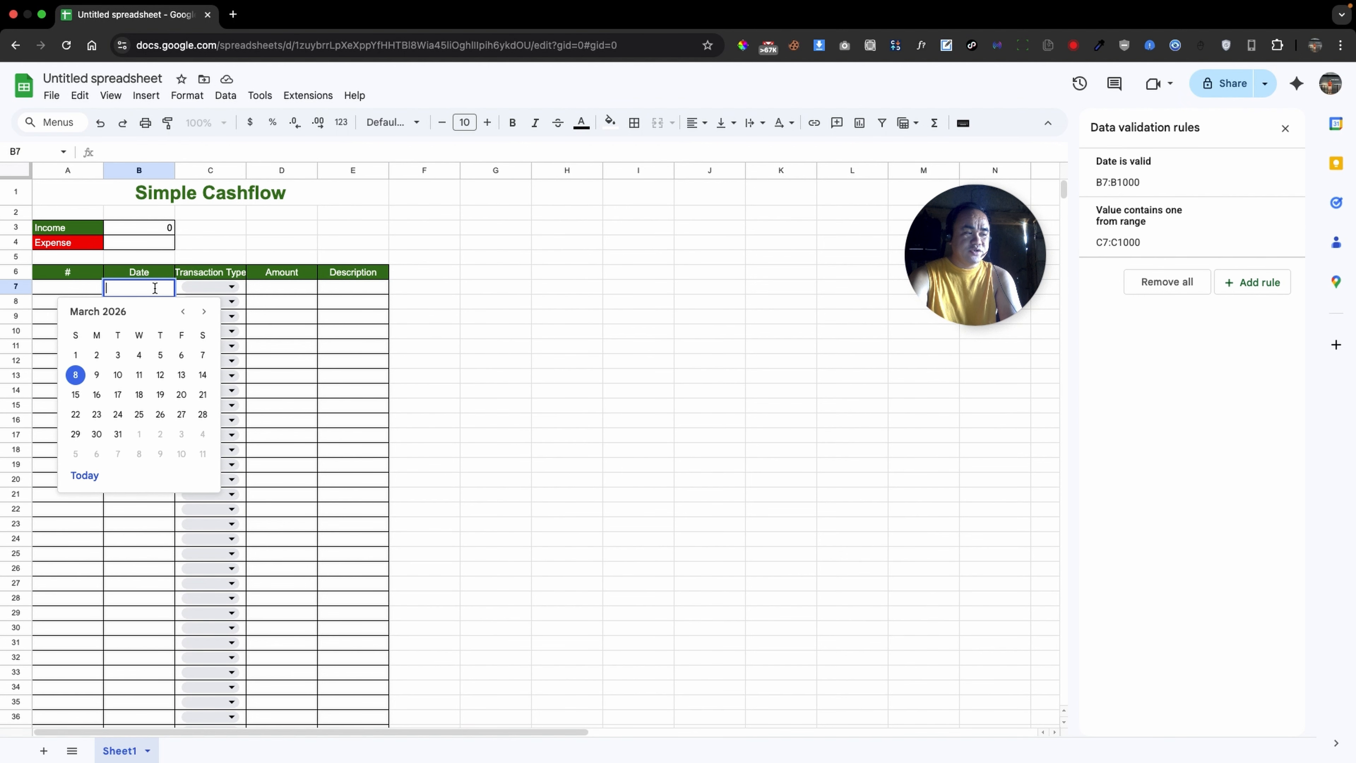
pyautogui.click(75, 375)
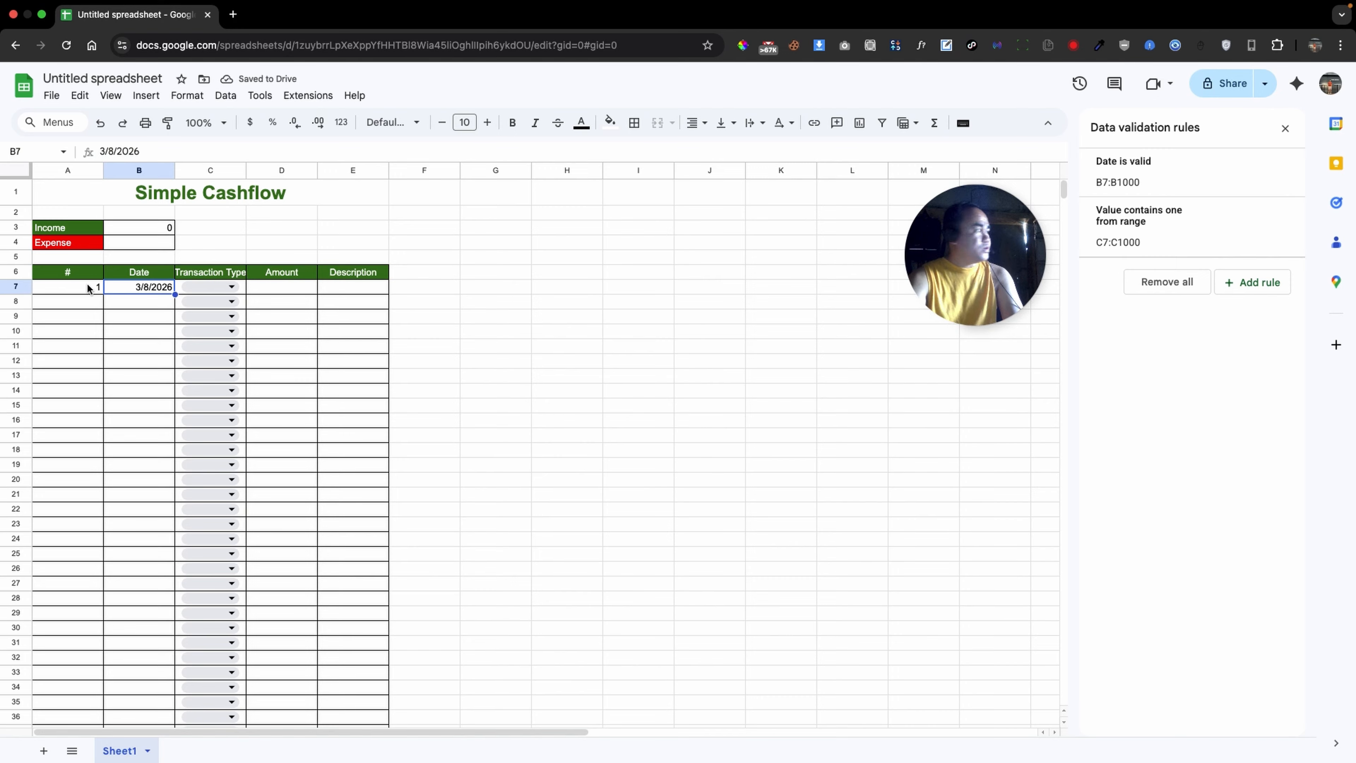
pyautogui.click(80, 292)
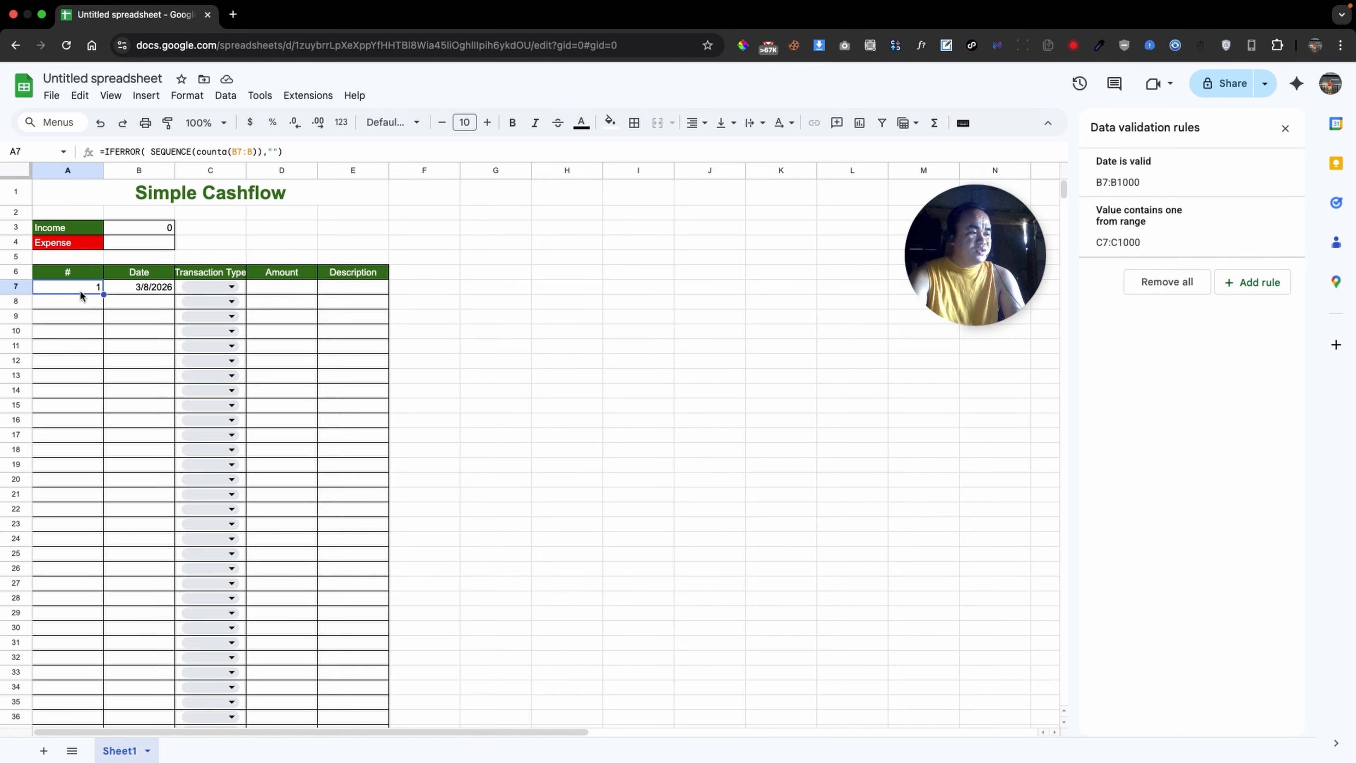
pyautogui.click(425, 302)
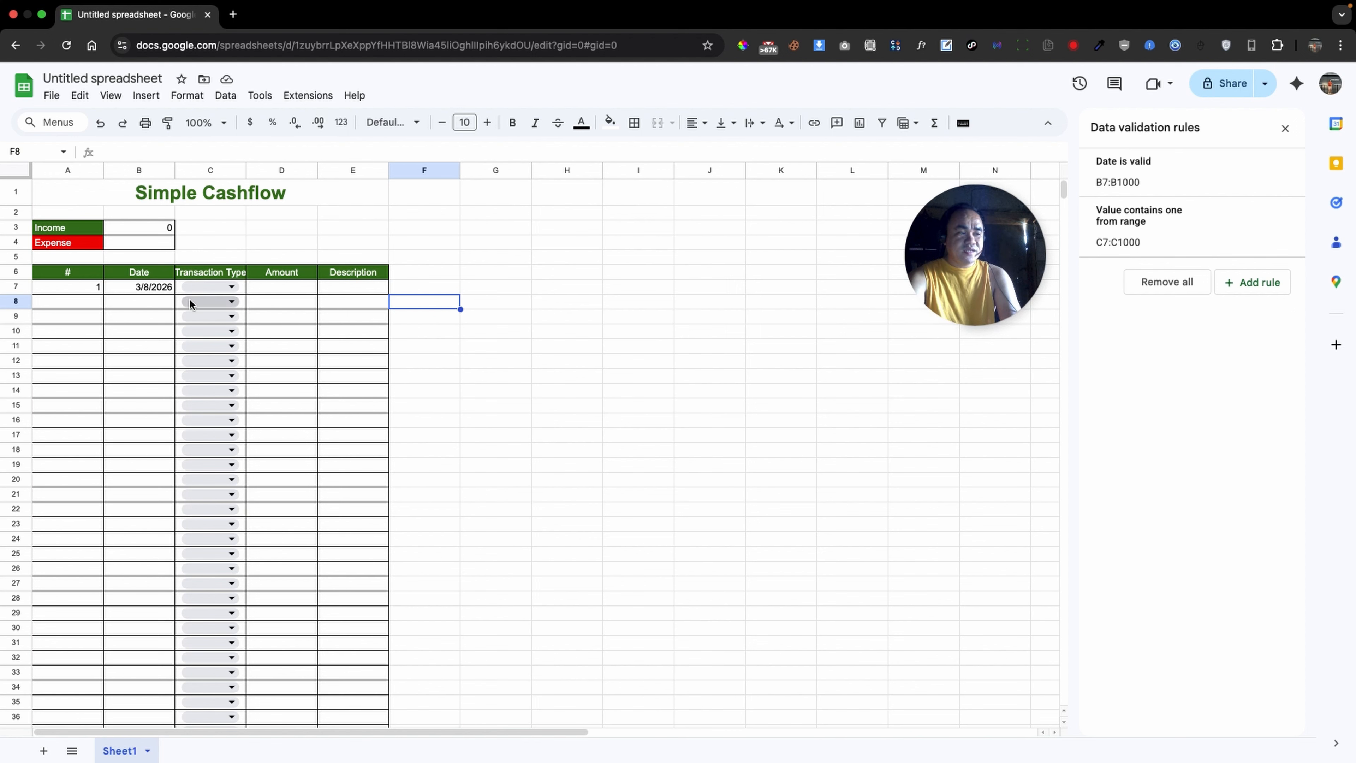
# Fill in the first transaction in row 7 with type Income, amount 91 and description Gasoline
pyautogui.click(208, 287)
pyautogui.click(199, 315)
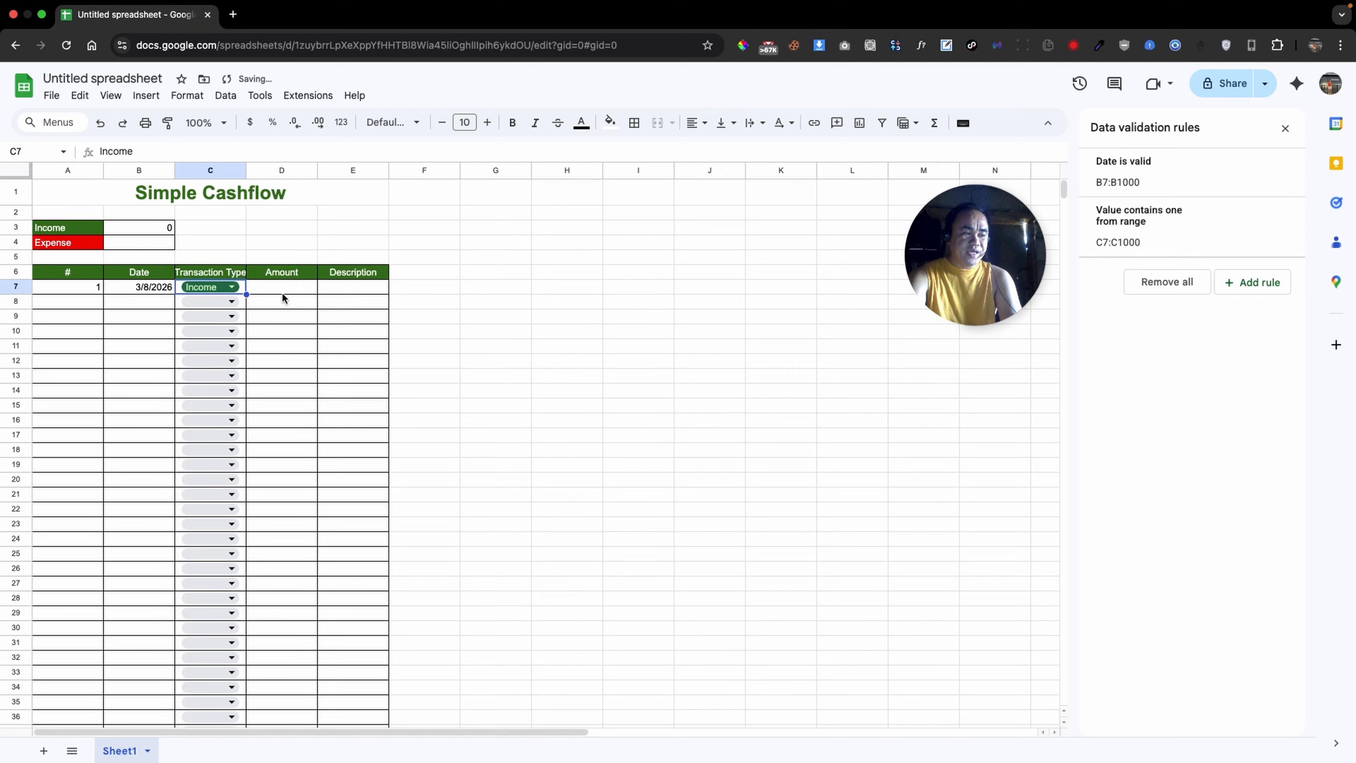
pyautogui.click(283, 292)
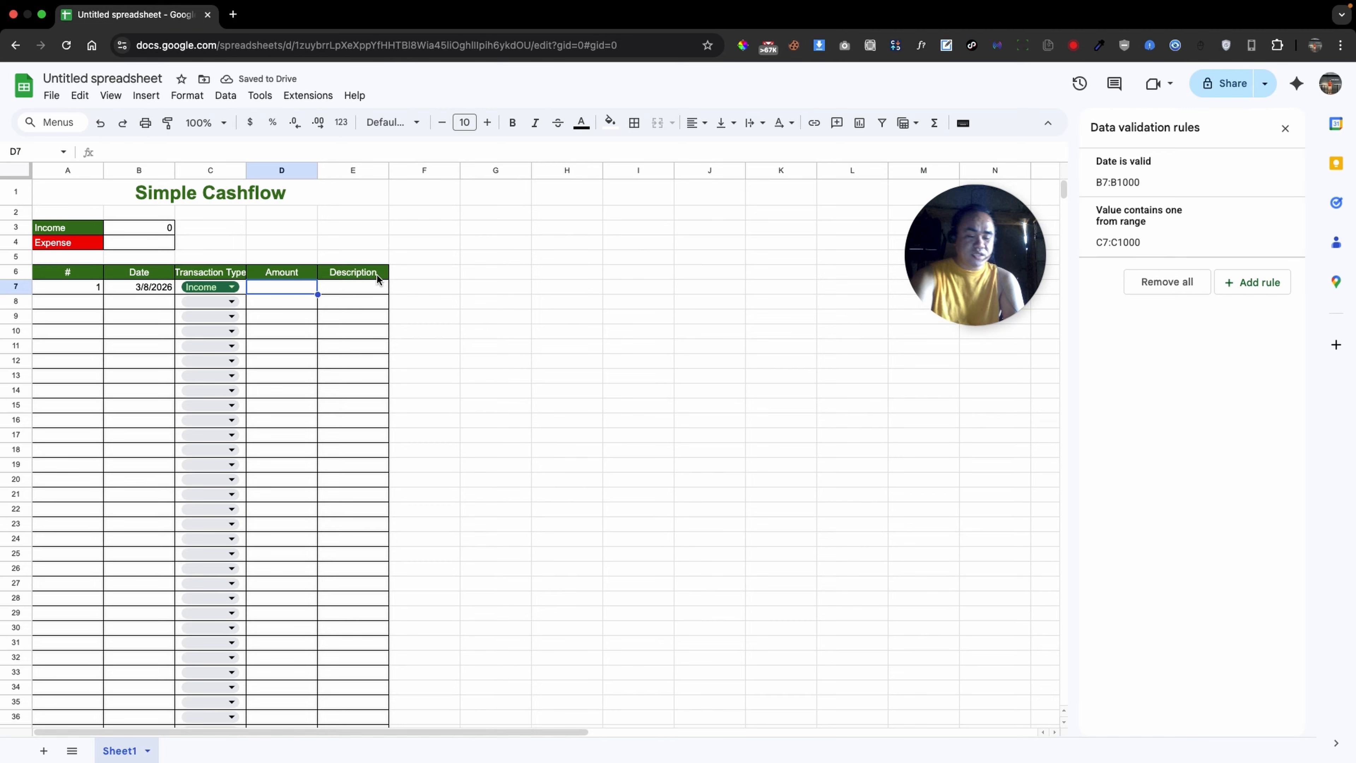
pyautogui.write('91')
pyautogui.press('Tab')
pyautogui.write('Gasoline')
pyautogui.press('Return')
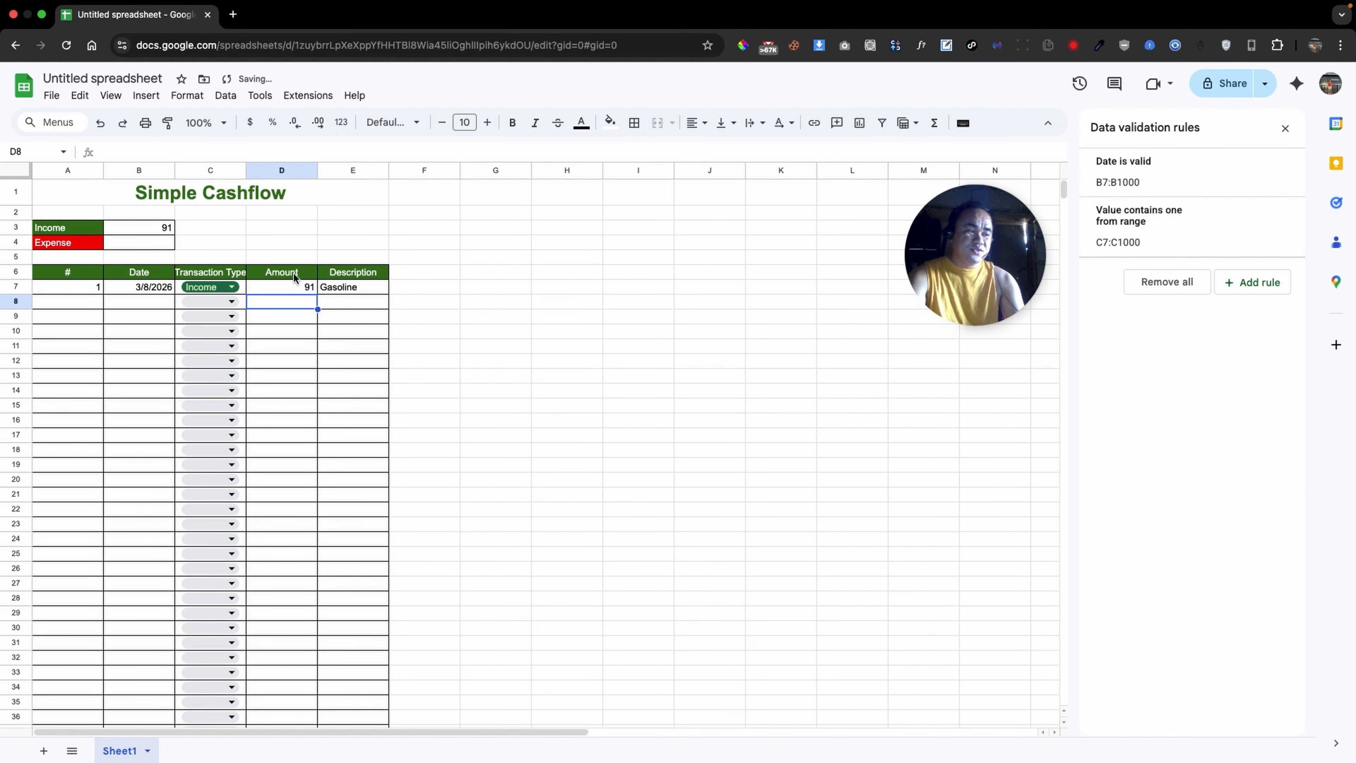
# Replace the "Income" text criterion in the B3 SUMIF formula with a reference to cell A3 and review the formula
pyautogui.click(144, 230)
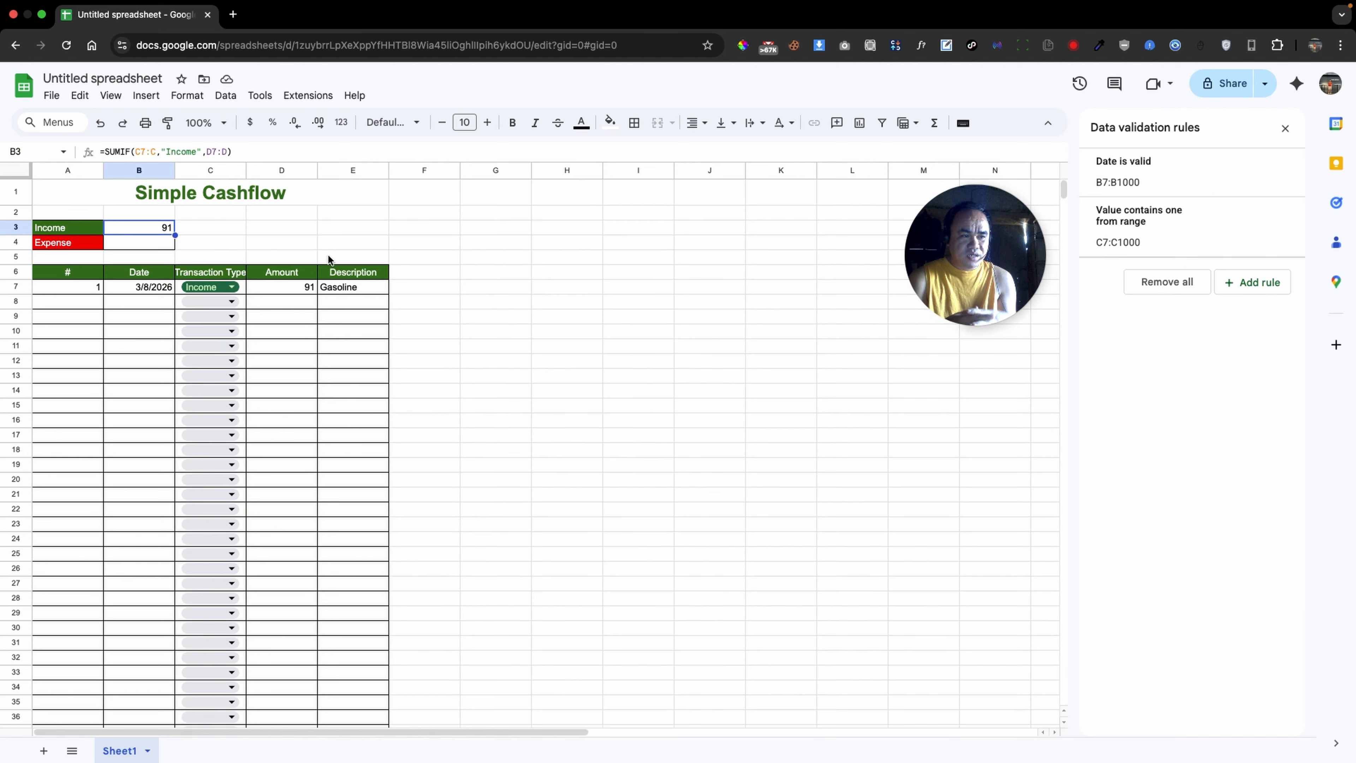
pyautogui.click(302, 291)
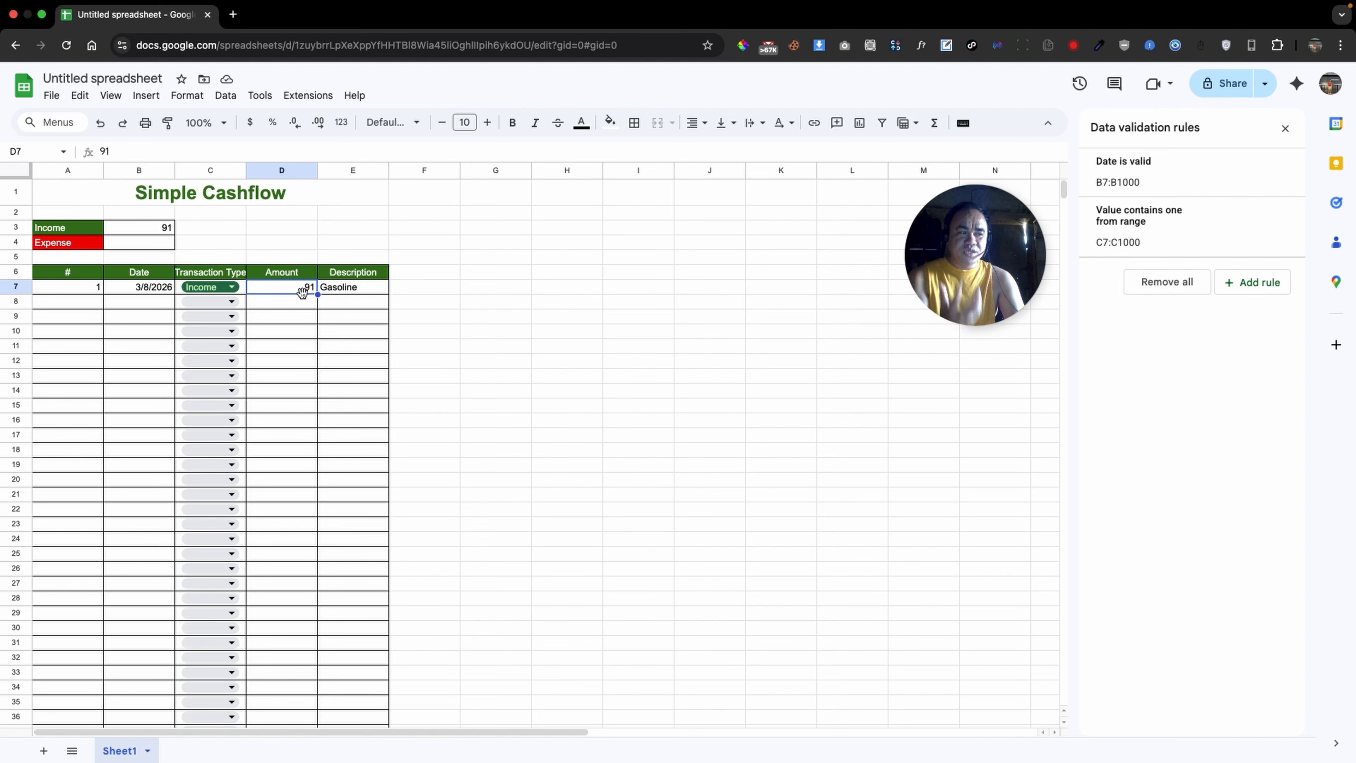
pyautogui.click(140, 230)
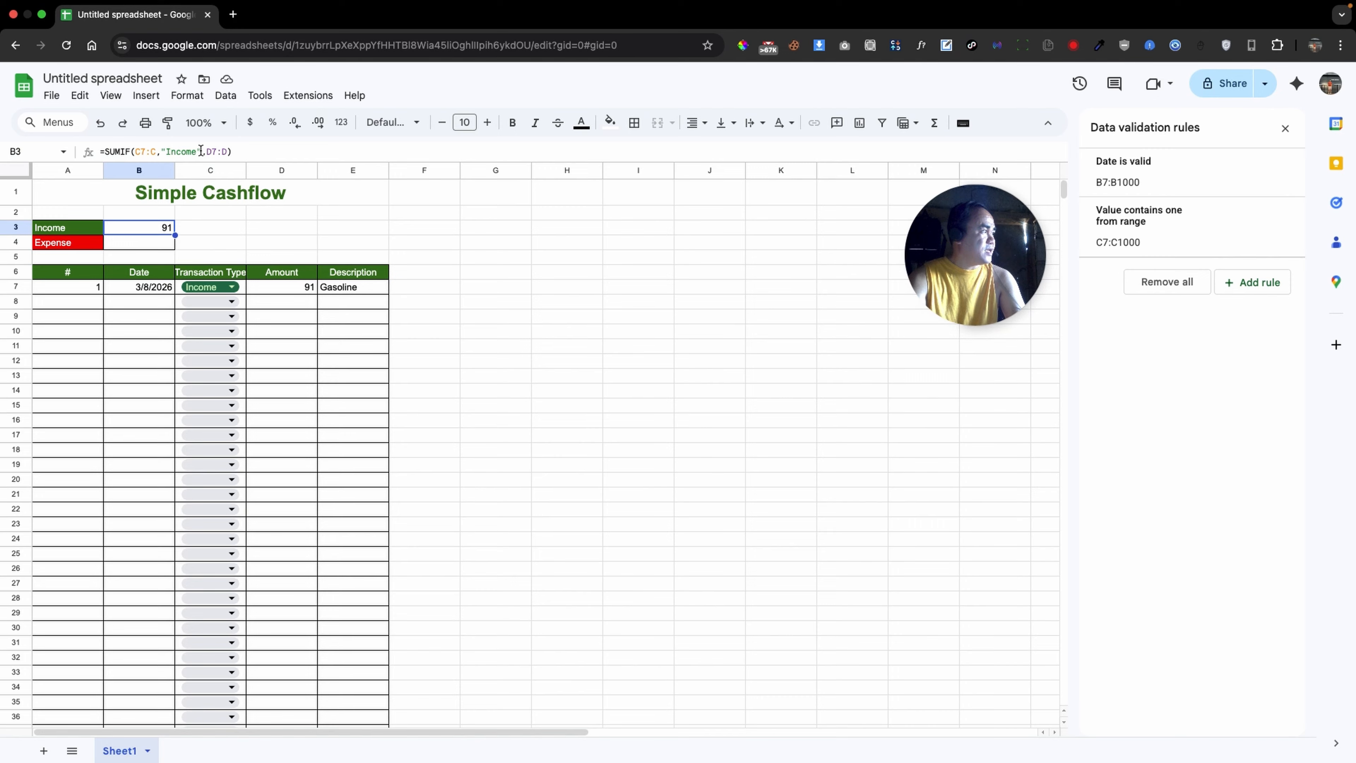
pyautogui.moveTo(201, 151); pyautogui.dragTo(162, 152)
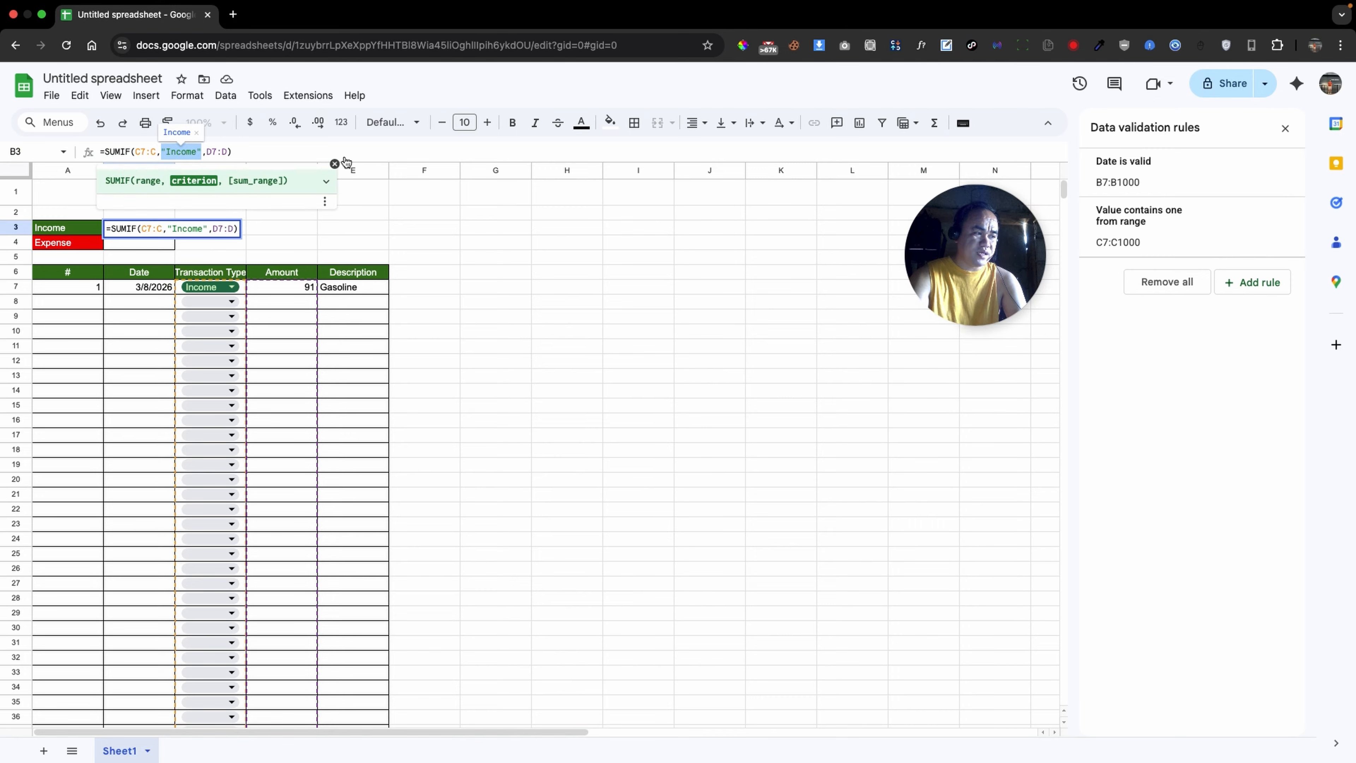
pyautogui.press('BackSpace')
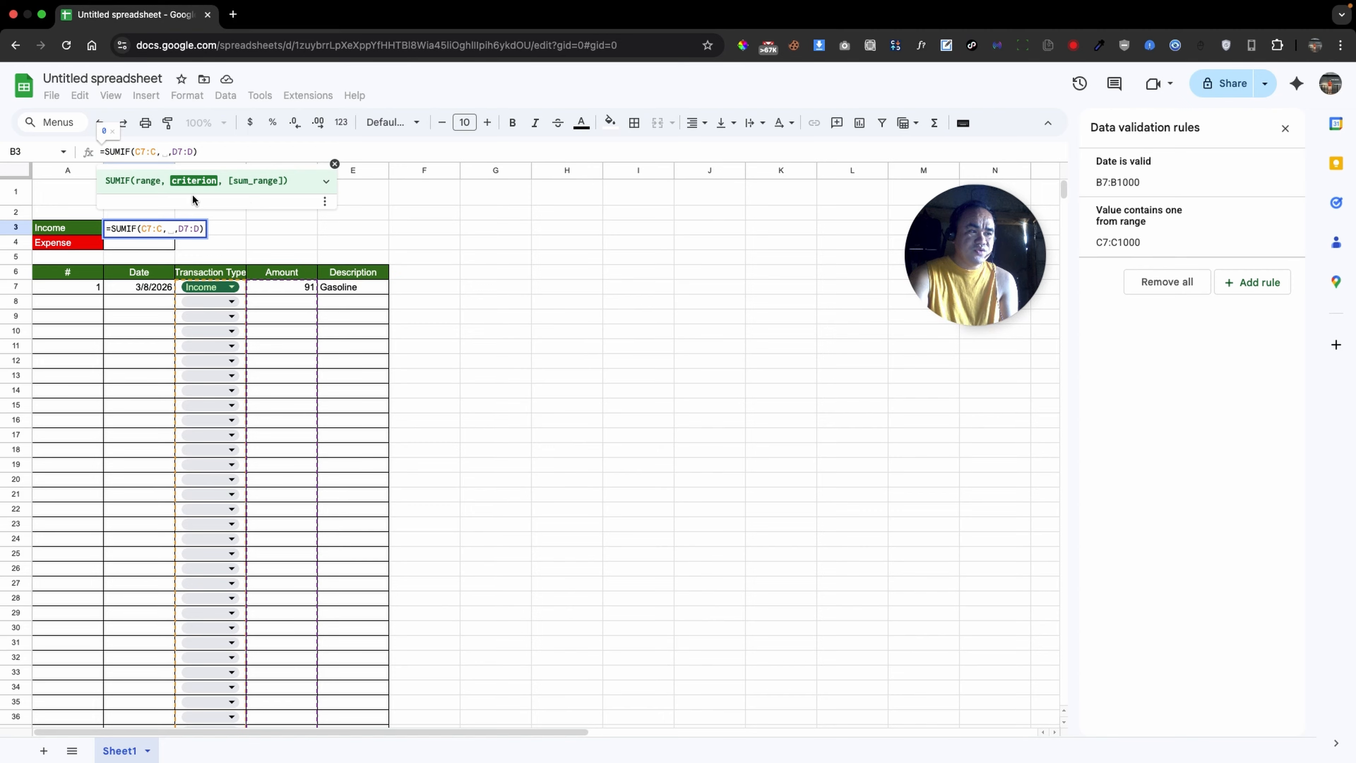
pyautogui.click(80, 230)
pyautogui.press('Return')
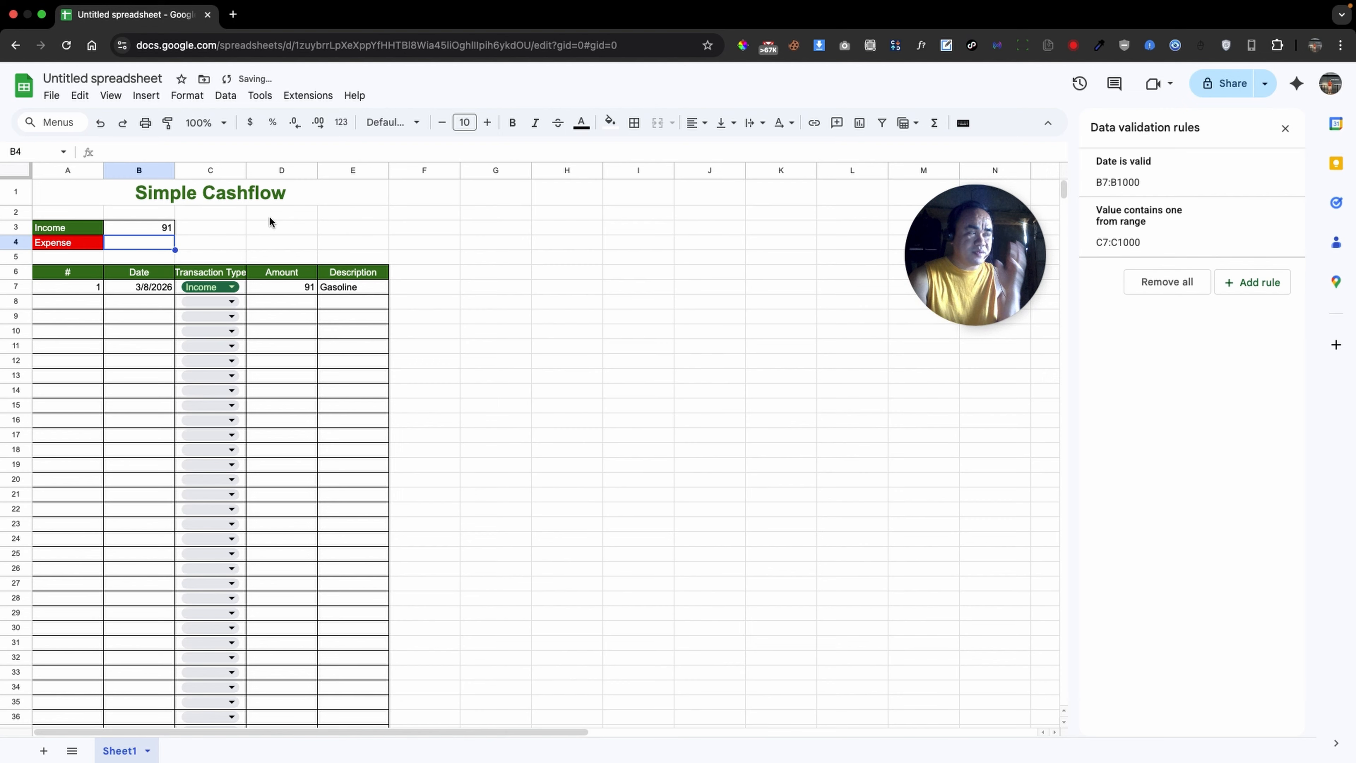
pyautogui.press('Up')
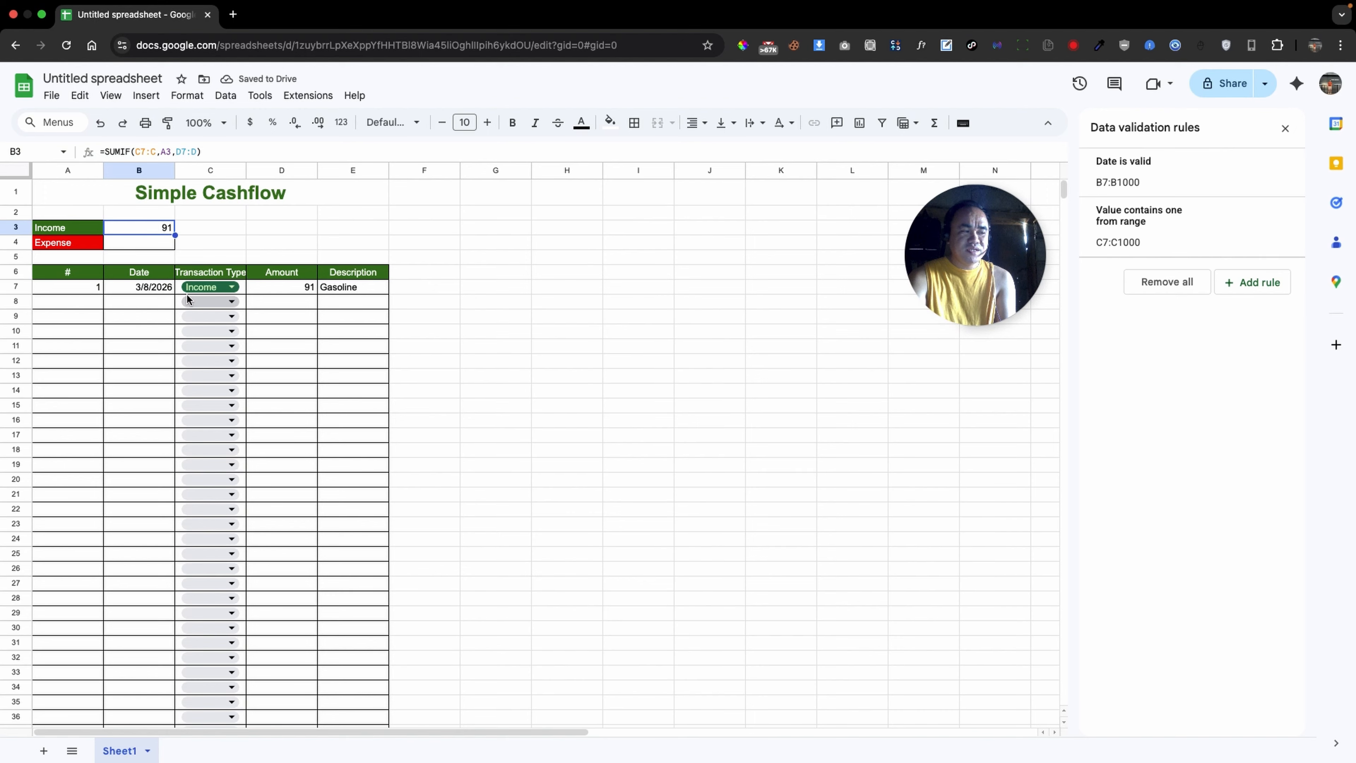
pyautogui.click(170, 152)
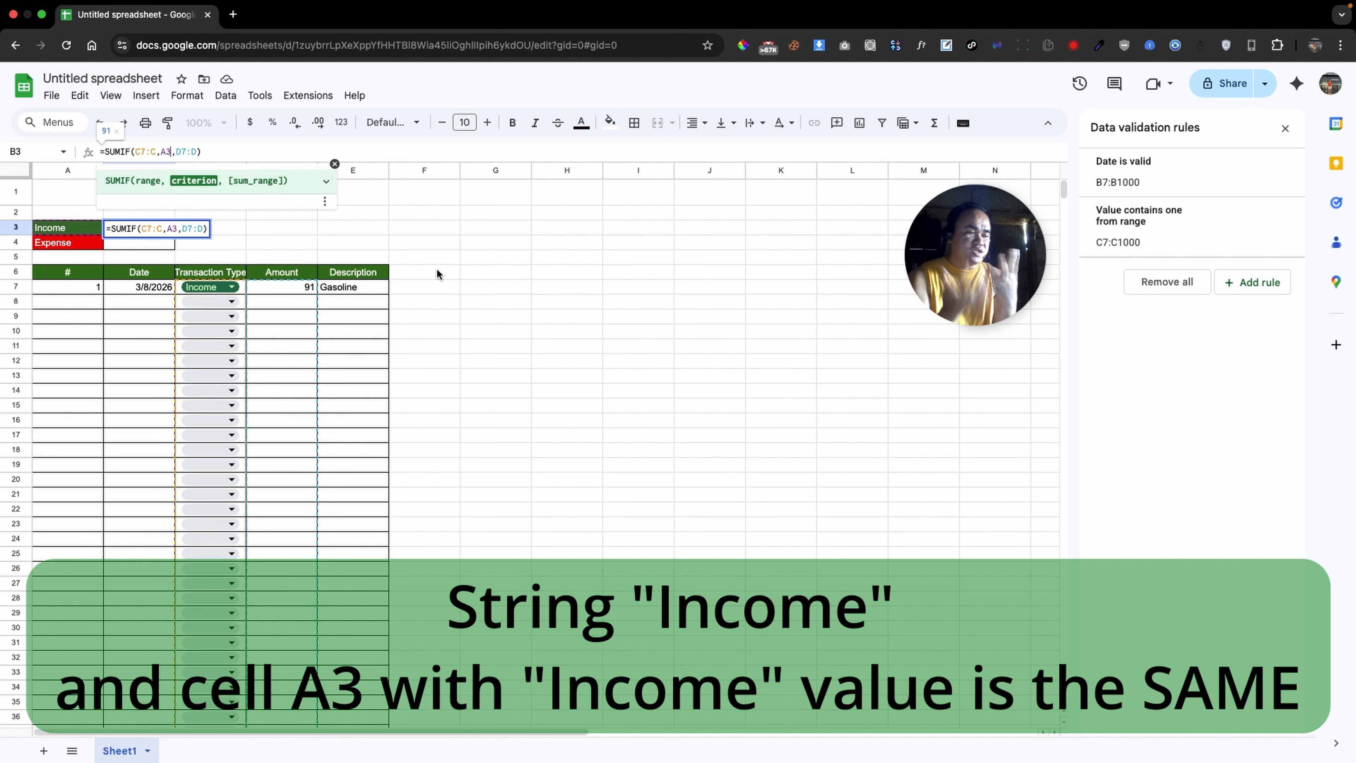
pyautogui.press('Return')
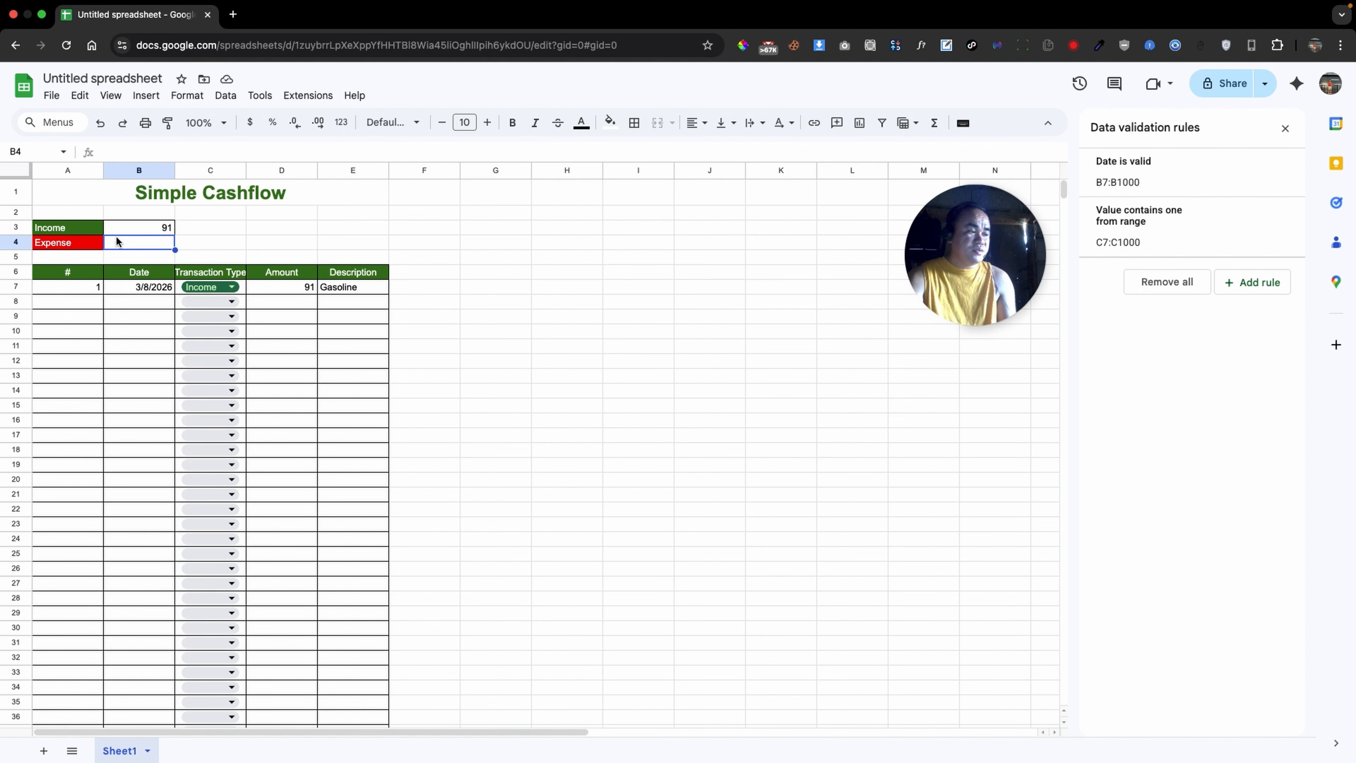
# Reuse the Income SUMIF formula in the Expense total cell B4, changing its criterion reference to A4
pyautogui.click(120, 231)
pyautogui.press('Down')
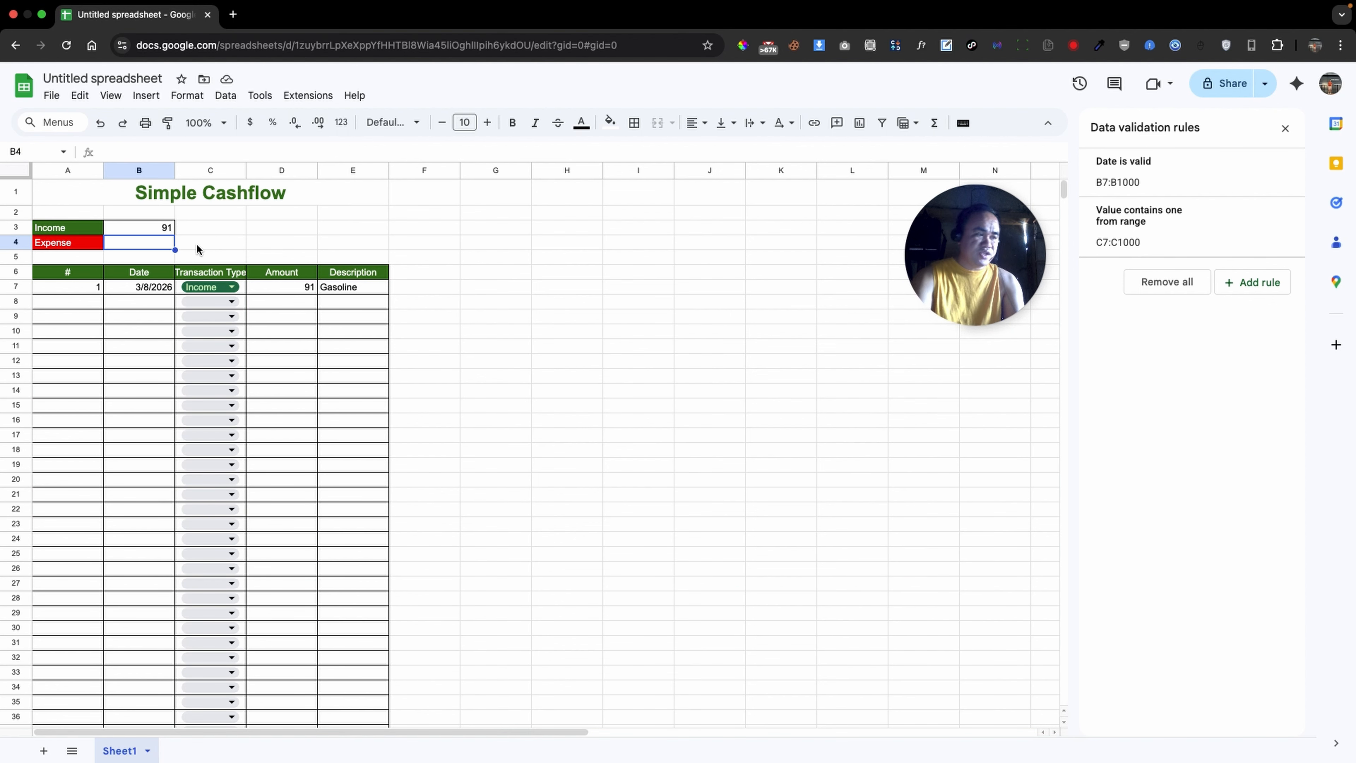
pyautogui.press('Up')
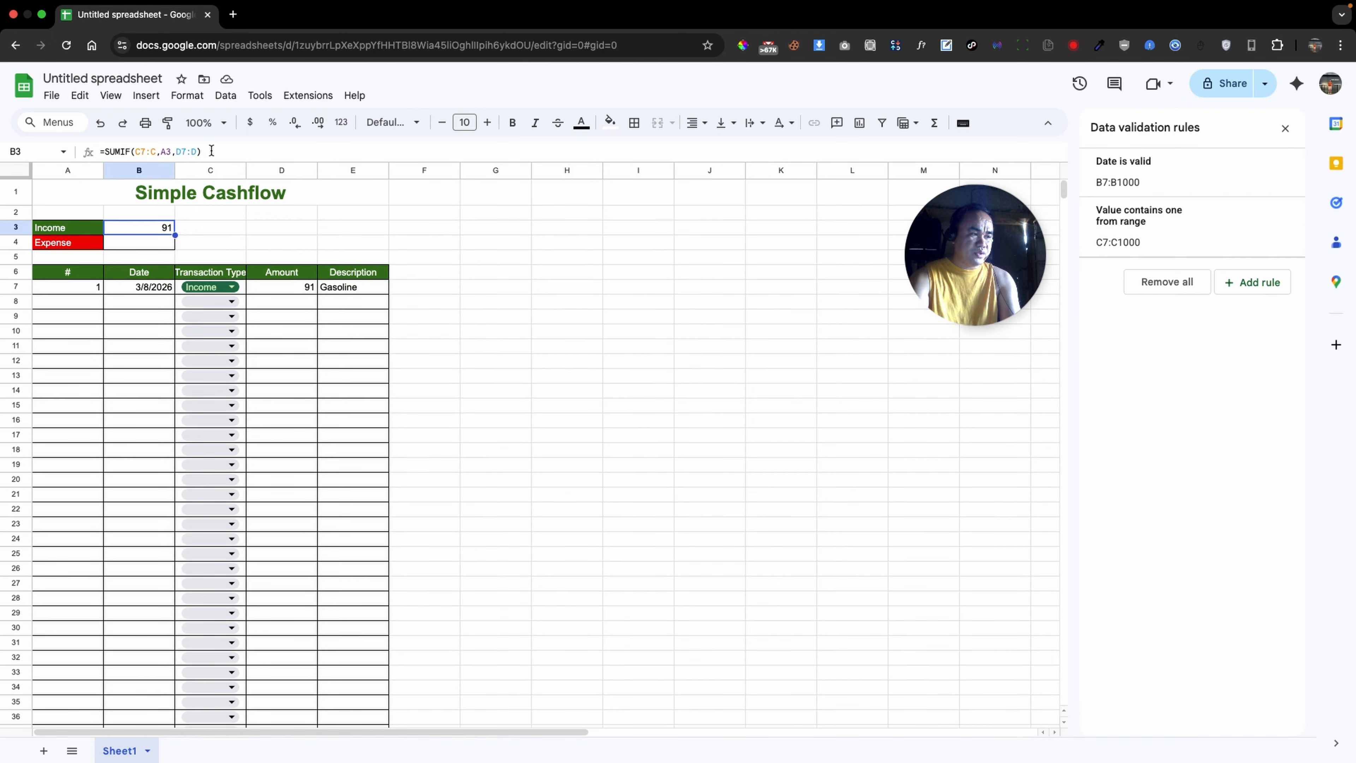
pyautogui.press('Down')
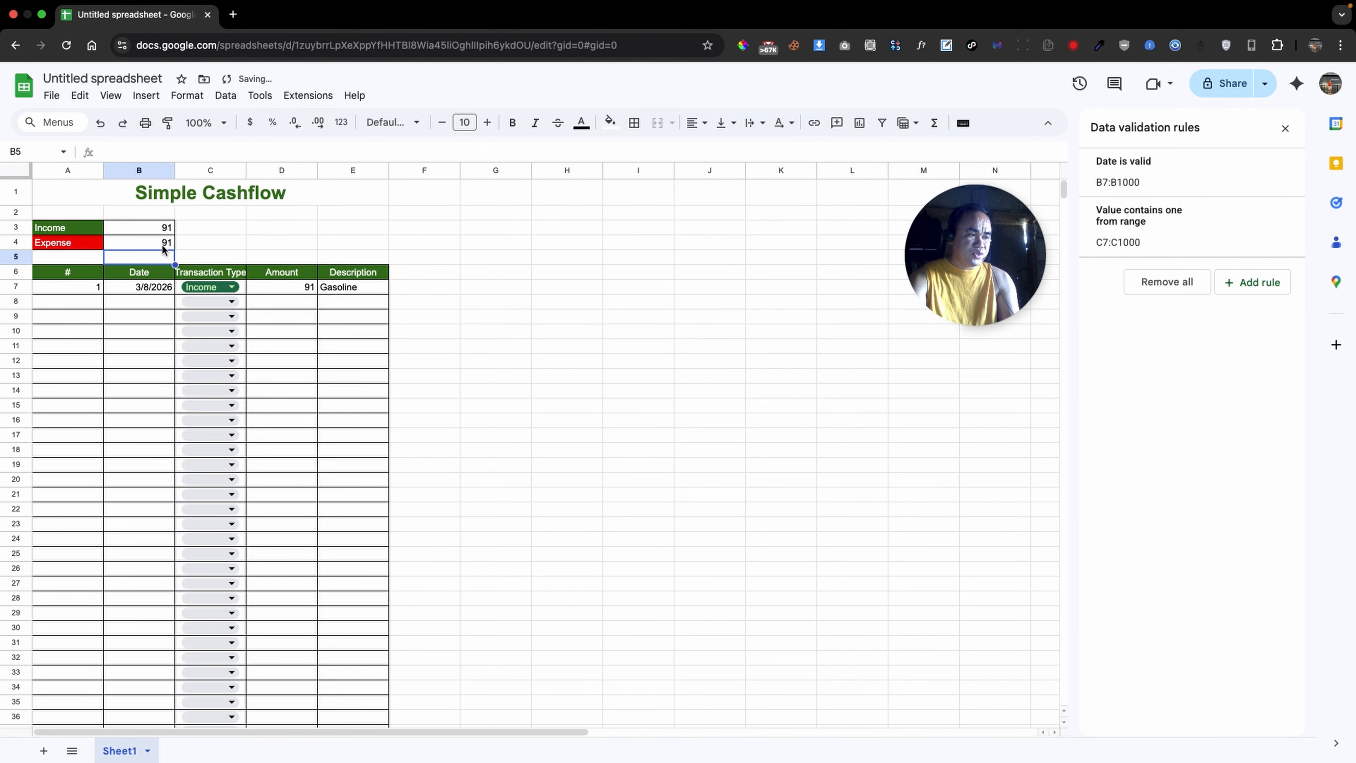
pyautogui.doubleClick(166, 246)
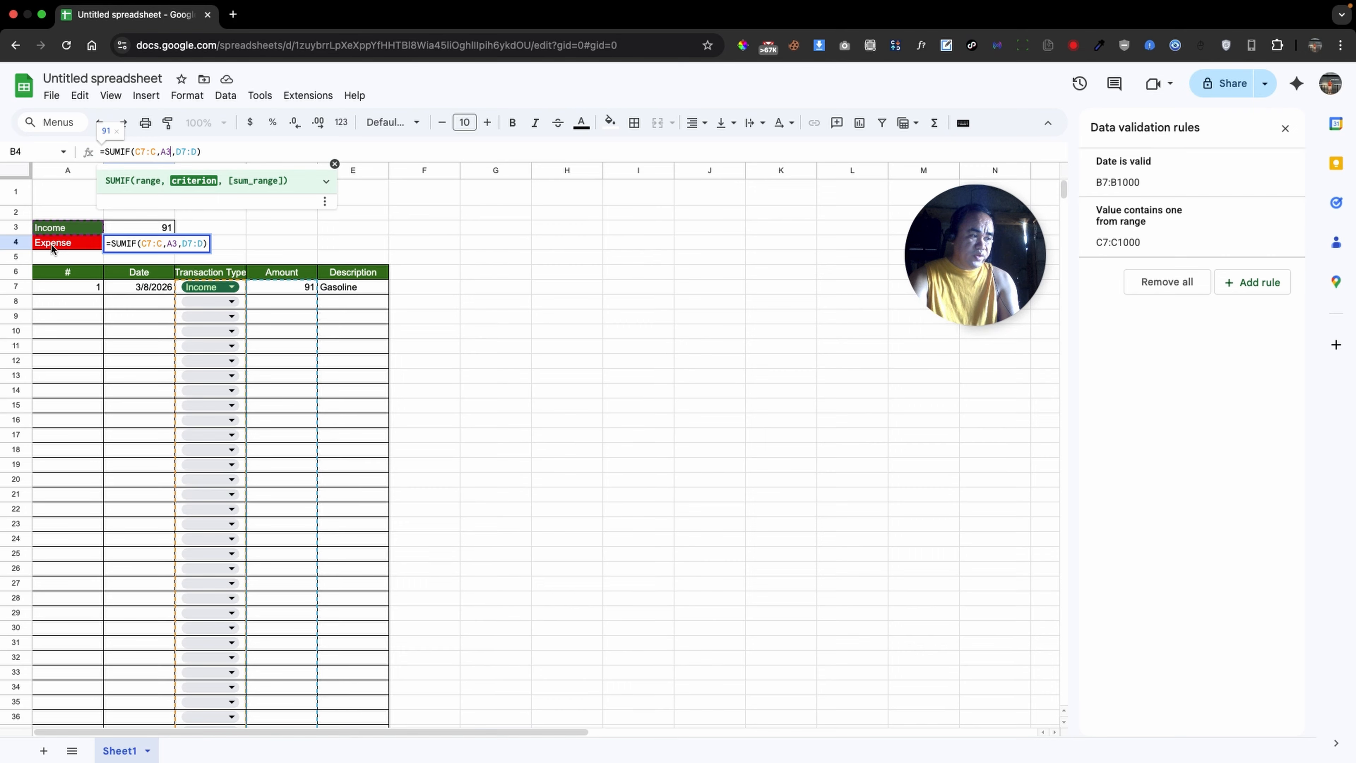
pyautogui.press('BackSpace')
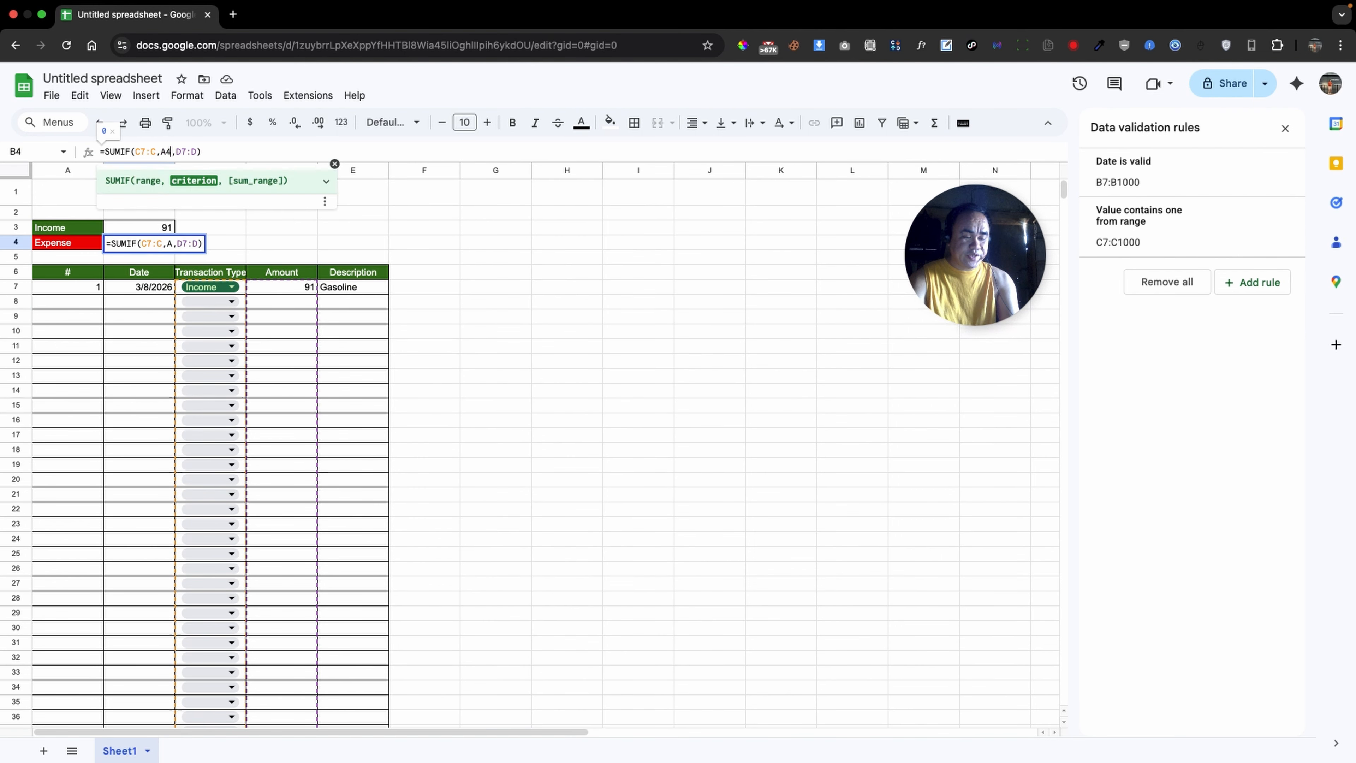
pyautogui.write('4')
pyautogui.press('Return')
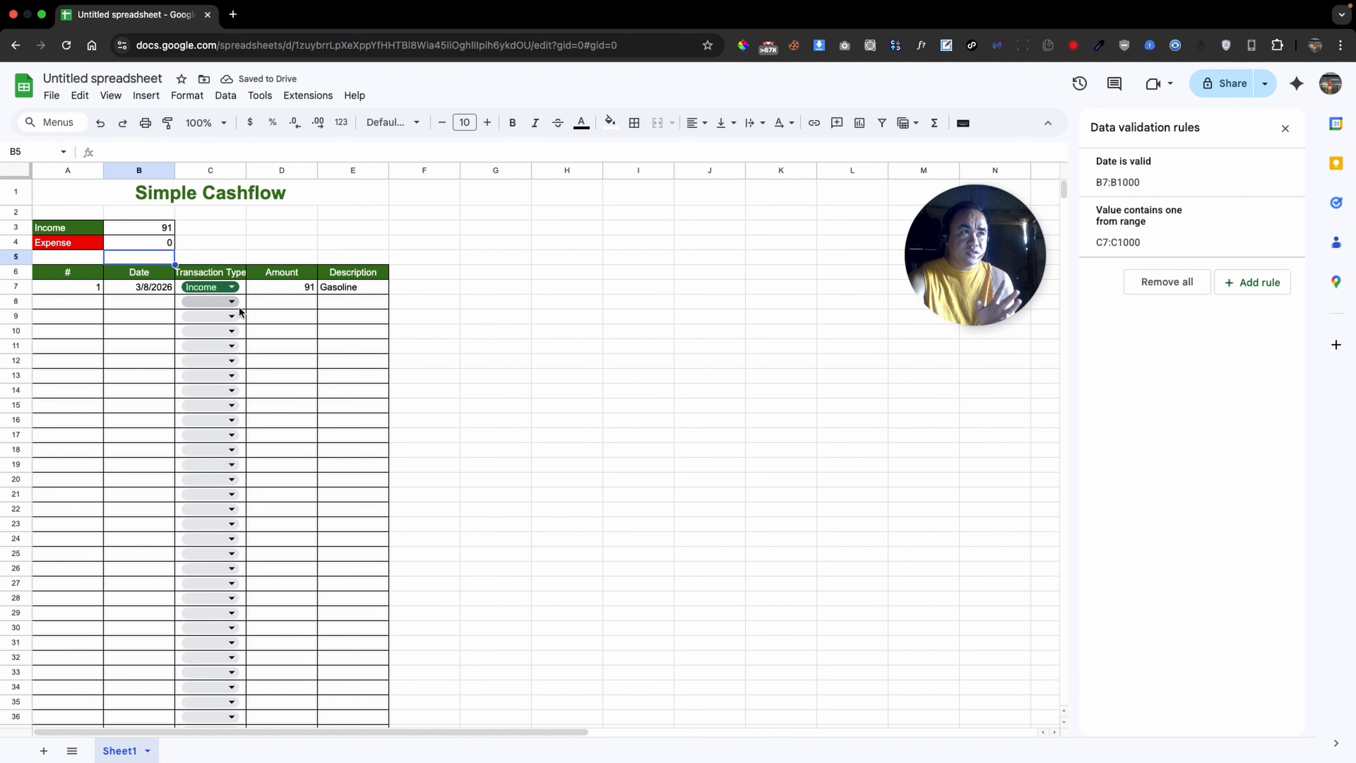
# Fill in the second transaction in row 8 with date 3/8/2026, type Expense, amount 50 and description Resort Entrance
pyautogui.doubleClick(156, 303)
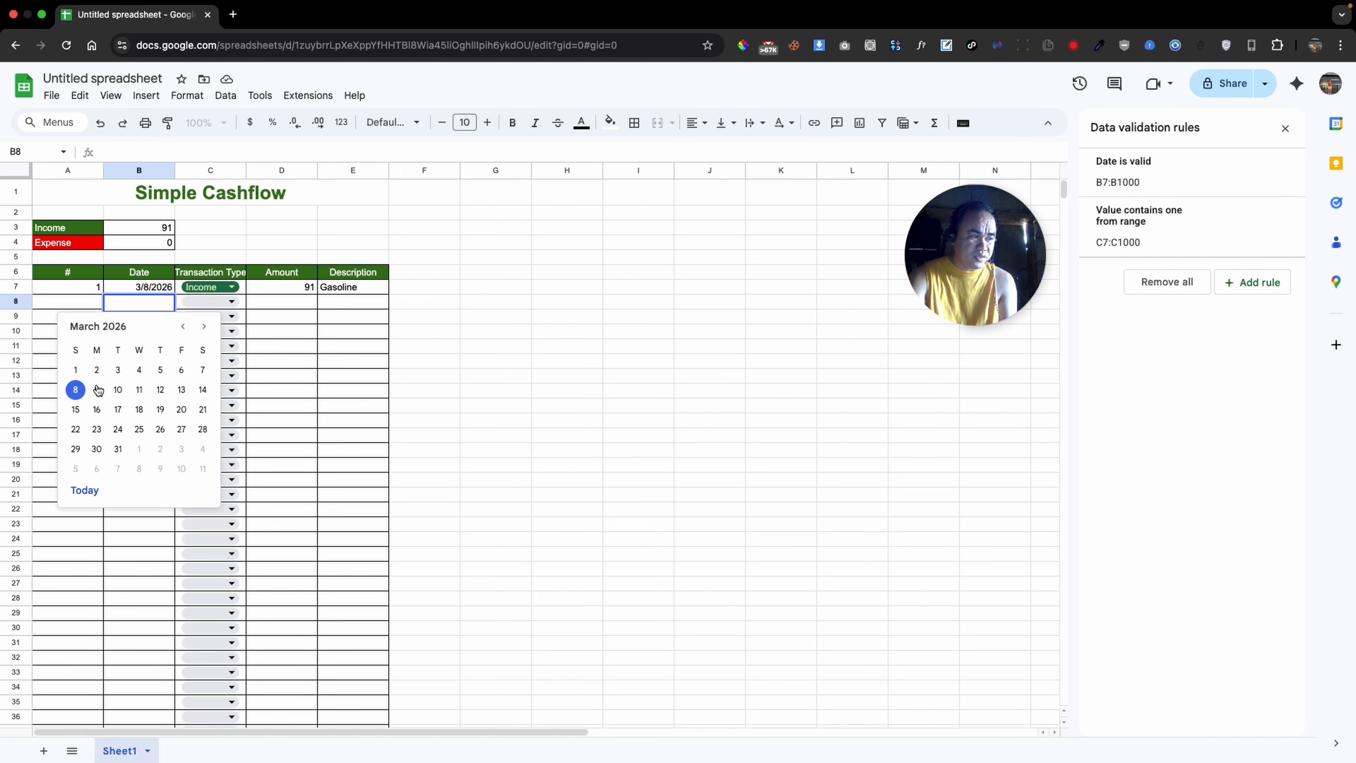
pyautogui.click(75, 390)
pyautogui.click(232, 302)
pyautogui.click(214, 347)
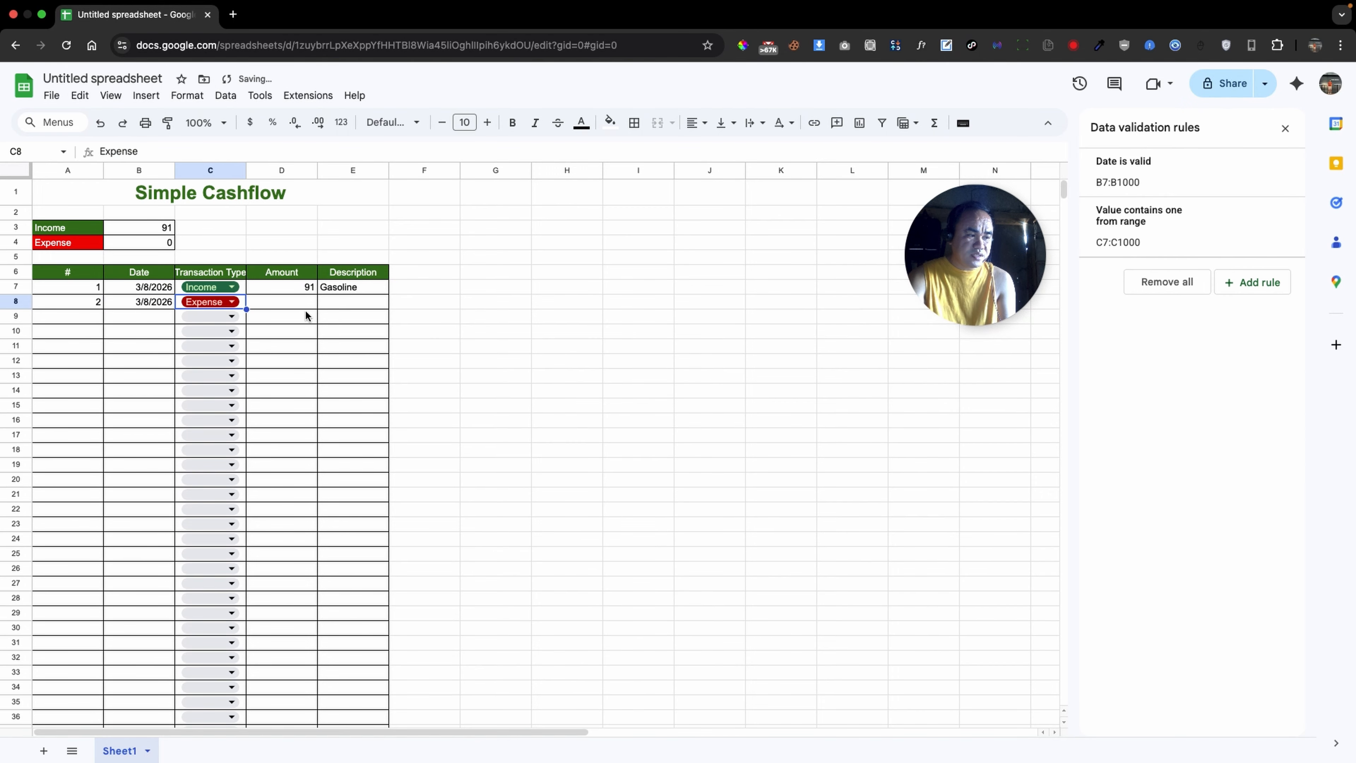
pyautogui.click(307, 315)
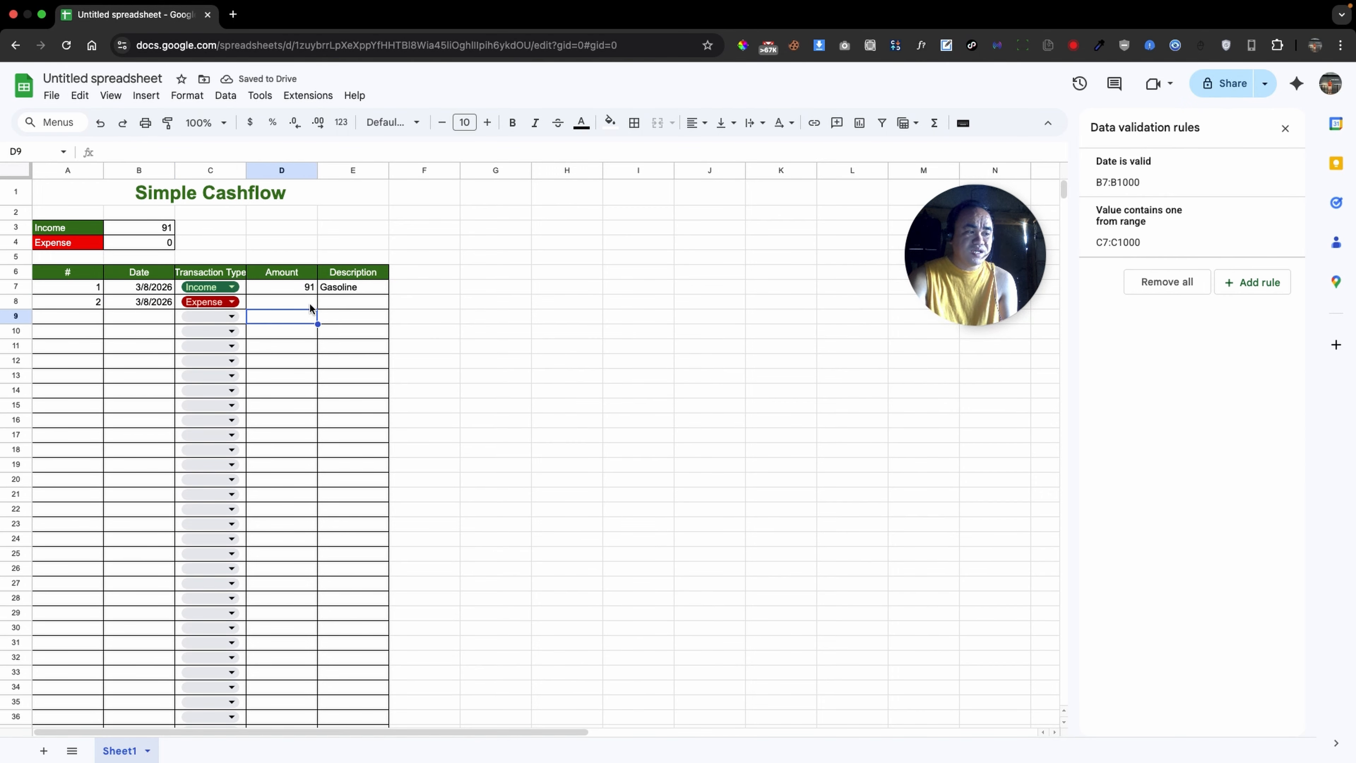
pyautogui.click(311, 302)
pyautogui.write('50')
pyautogui.press('Tab')
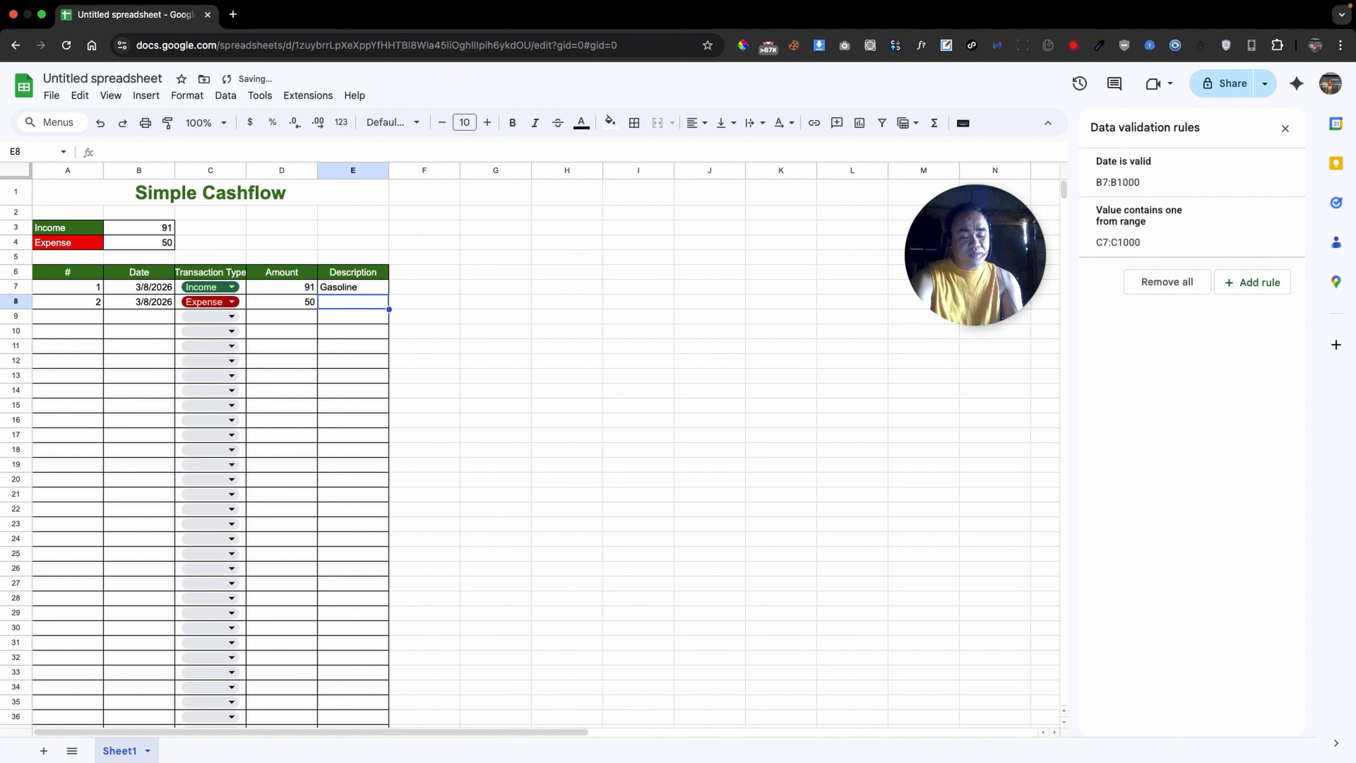
pyautogui.write('Resort Entranc3')
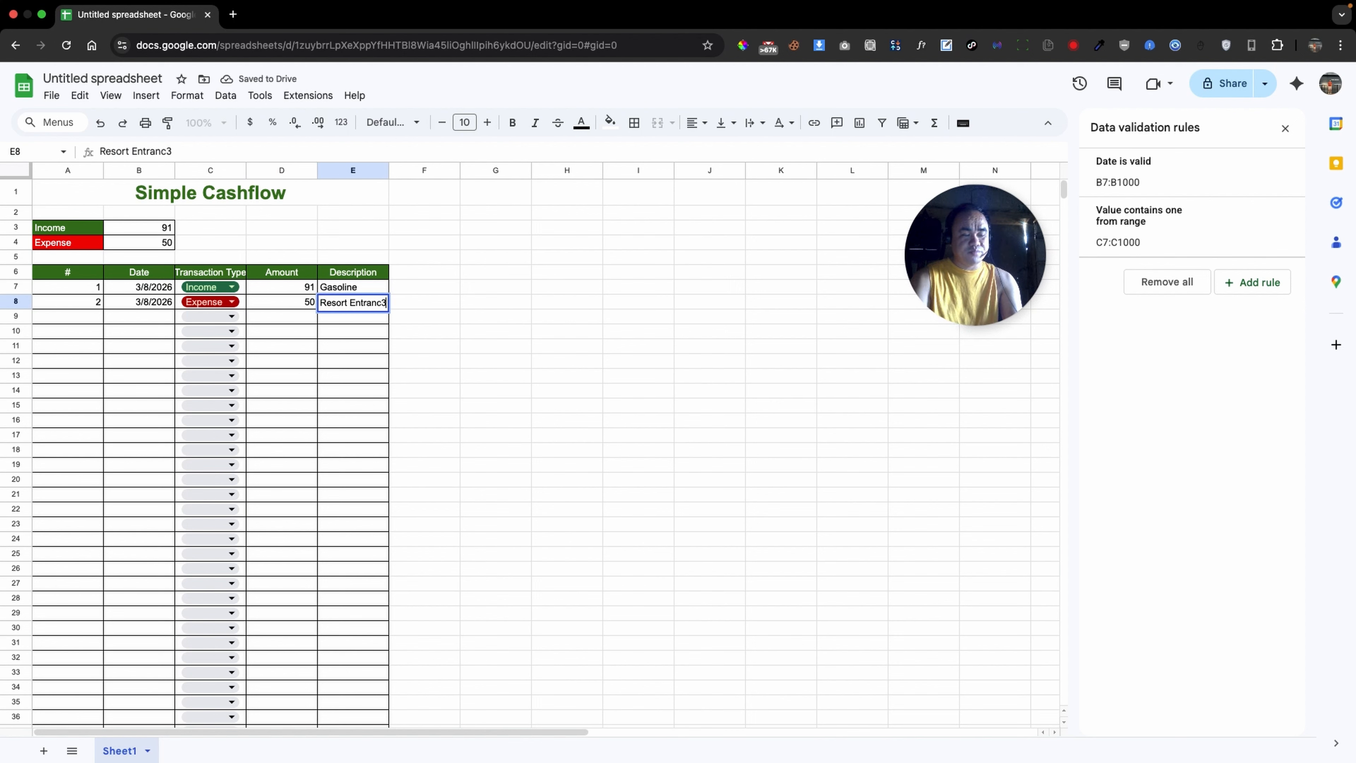
pyautogui.press('BackSpace')
pyautogui.write('e')
pyautogui.press('Return')
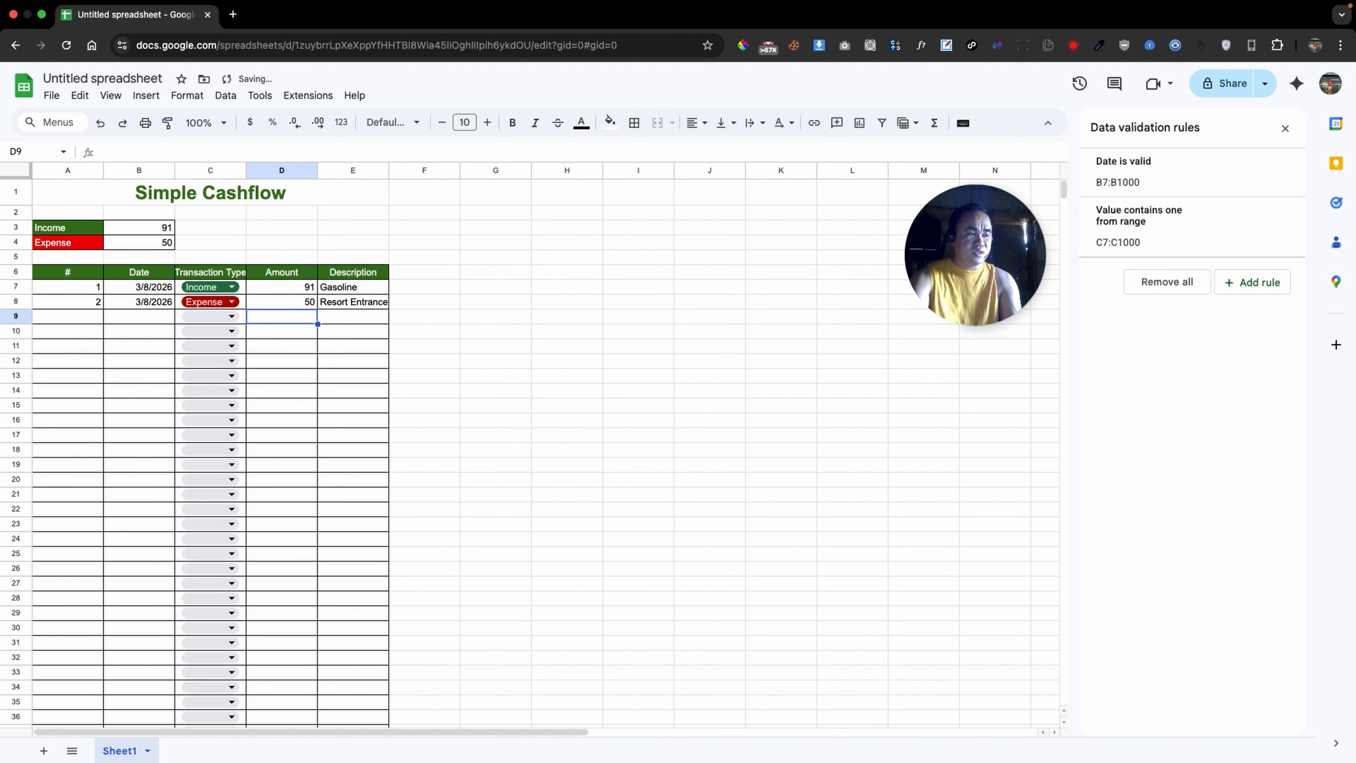
# Fill in the third transaction in row 9 with date 3/8/2026, type Income, amount 700 and description Raket
pyautogui.click(425, 390)
pyautogui.click(86, 316)
pyautogui.doubleClick(149, 316)
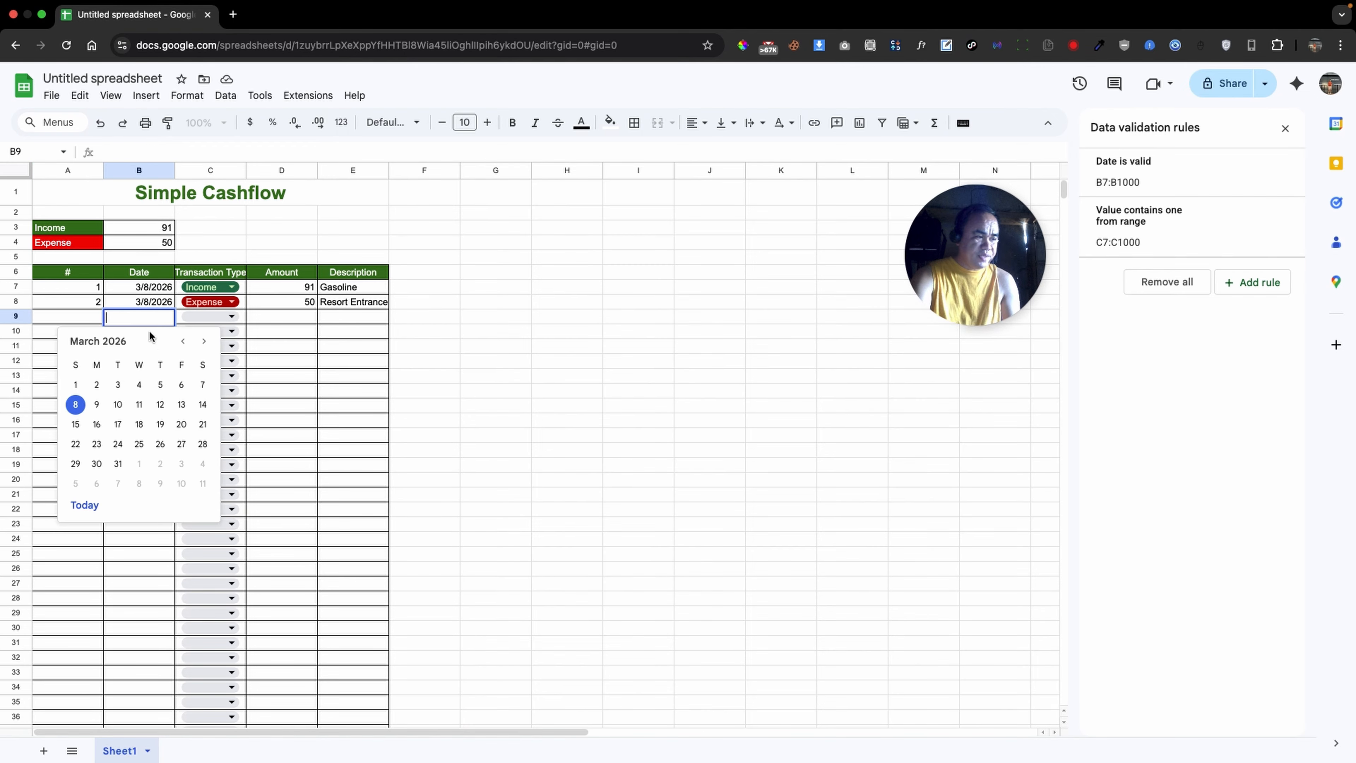
pyautogui.click(75, 404)
pyautogui.click(186, 315)
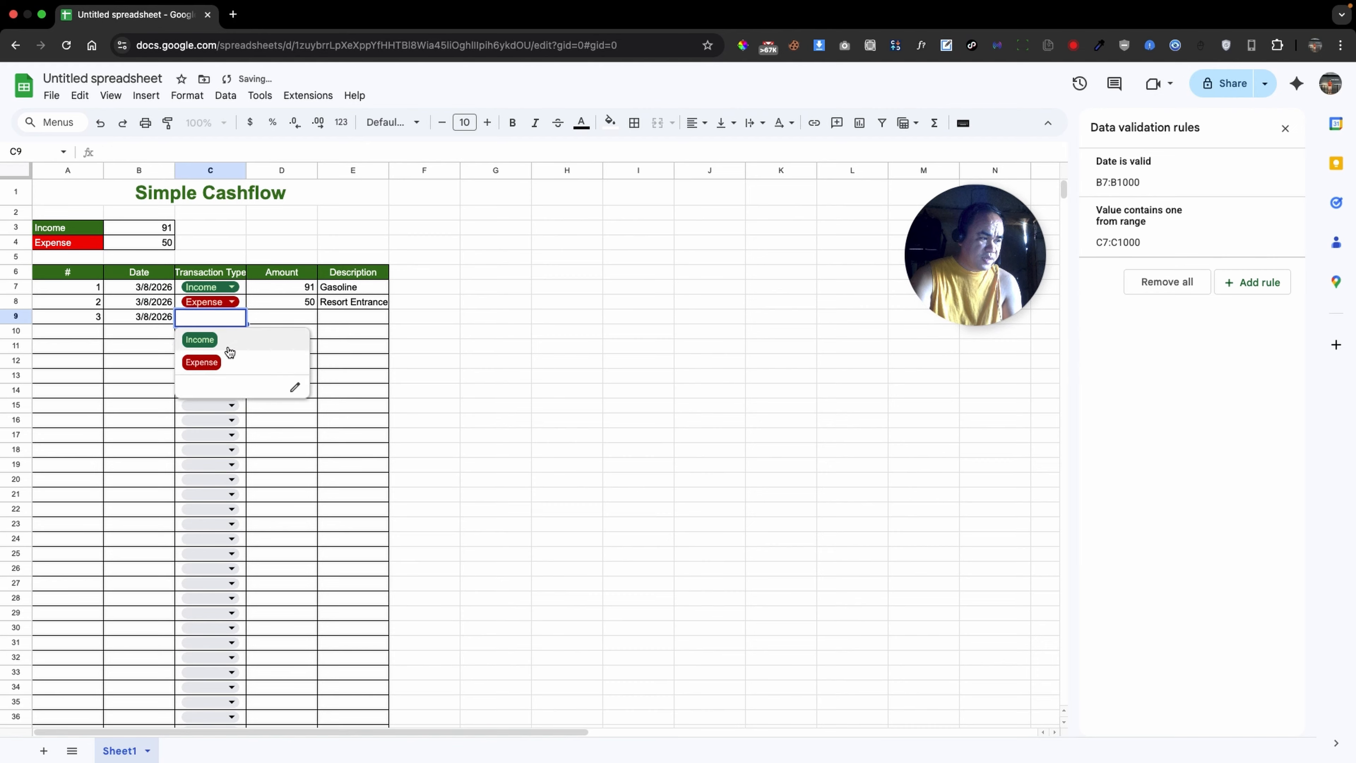
pyautogui.click(294, 341)
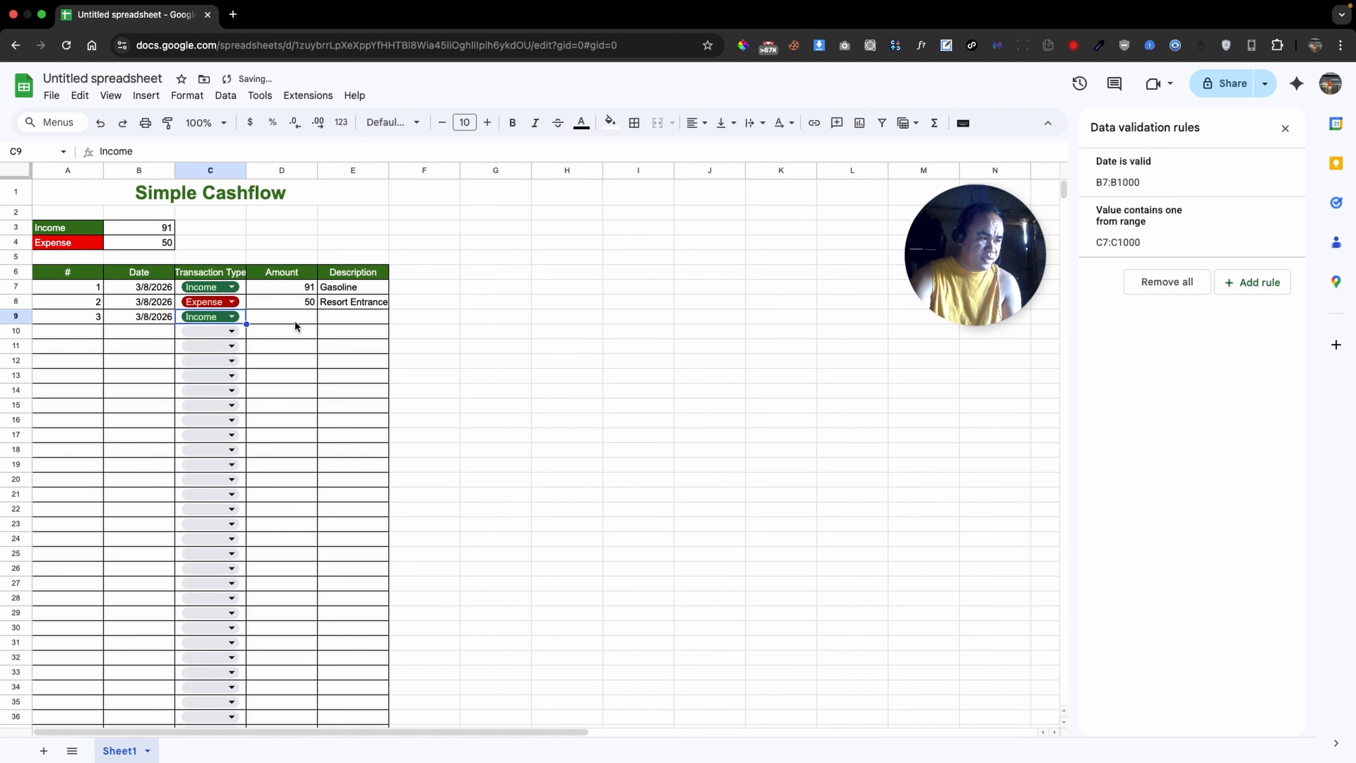
pyautogui.click(313, 320)
pyautogui.write('700')
pyautogui.press('Tab')
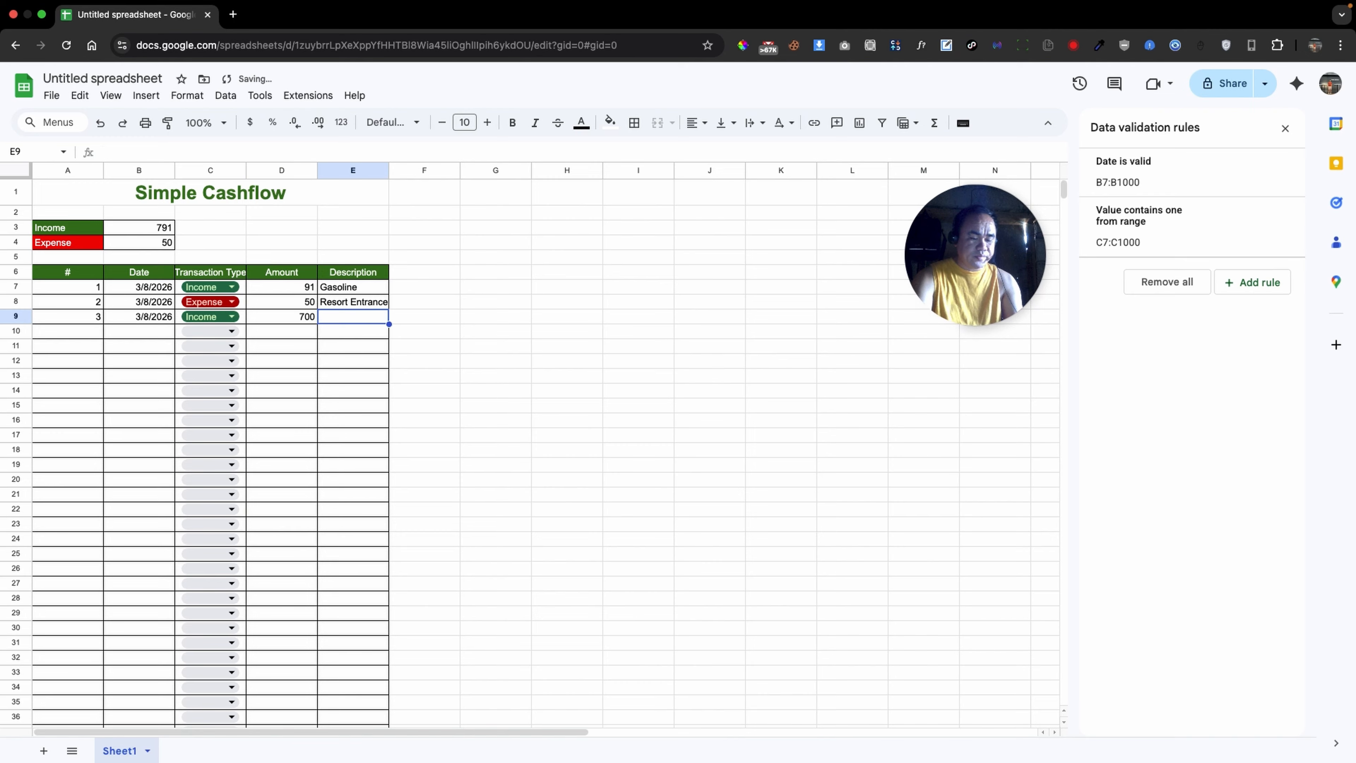
pyautogui.write('Raket')
pyautogui.press('Return')
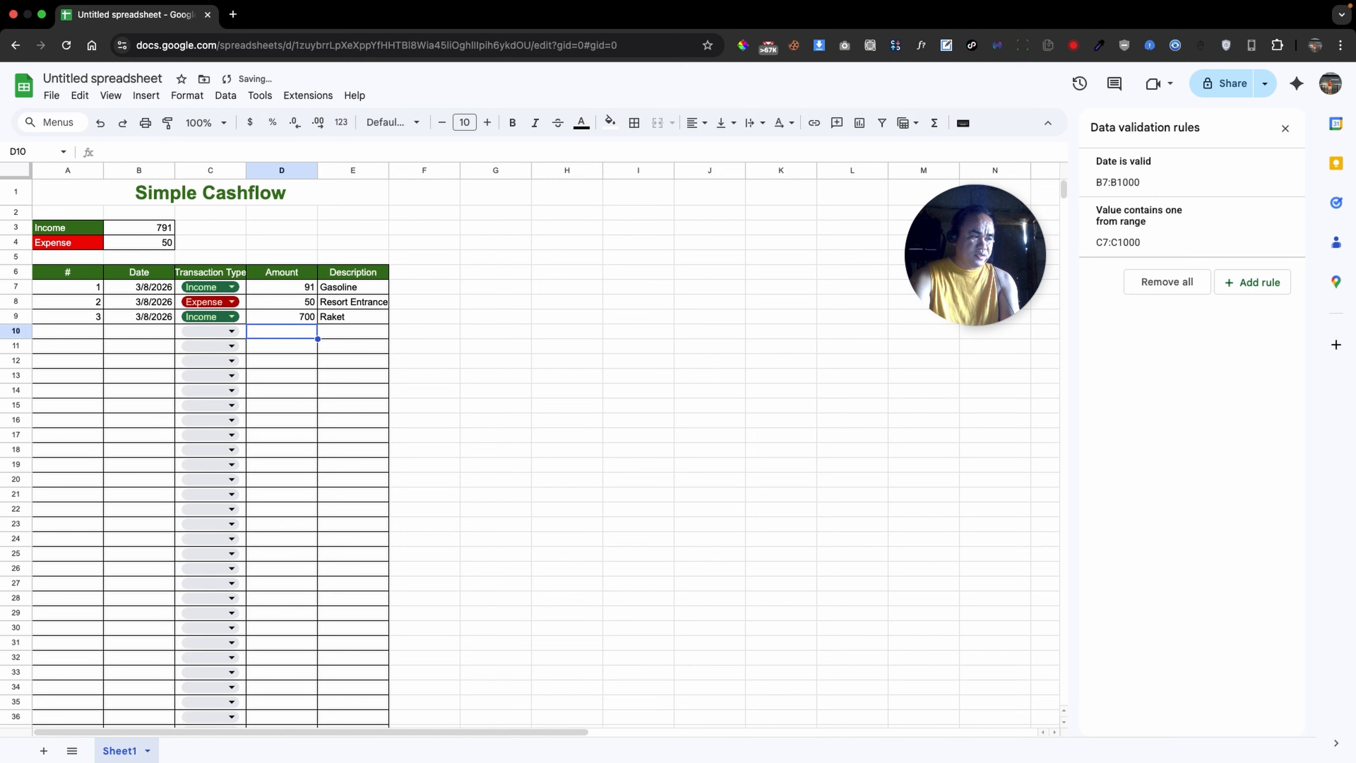
# Check the Income and Expense totals and fill in row 10 with date 3/8/2026, type Expense, amount 40 and description Kape
pyautogui.click(156, 229)
pyautogui.click(159, 246)
pyautogui.doubleClick(142, 332)
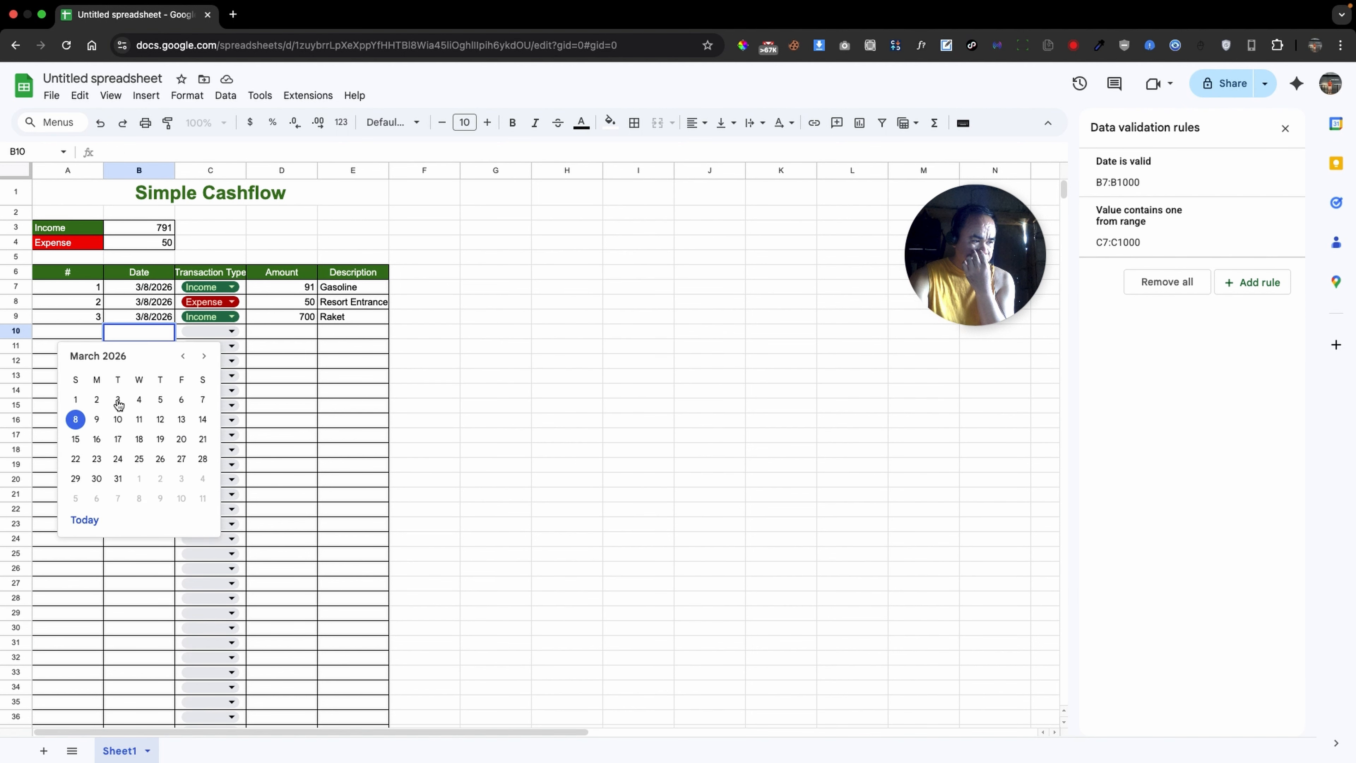
pyautogui.click(76, 419)
pyautogui.click(230, 331)
pyautogui.click(229, 376)
pyautogui.click(297, 327)
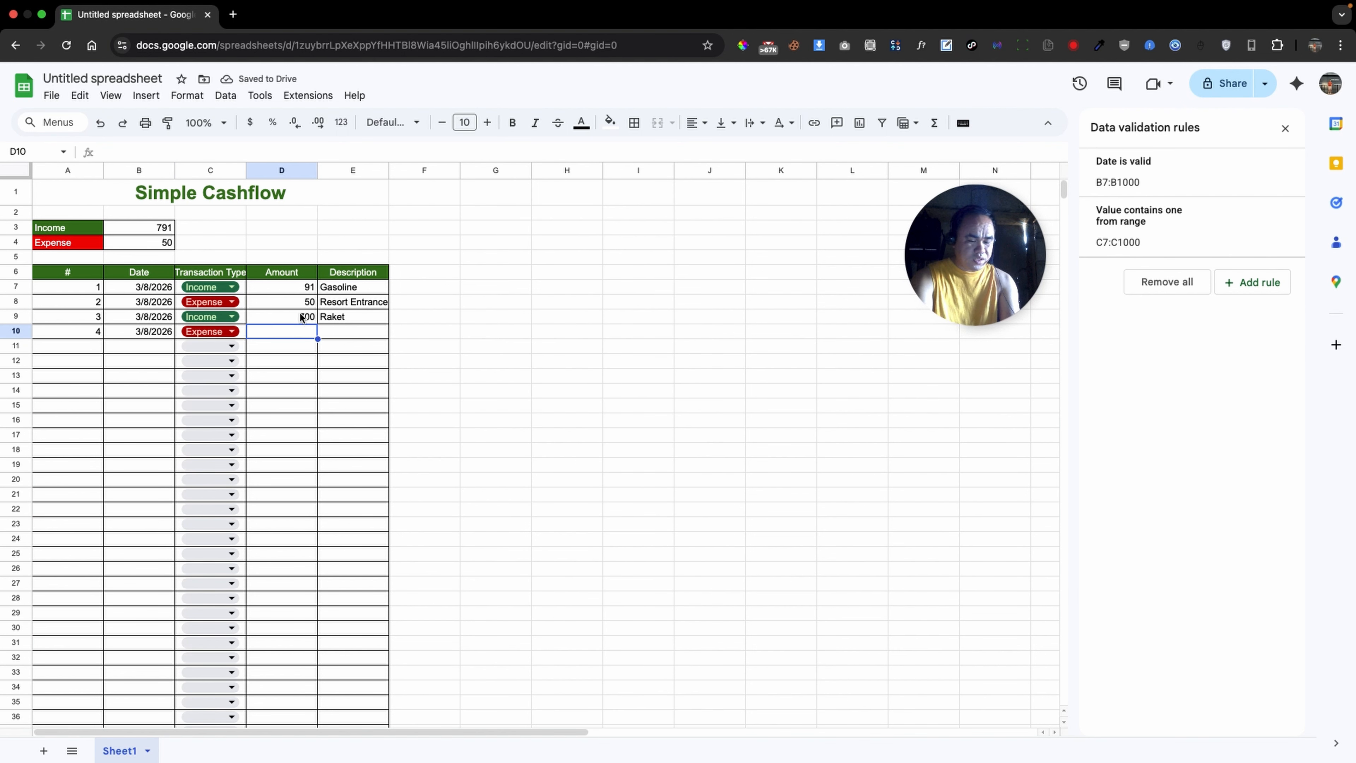
pyautogui.write('40')
pyautogui.press('Tab')
pyautogui.write('Kape')
# Fill in the fifth transaction in row 11 with date 3/8/2026, type Expense, amount 32 and description Unlid Data
pyautogui.doubleClick(145, 345)
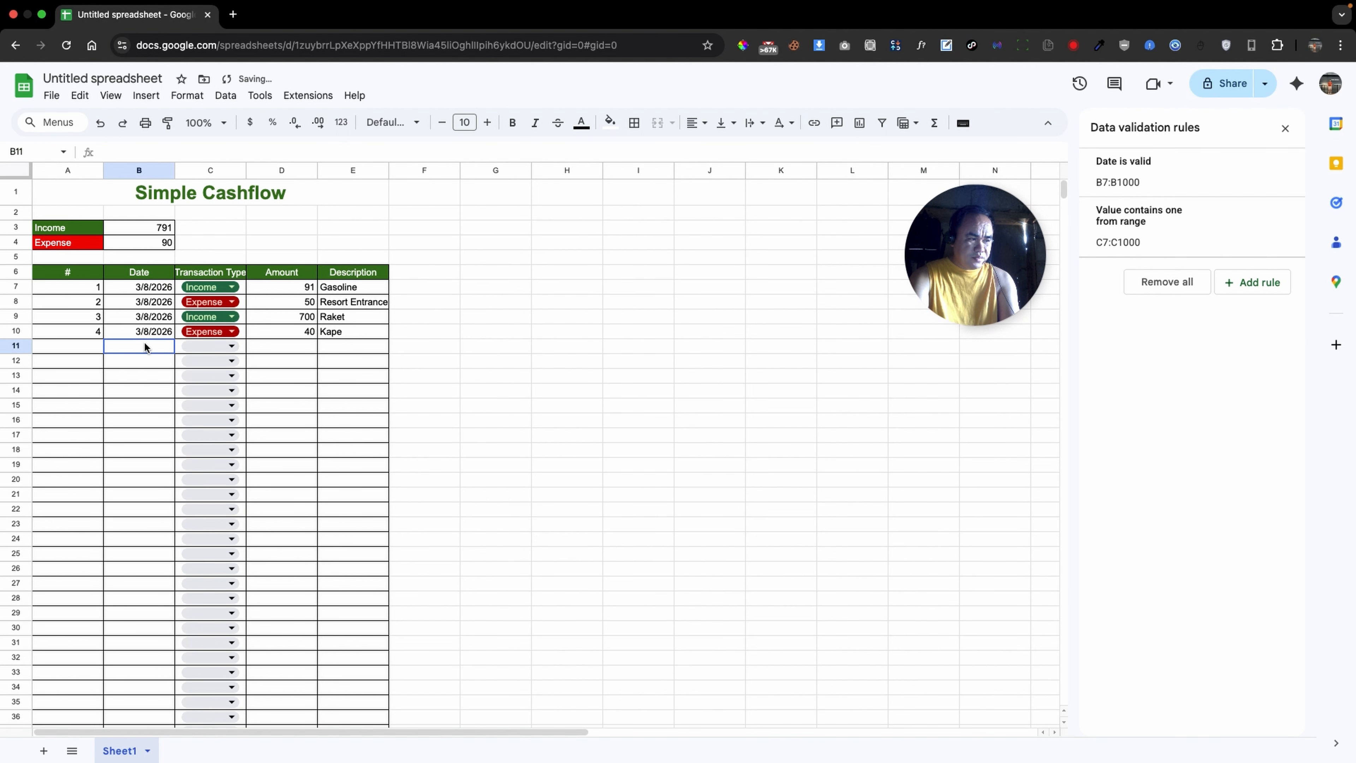
pyautogui.click(74, 435)
pyautogui.click(232, 346)
pyautogui.click(229, 391)
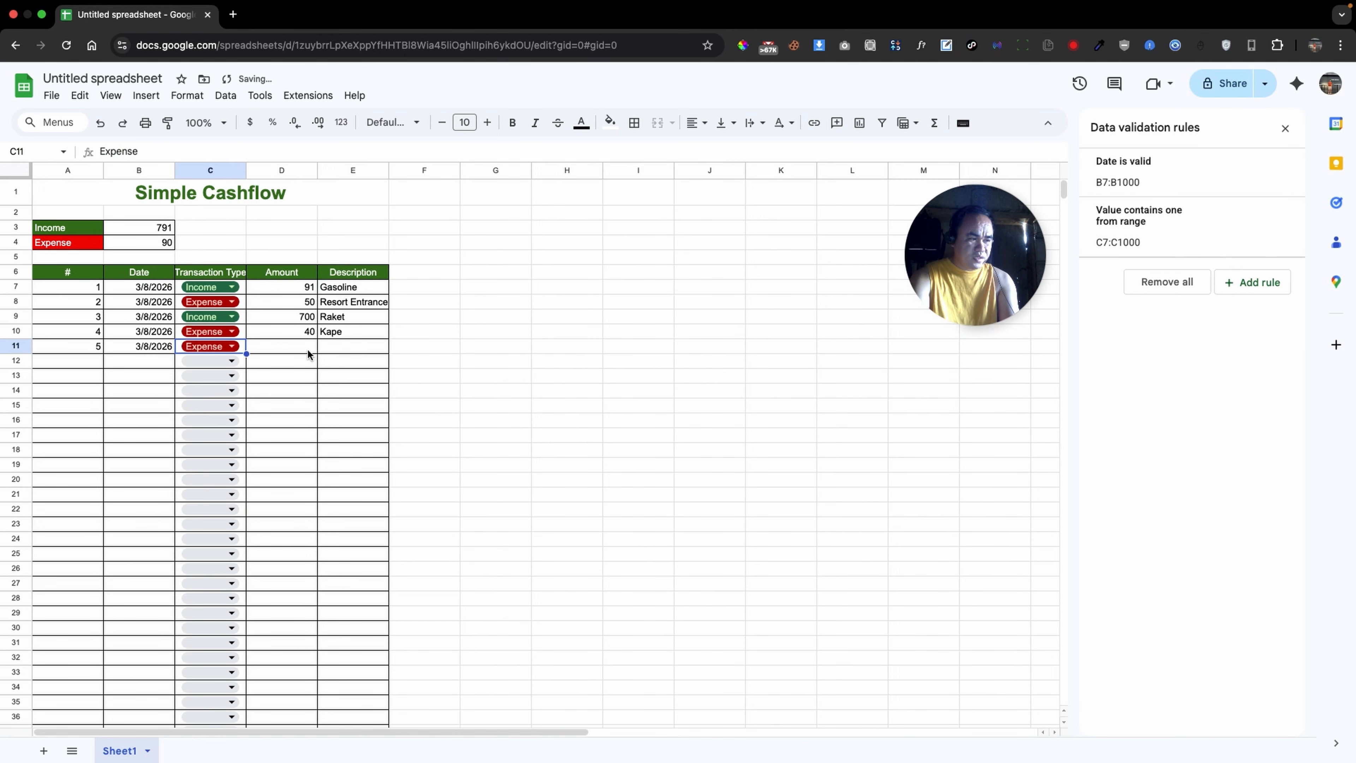
pyautogui.click(308, 351)
pyautogui.write('32')
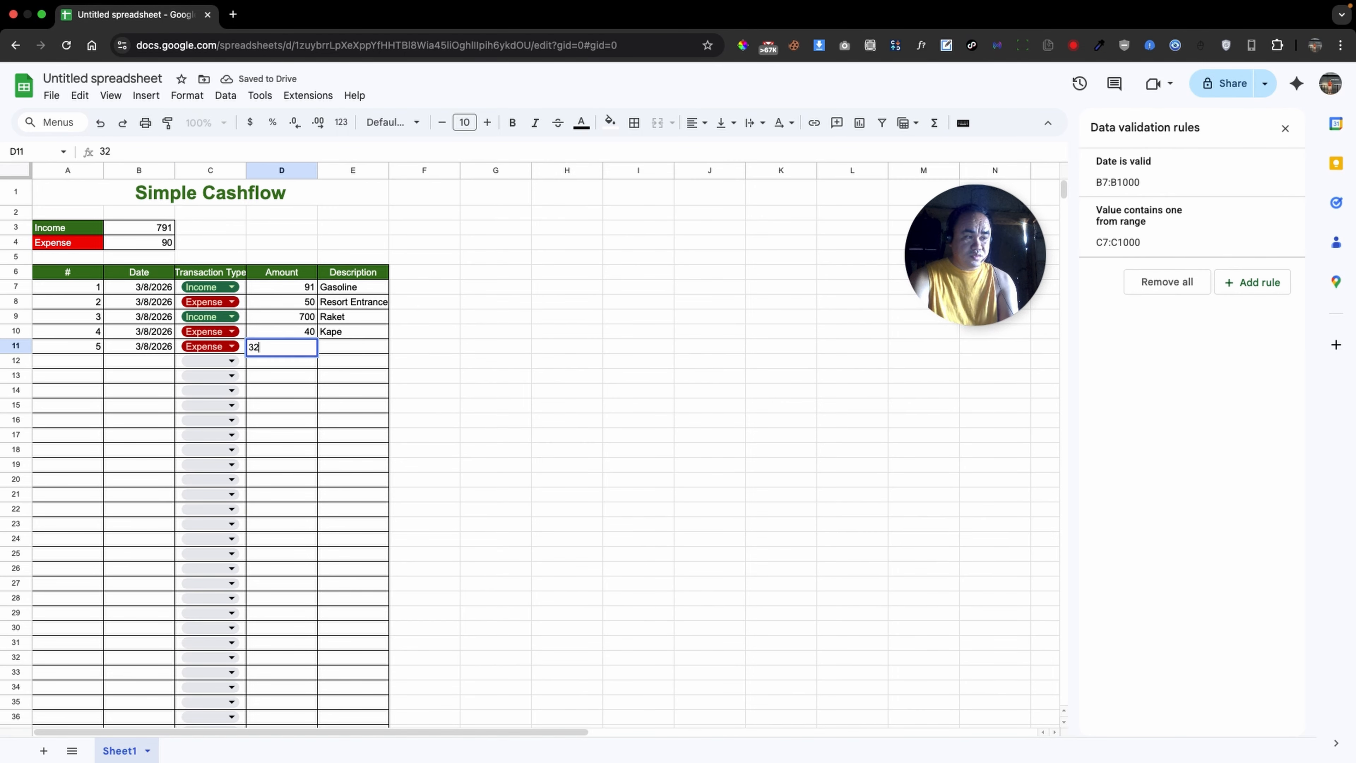
pyautogui.press('Tab')
pyautogui.write('Unlid Data')
pyautogui.press('Return')
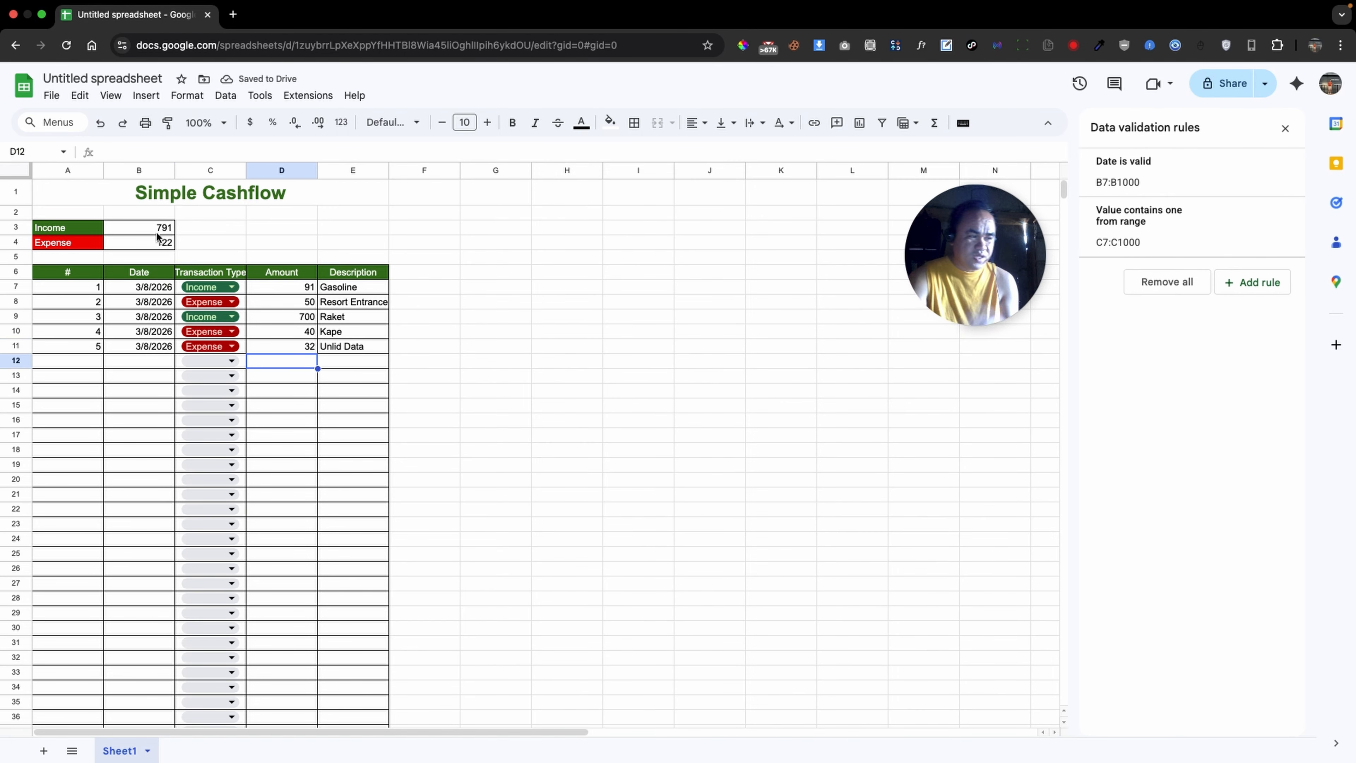
pyautogui.click(483, 331)
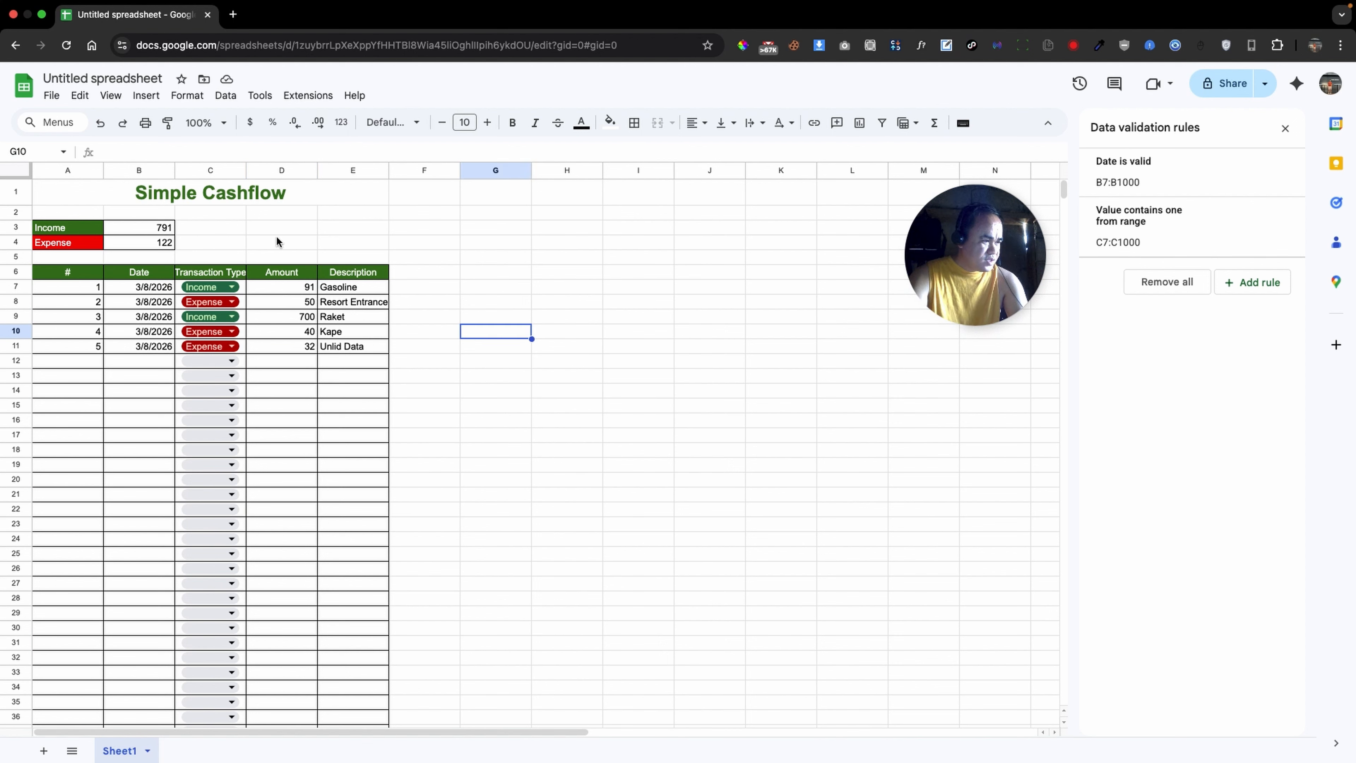
# Move the transaction table down so its header sits in row 12, and check the ranges in the SUMIF total formulas
pyautogui.moveTo(69, 272); pyautogui.dragTo(335, 427)
pyautogui.click(563, 372)
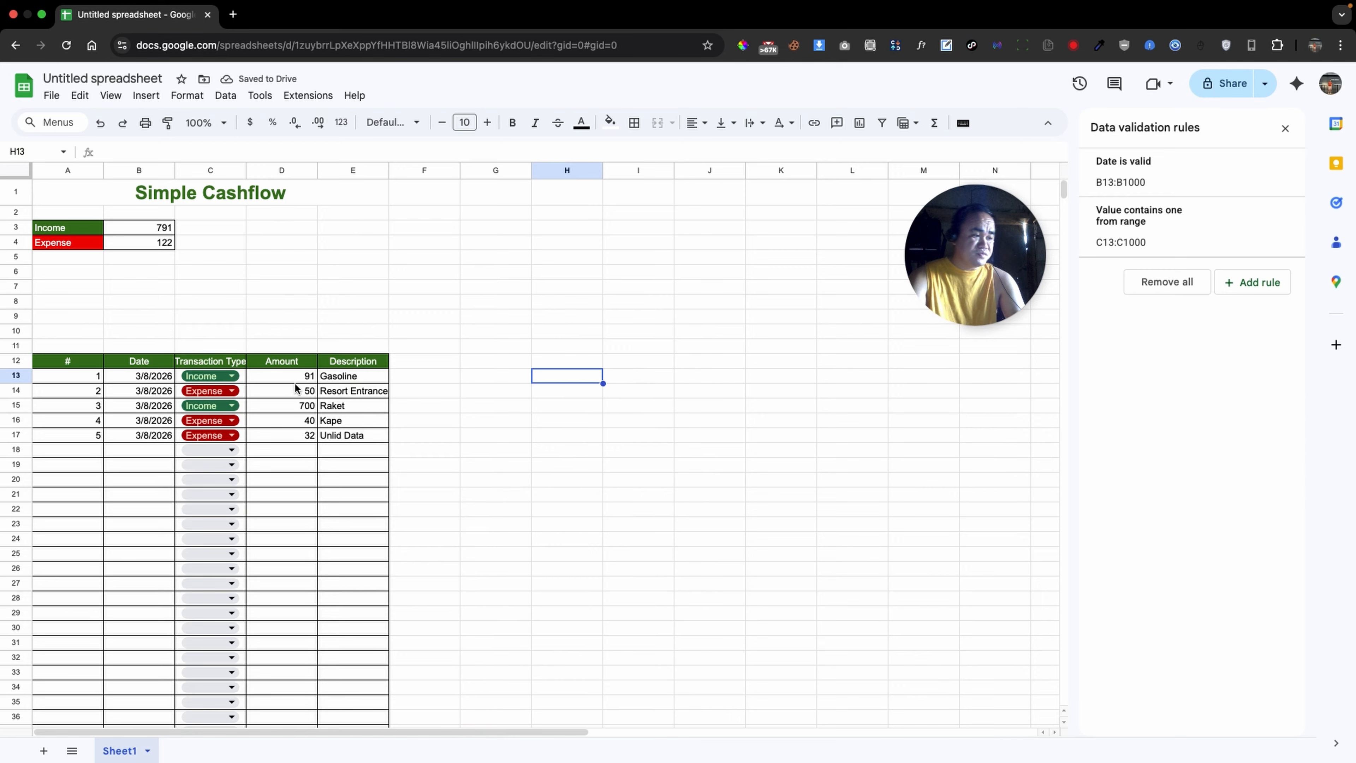
pyautogui.click(160, 228)
pyautogui.moveTo(152, 154); pyautogui.dragTo(140, 158)
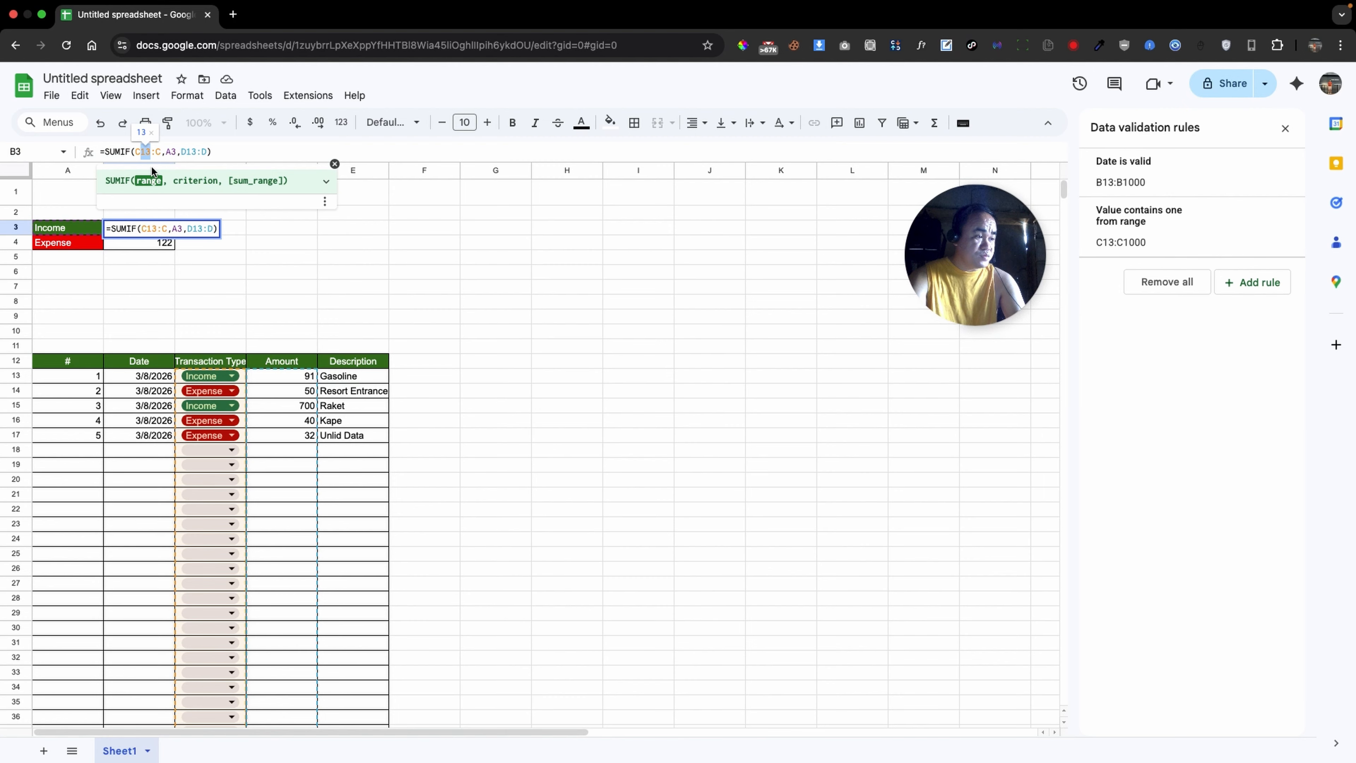
pyautogui.click(226, 152)
pyautogui.press('Return')
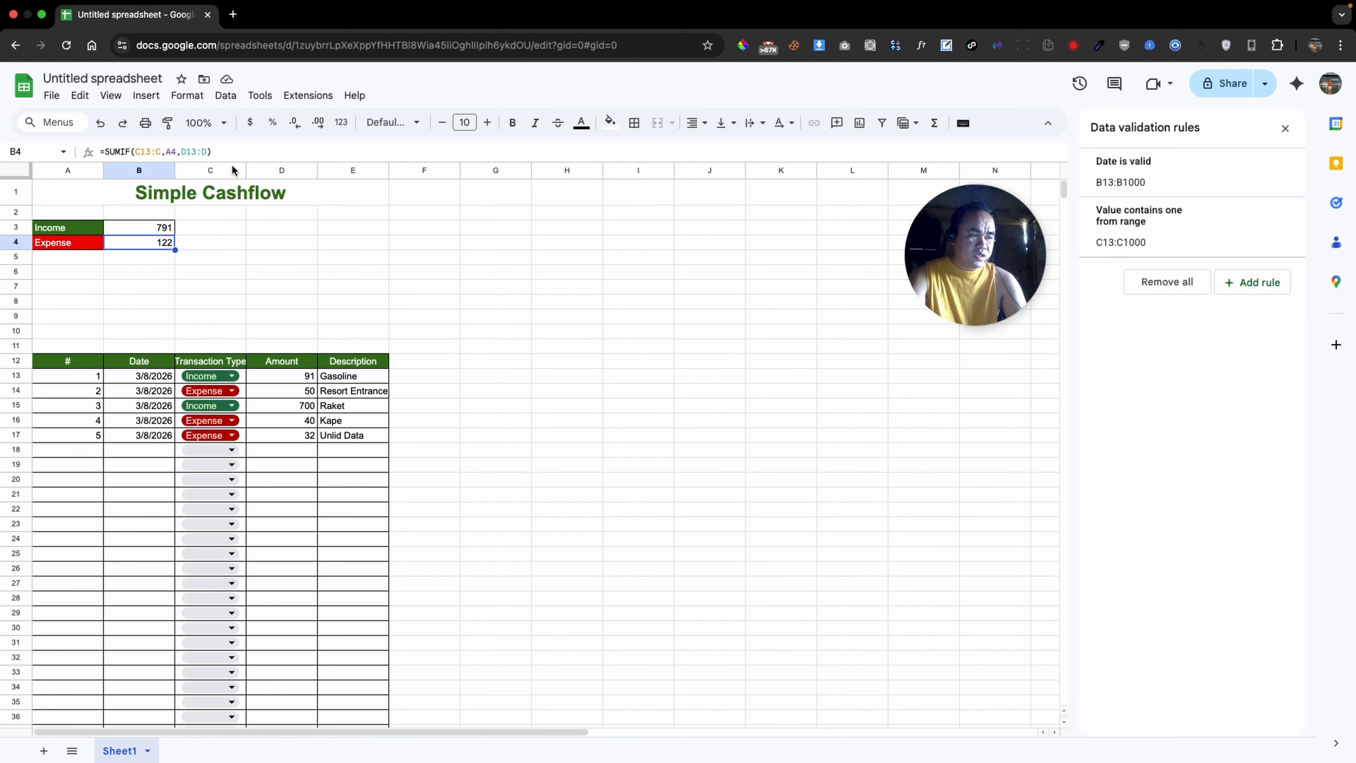
pyautogui.click(282, 257)
pyautogui.click(440, 274)
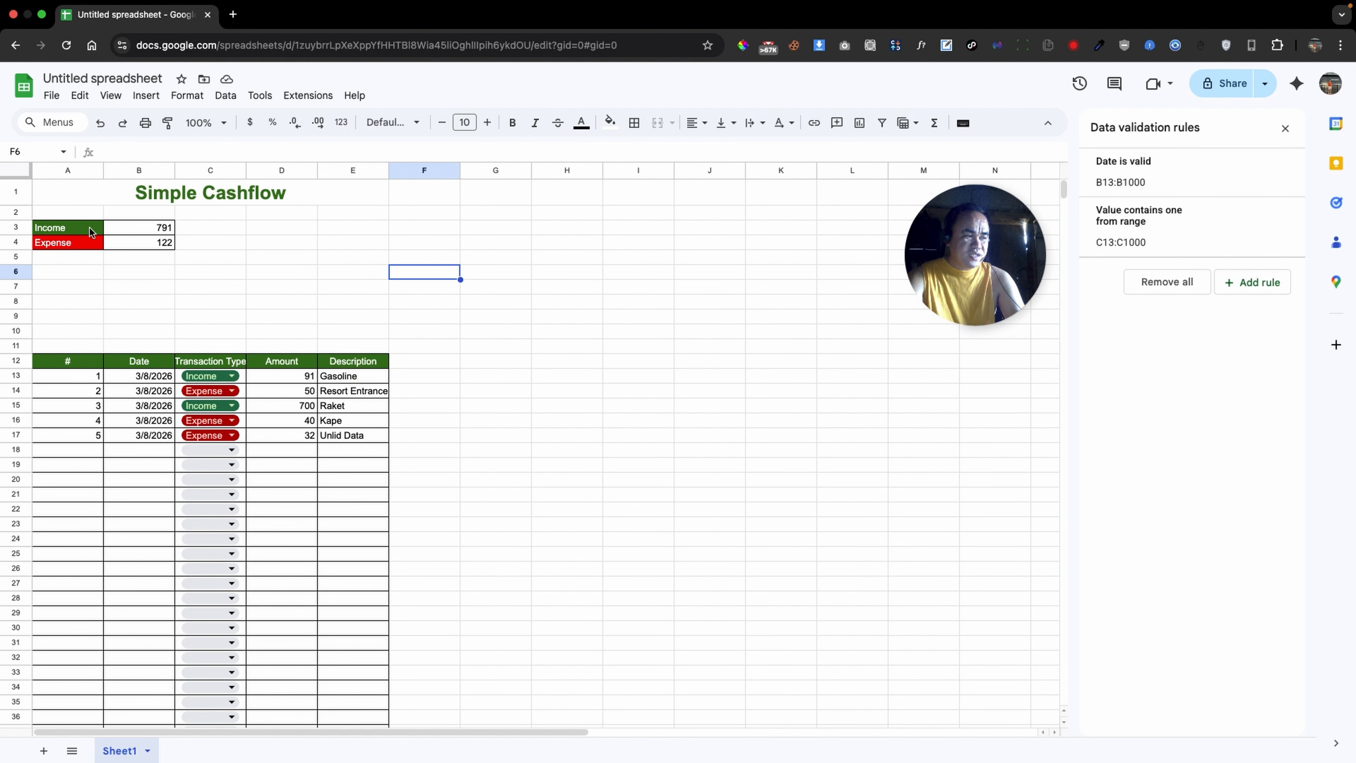
# Insert a pie chart of the totals in A3:B4, shrink it and place it beside the totals, above the transaction table
pyautogui.moveTo(90, 231); pyautogui.dragTo(136, 242)
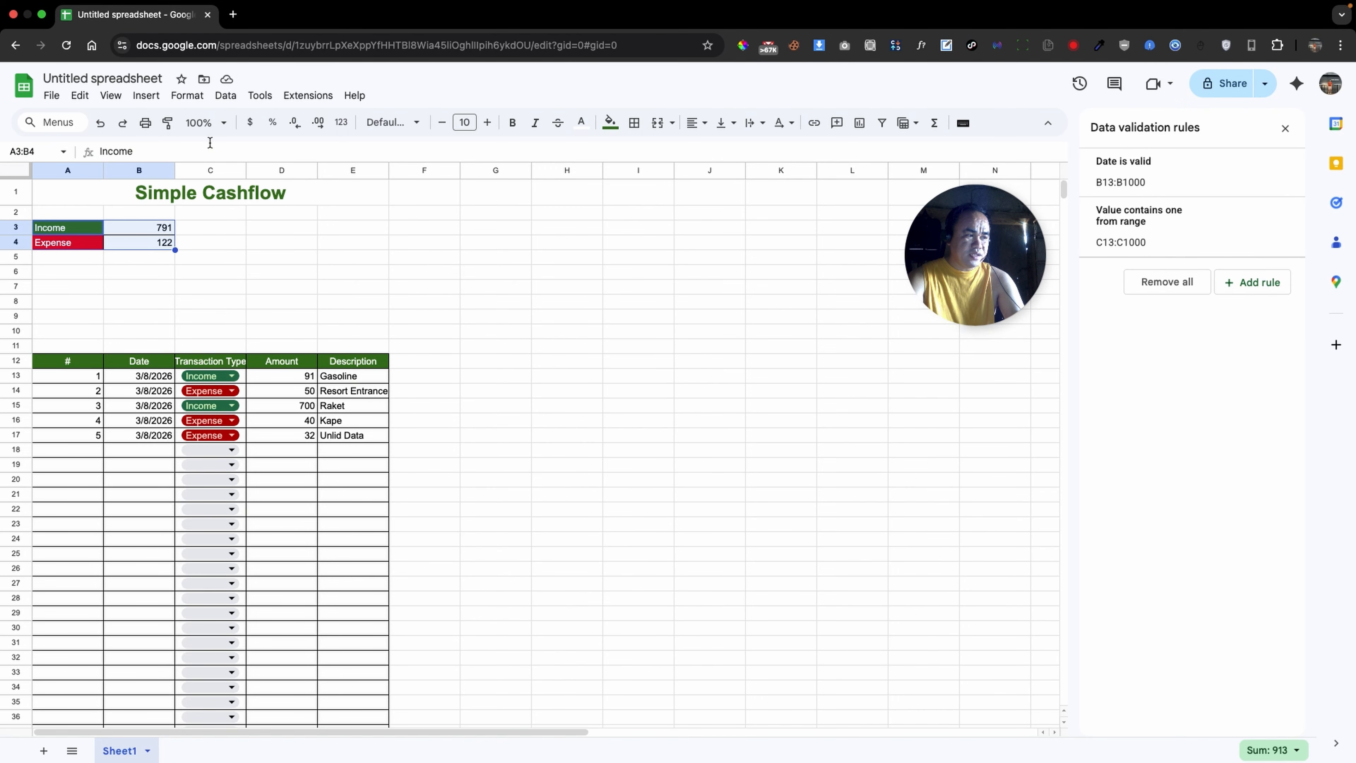
pyautogui.click(145, 94)
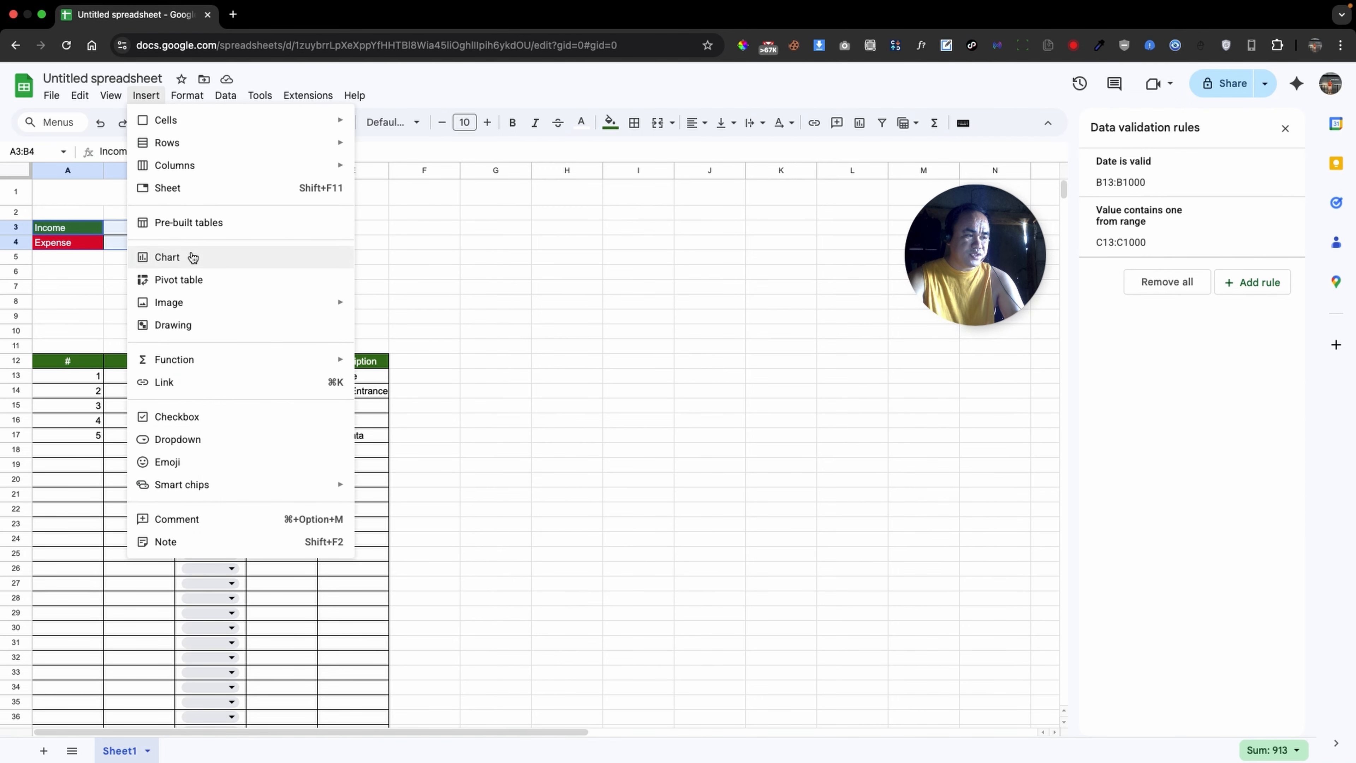
pyautogui.click(181, 257)
pyautogui.moveTo(582, 324); pyautogui.dragTo(642, 252)
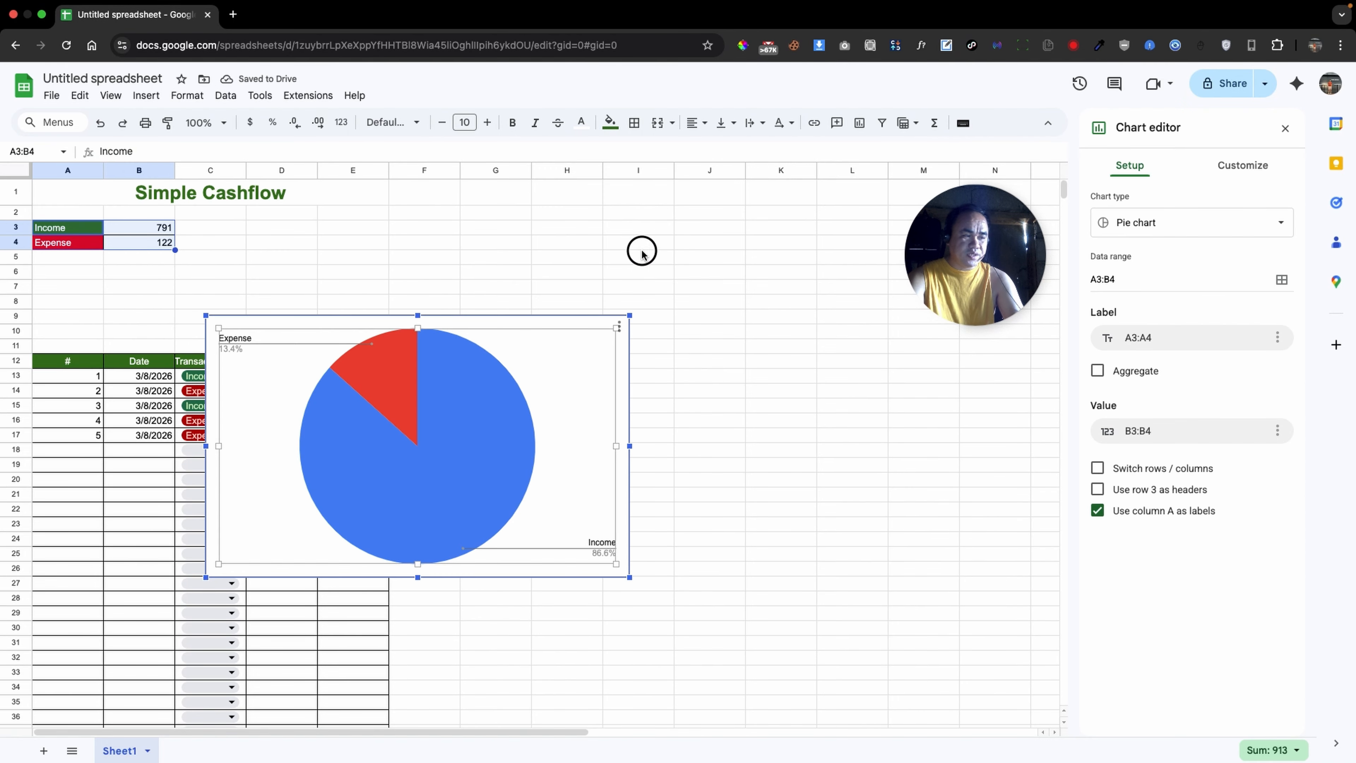
pyautogui.moveTo(526, 412); pyautogui.dragTo(351, 230)
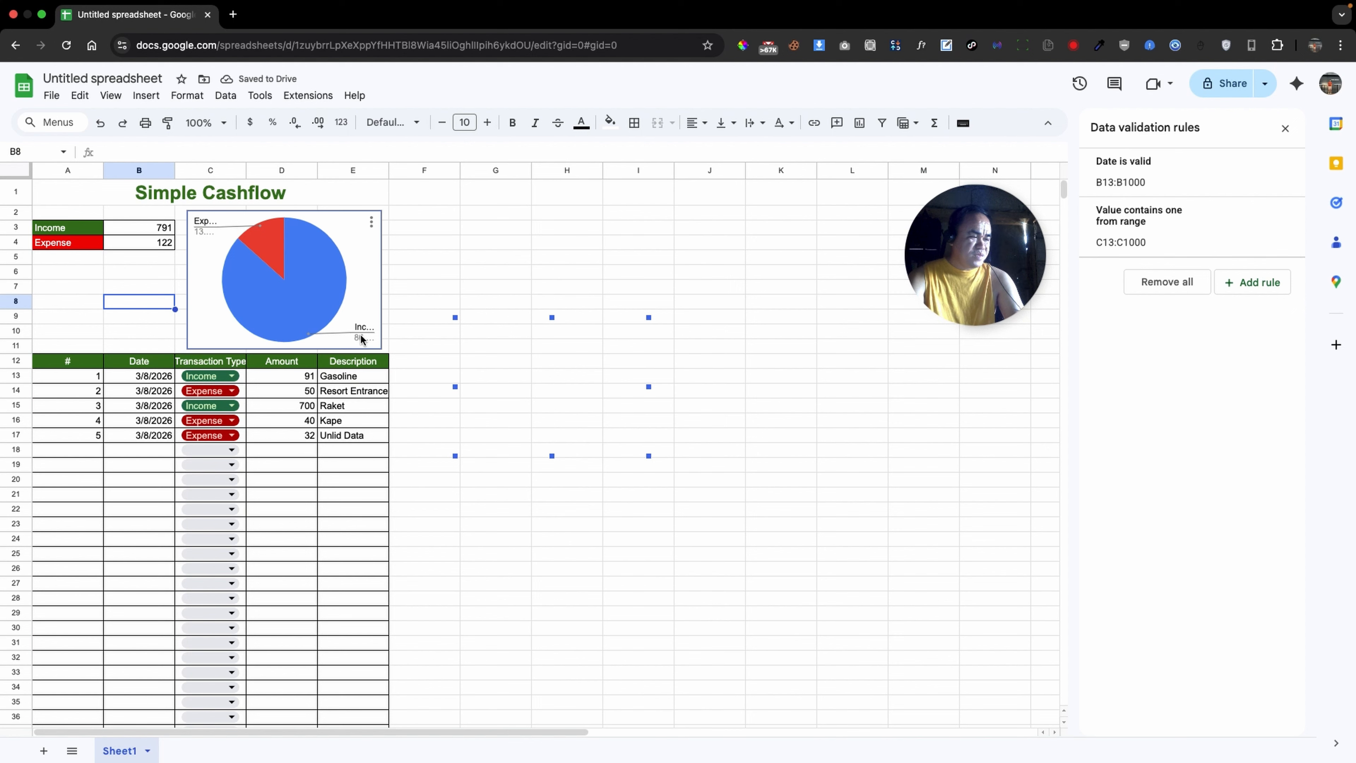
# Recolor the pie chart's Income slice dark green and select the Expense slice for customization
pyautogui.doubleClick(301, 275)
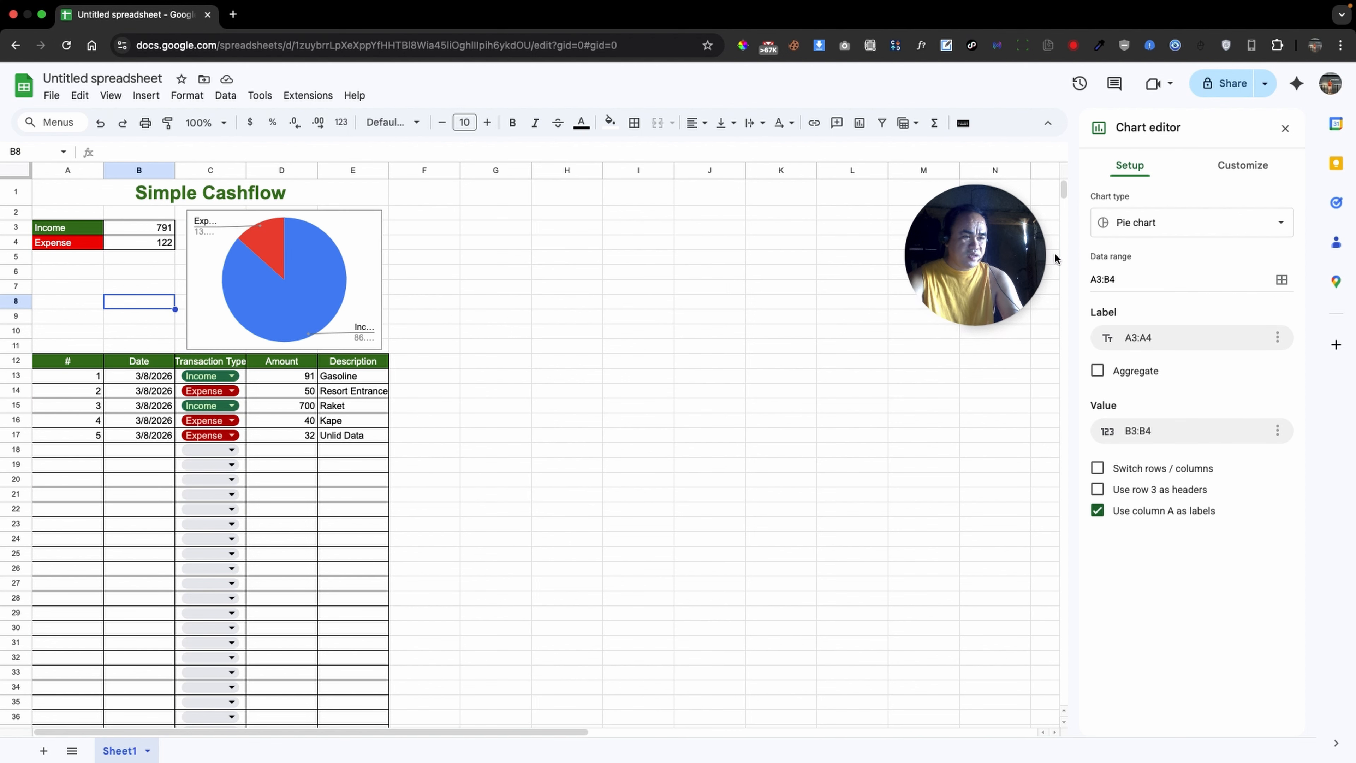
pyautogui.click(1244, 167)
pyautogui.click(1176, 246)
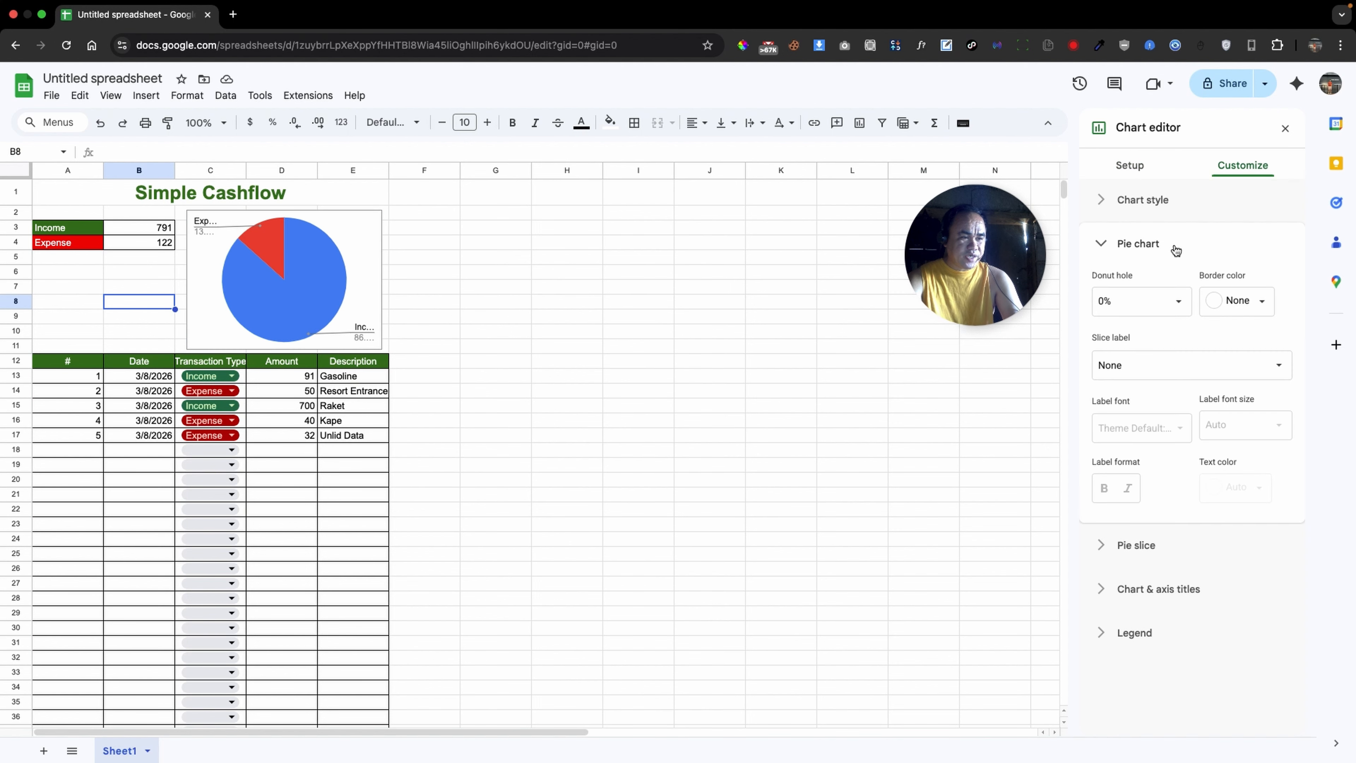
pyautogui.click(1136, 548)
pyautogui.click(1125, 389)
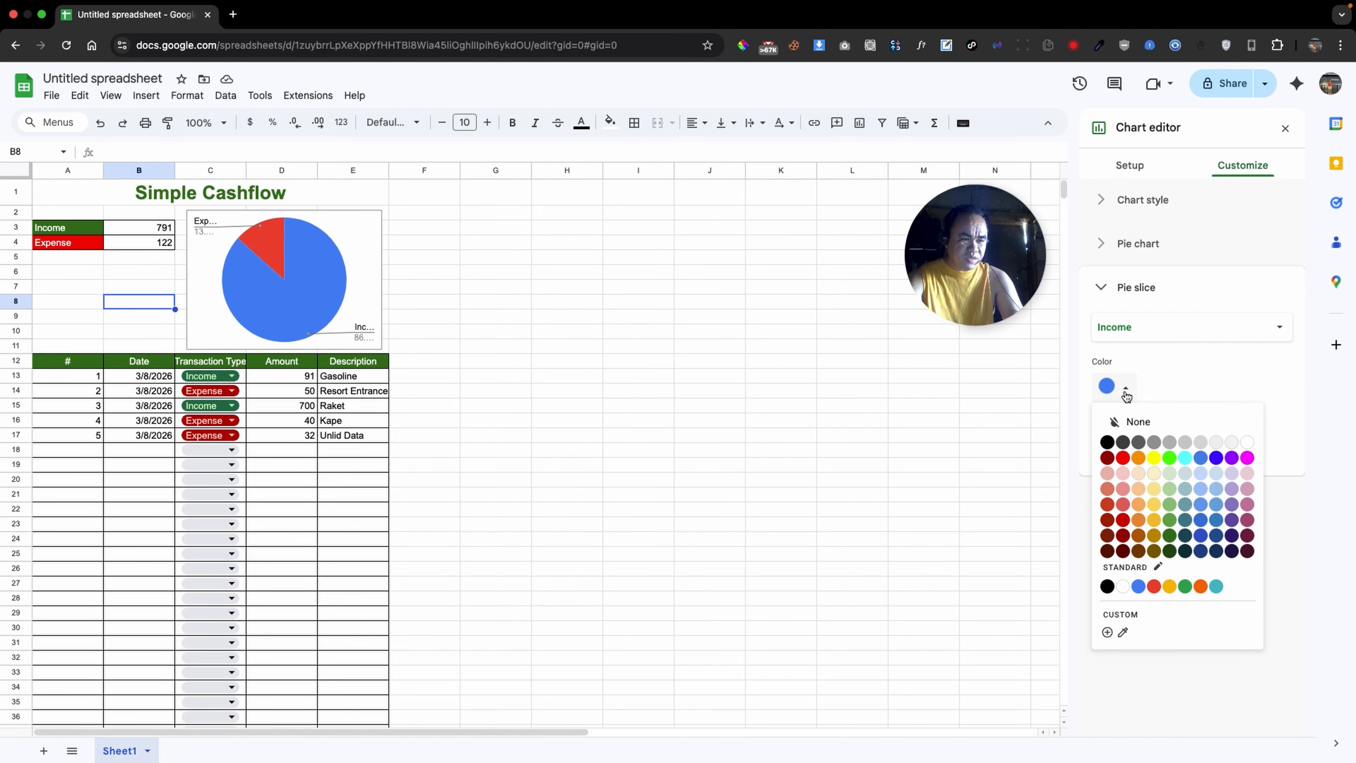
pyautogui.click(1170, 537)
pyautogui.click(1126, 328)
pyautogui.click(1122, 351)
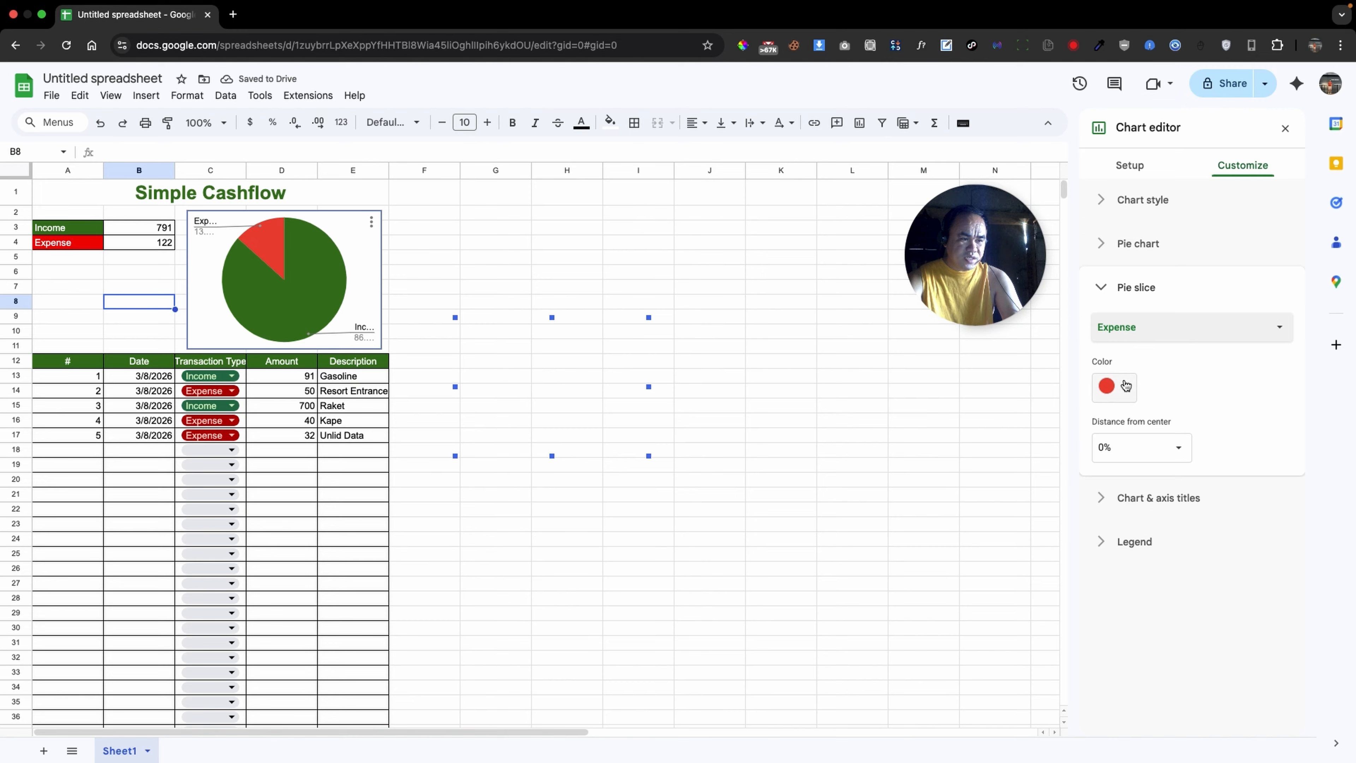
# Set the chart title to "Cashflow Distribution" and view the chart's legend settings
pyautogui.click(578, 338)
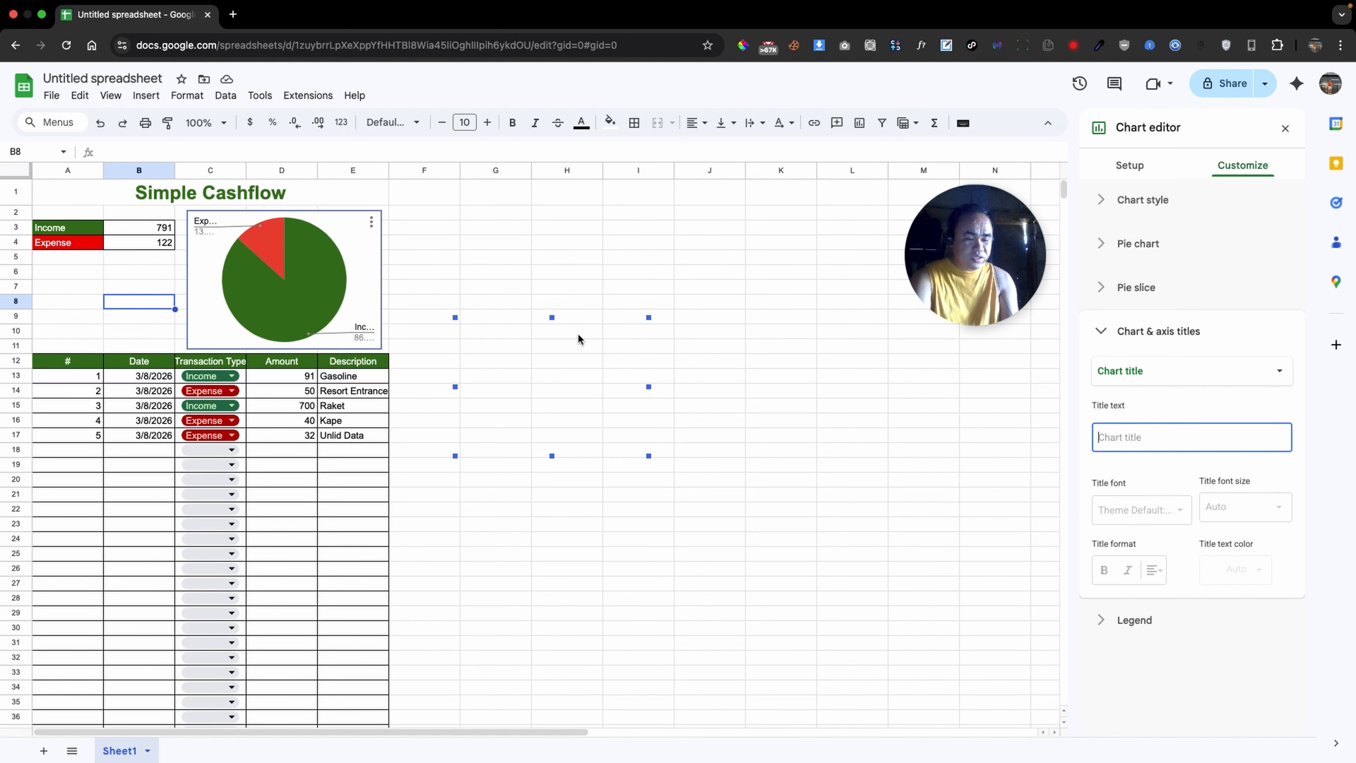
pyautogui.write('Cashflow Distribution')
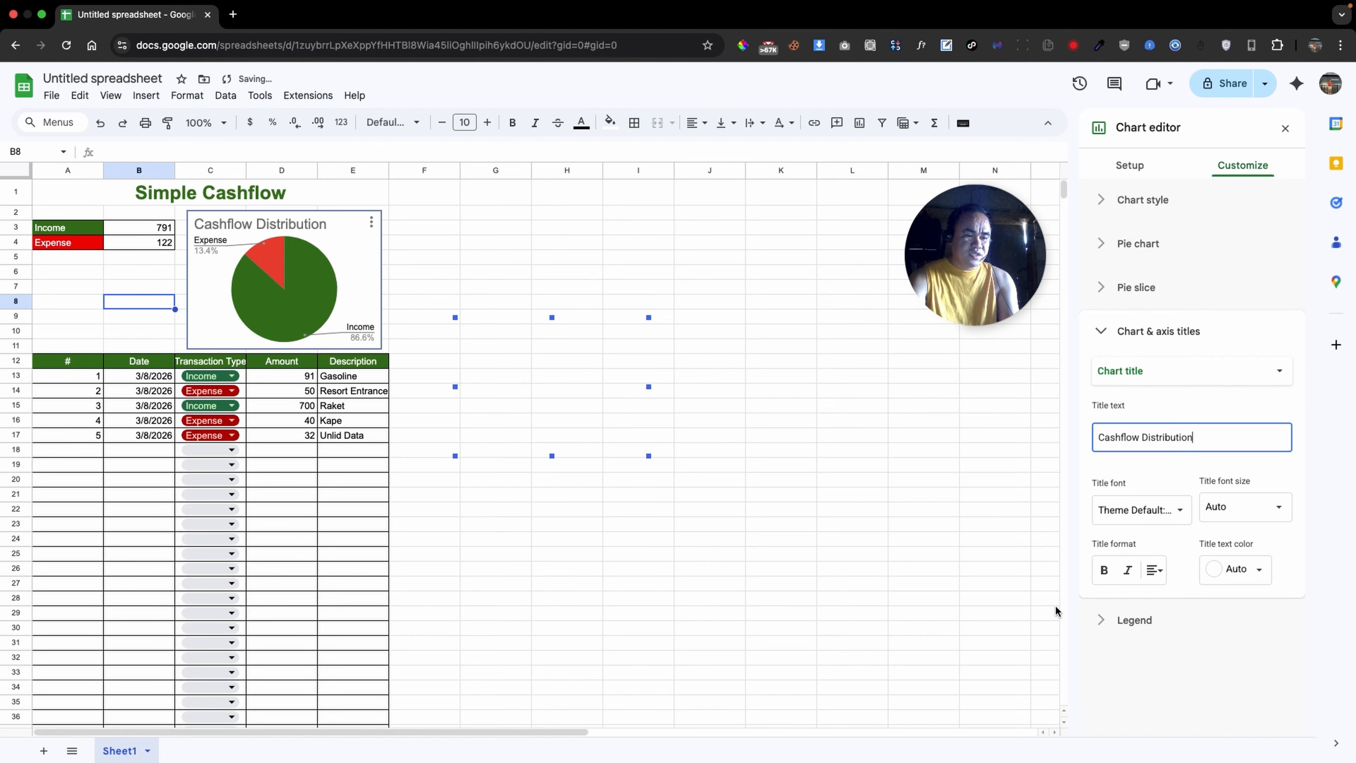
pyautogui.click(1109, 620)
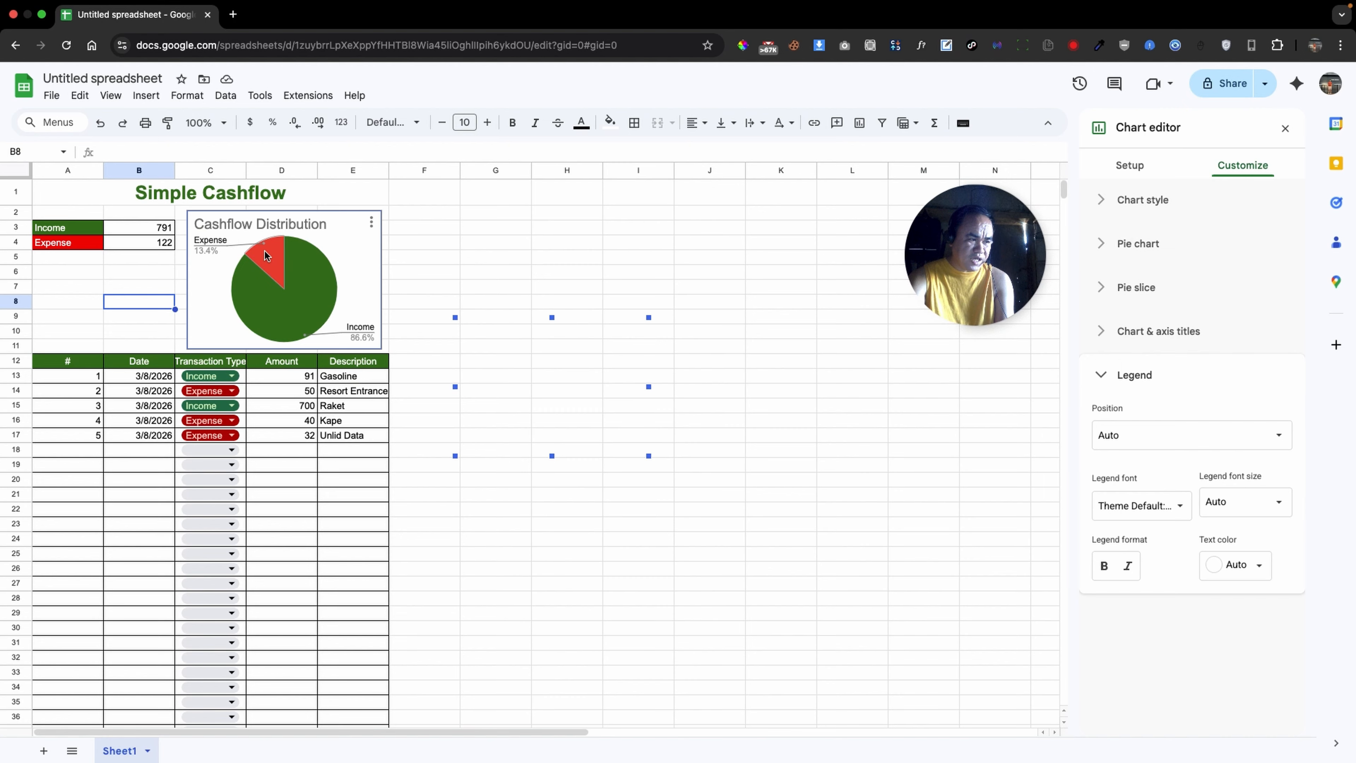
pyautogui.click(638, 316)
# Try the Right and Bottom legend positions on the pie chart
pyautogui.click(371, 222)
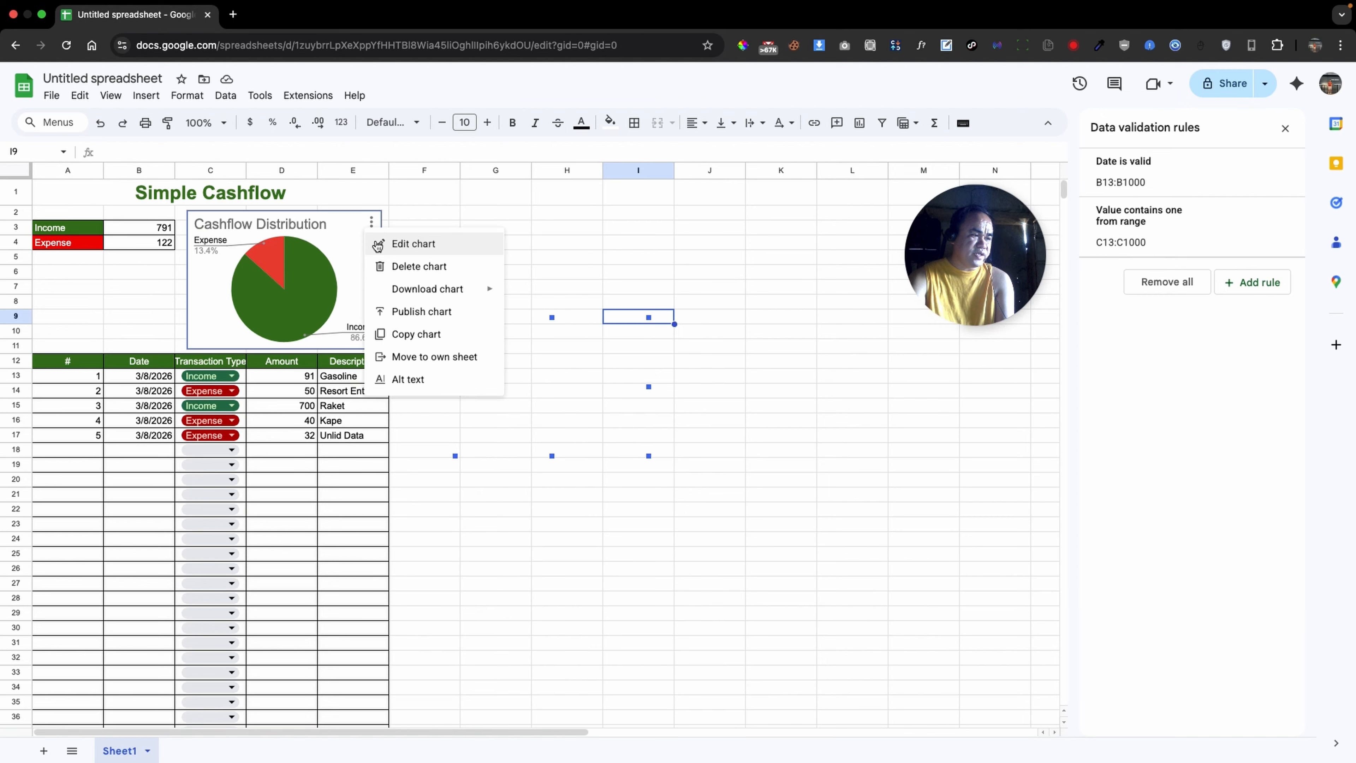
pyautogui.click(378, 244)
pyautogui.click(1238, 165)
pyautogui.click(1121, 380)
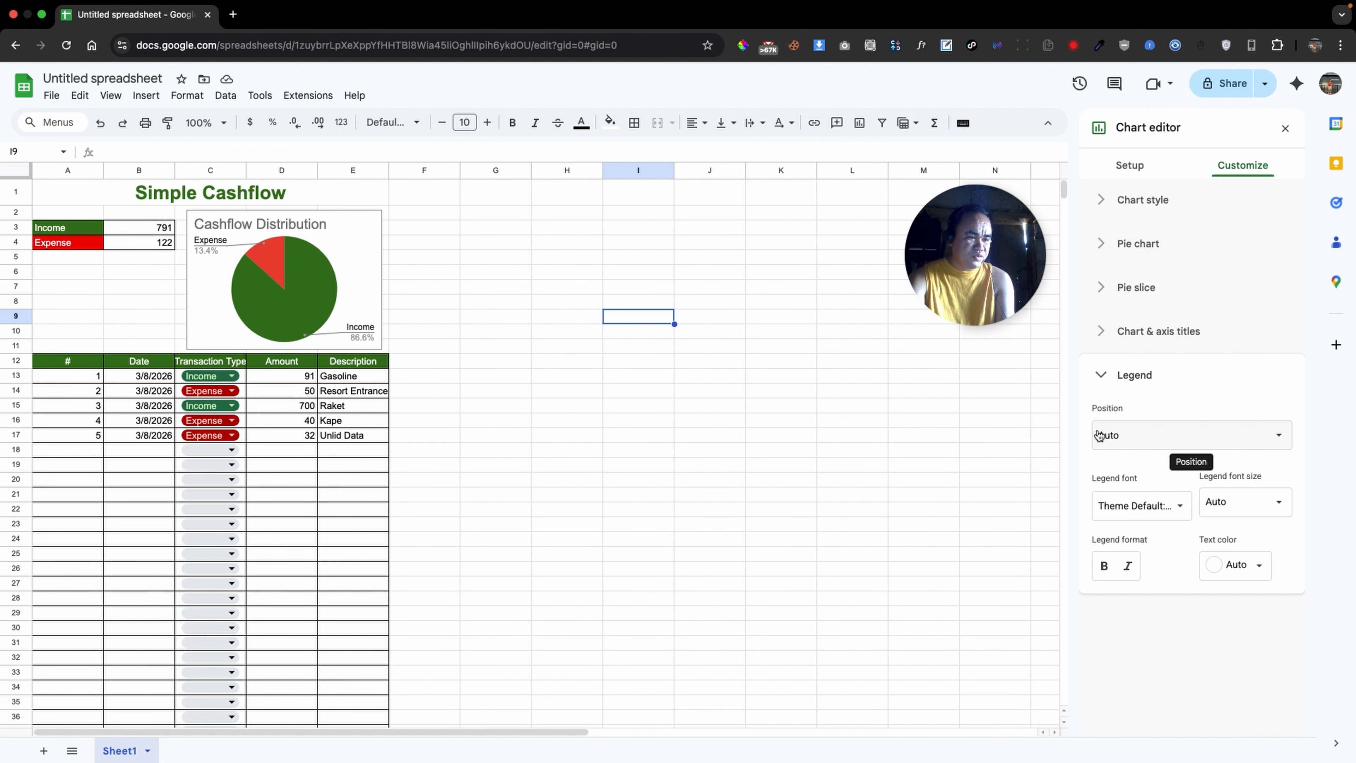
pyautogui.click(1212, 447)
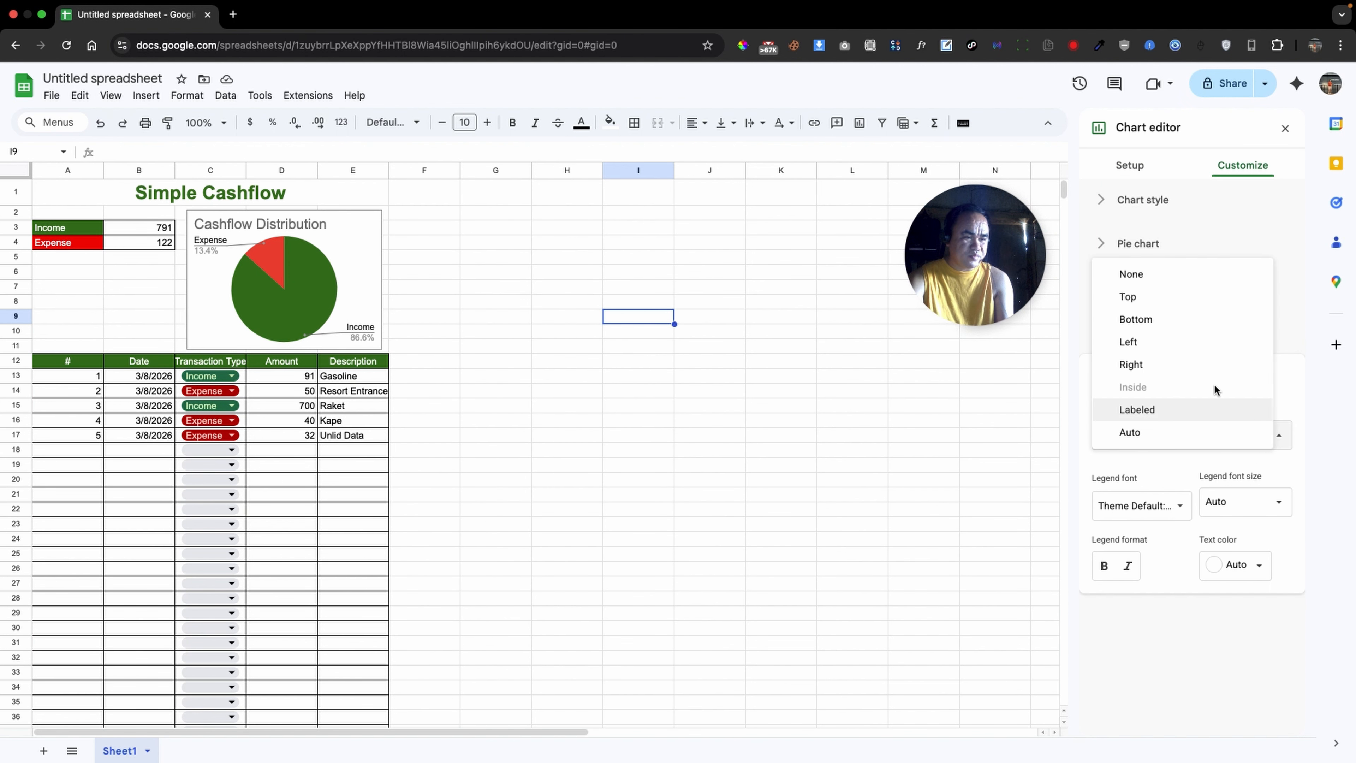
pyautogui.click(1202, 368)
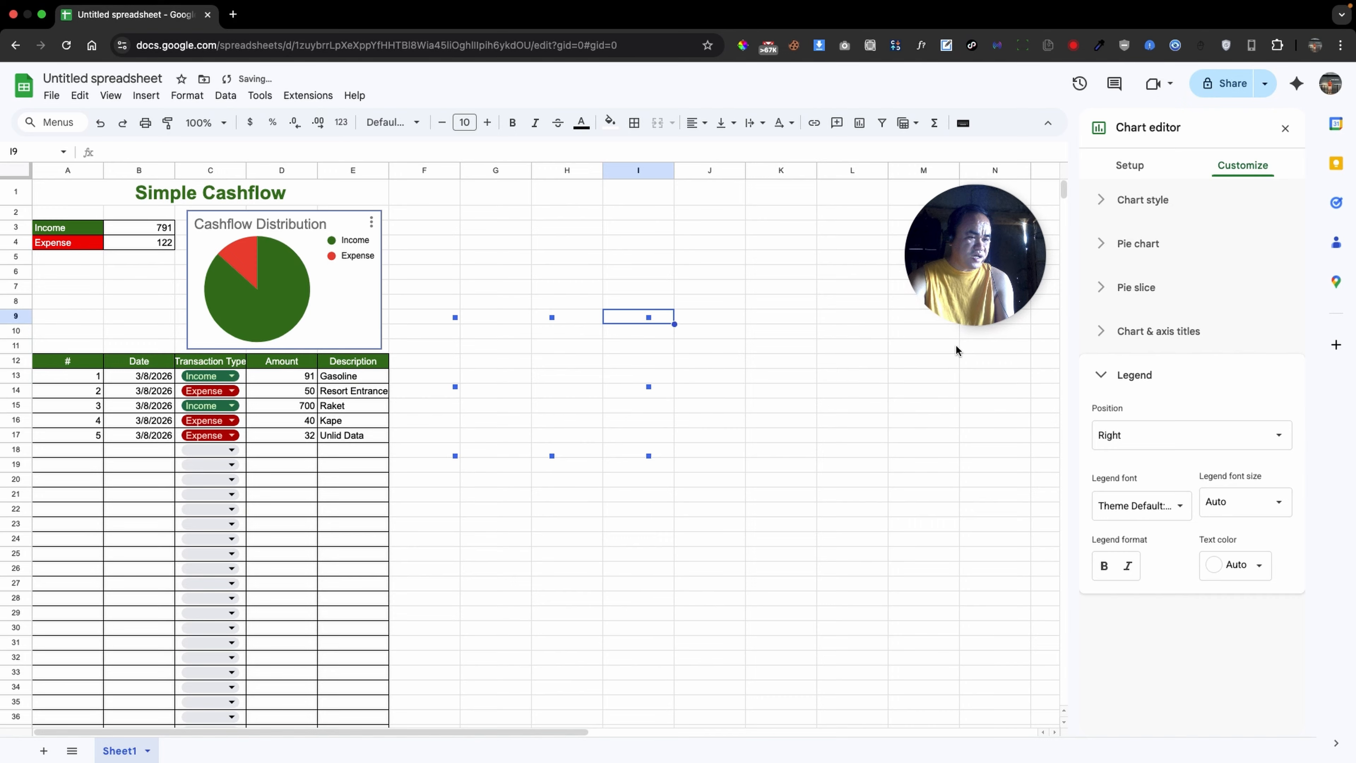
pyautogui.click(1174, 434)
pyautogui.click(1164, 391)
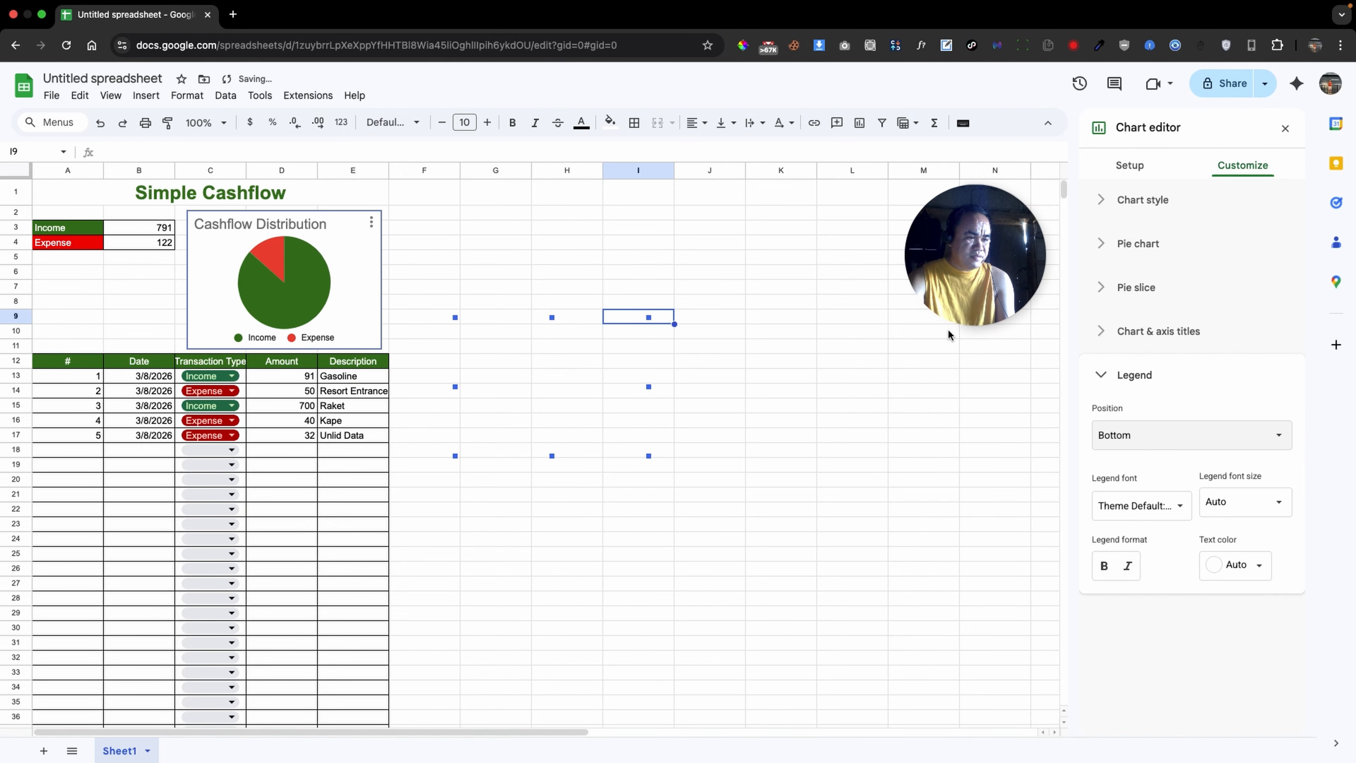
pyautogui.click(1169, 436)
pyautogui.click(1159, 505)
pyautogui.click(1142, 445)
pyautogui.click(1147, 366)
# Set the pie chart's legend position to Labeled and deselect the chart
pyautogui.click(1169, 435)
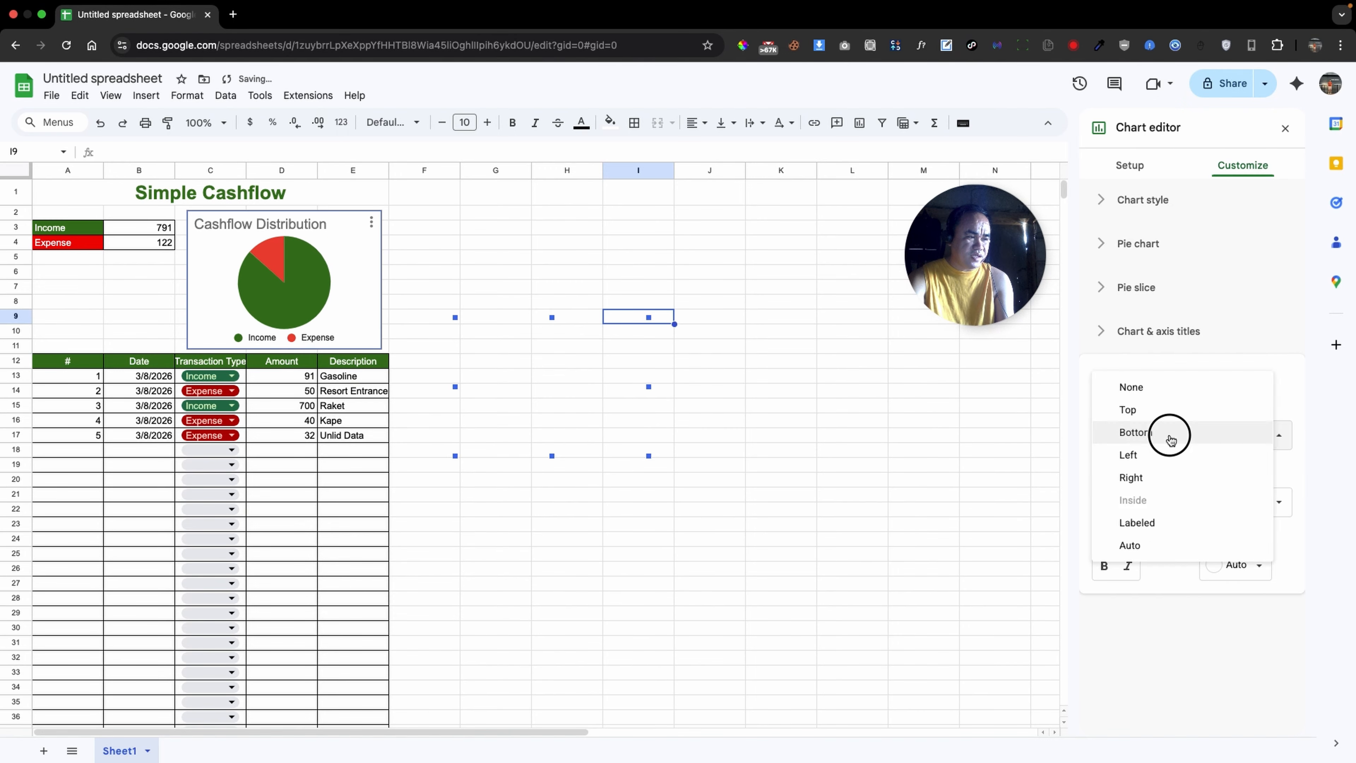
pyautogui.click(1144, 520)
pyautogui.click(852, 479)
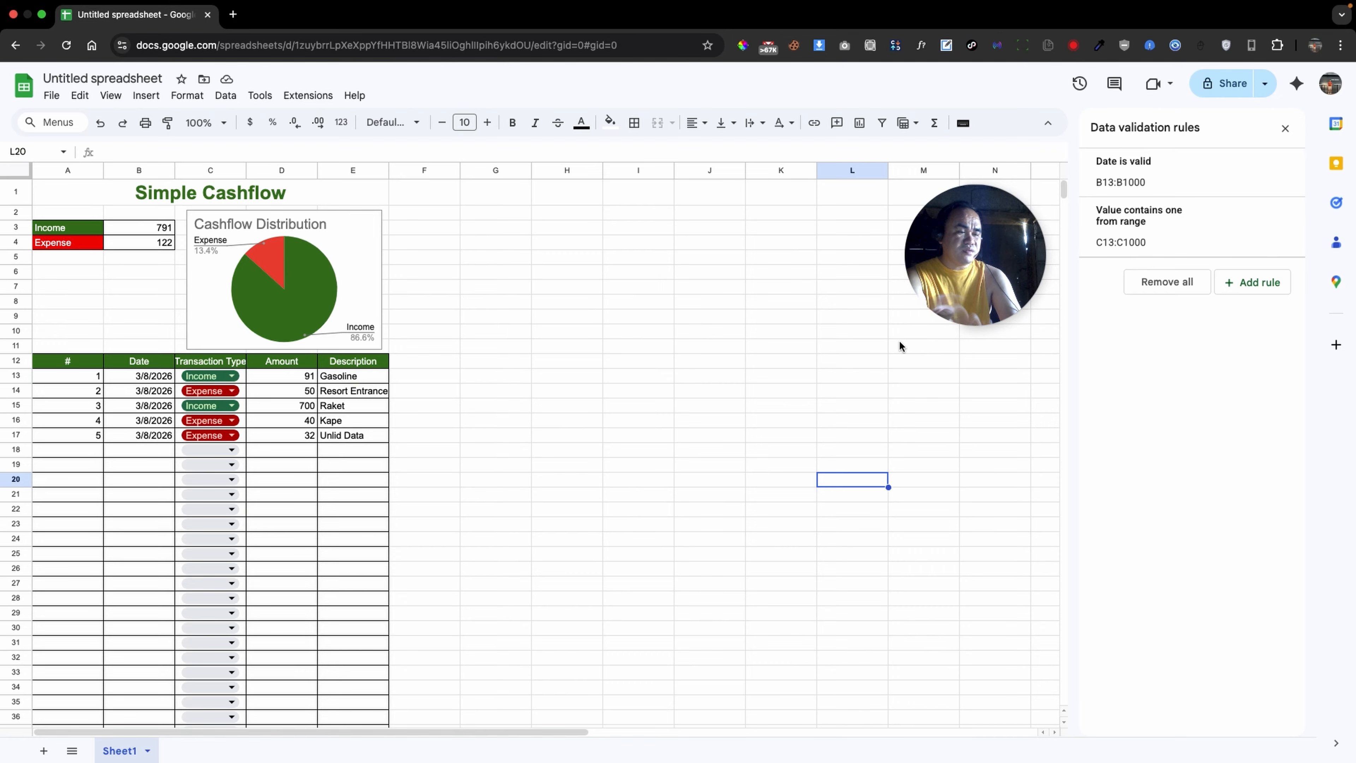
# Add the free-templates website link in cell G16 beside the transaction table and enlarge its font several sizes
pyautogui.moveTo(716, 79)
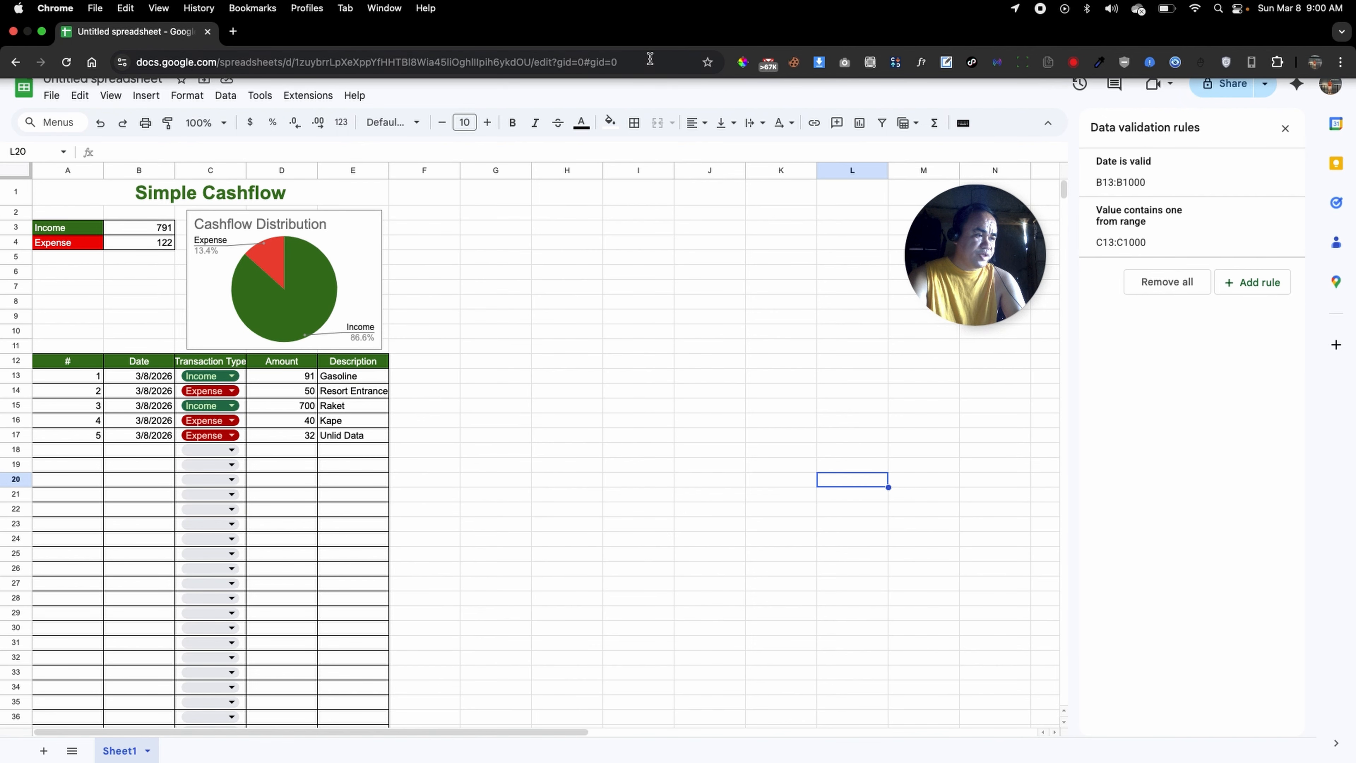
pyautogui.click(425, 450)
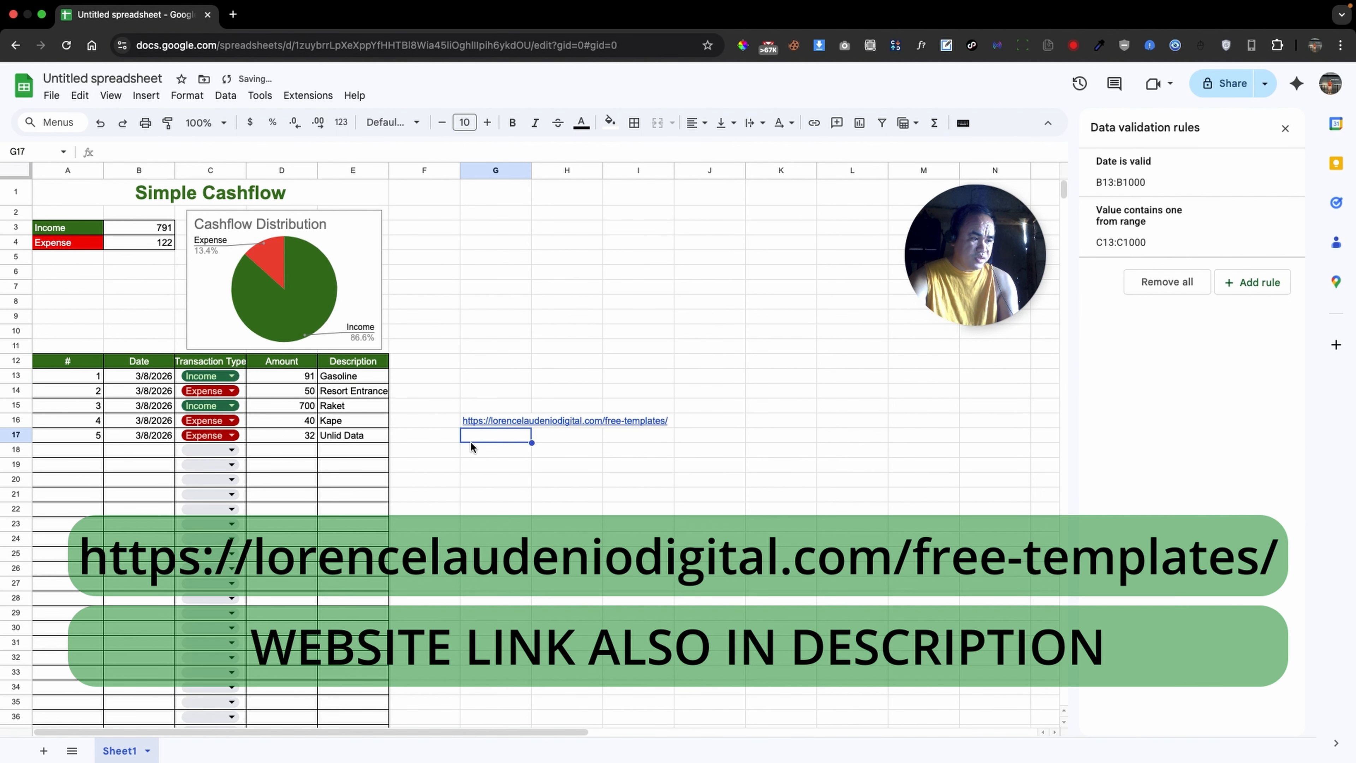
pyautogui.click(486, 421)
pyautogui.click(487, 122)
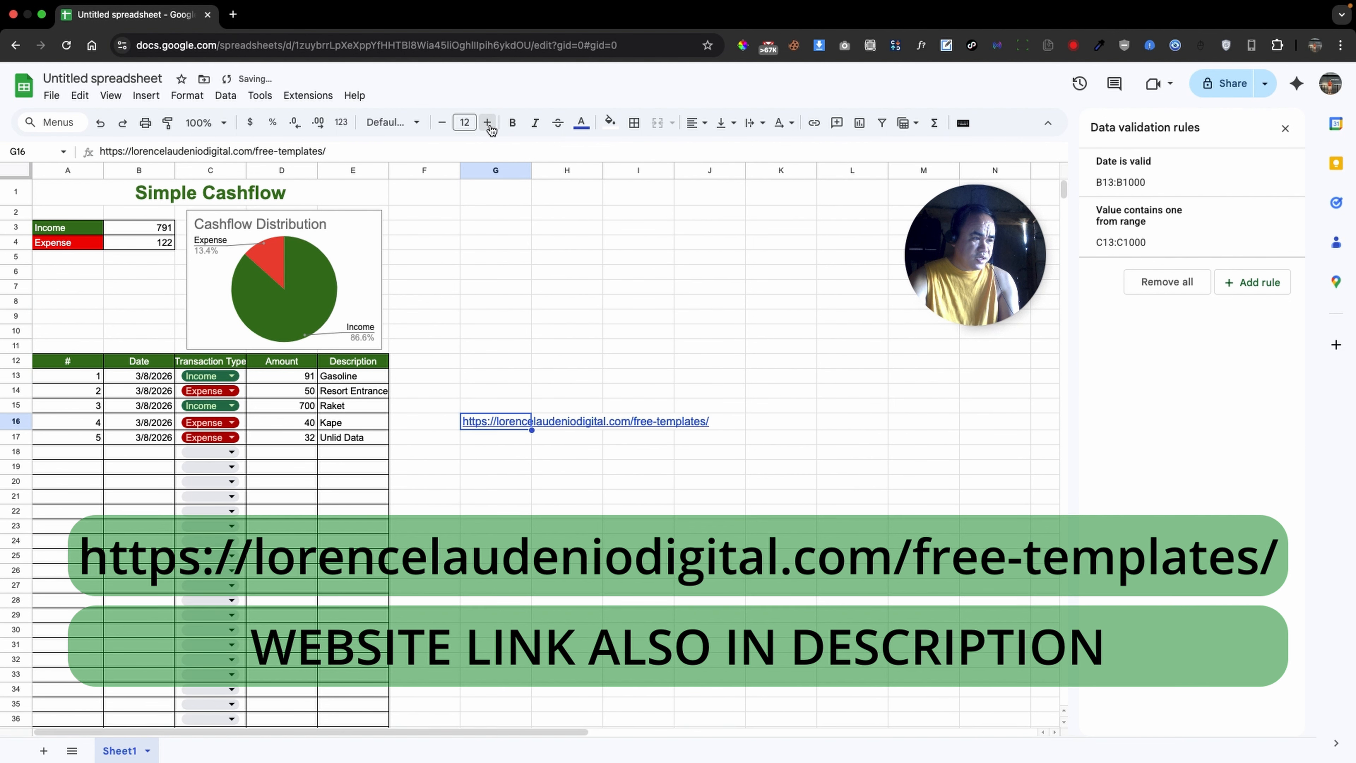
pyautogui.click(487, 122)
pyautogui.click(487, 122)
pyautogui.click(487, 122)
pyautogui.click(645, 465)
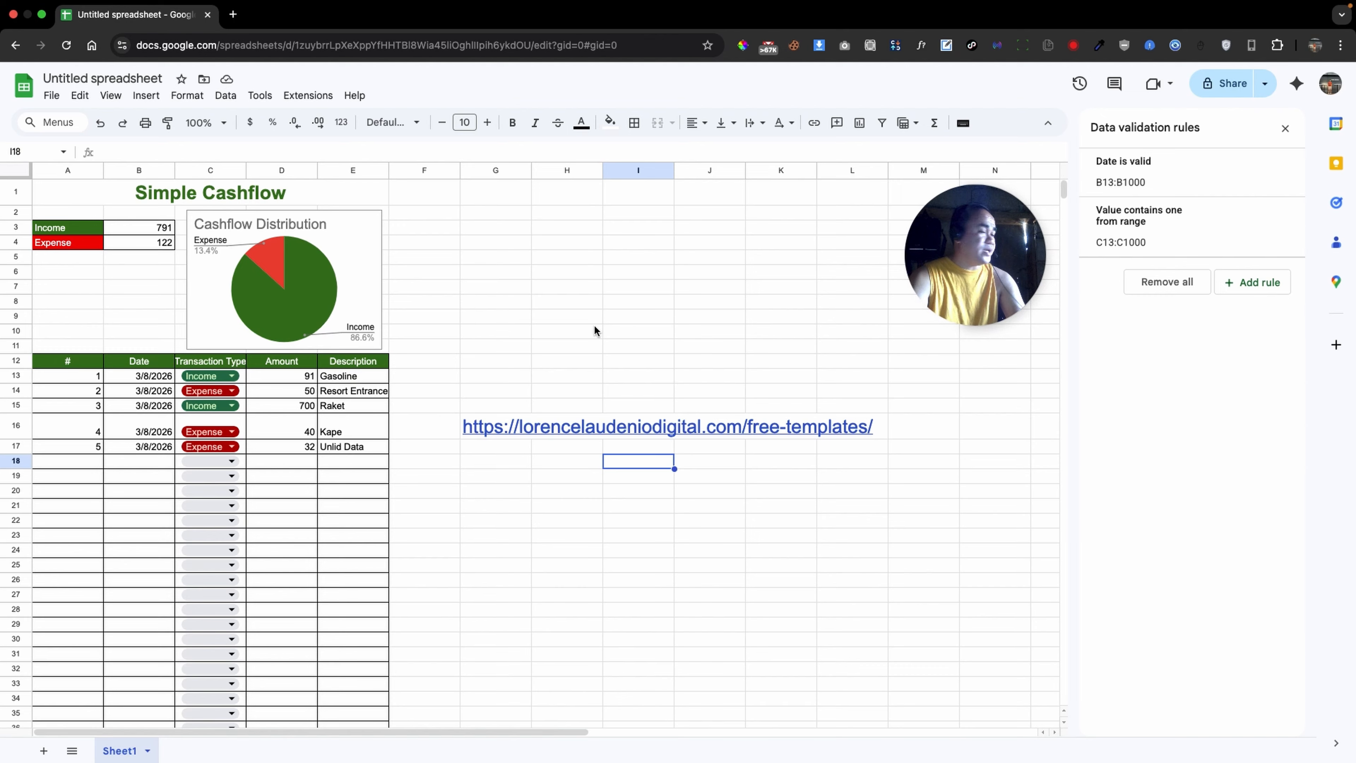
pyautogui.click(521, 325)
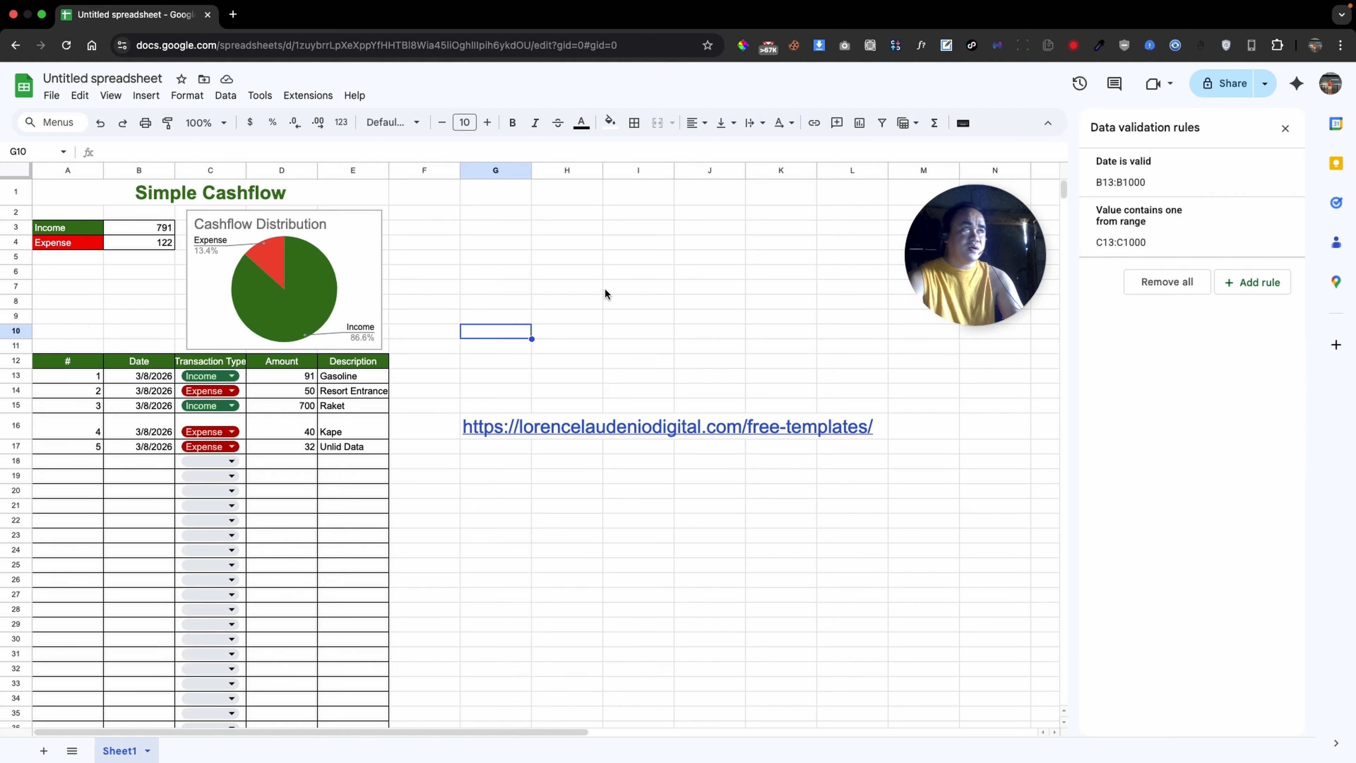